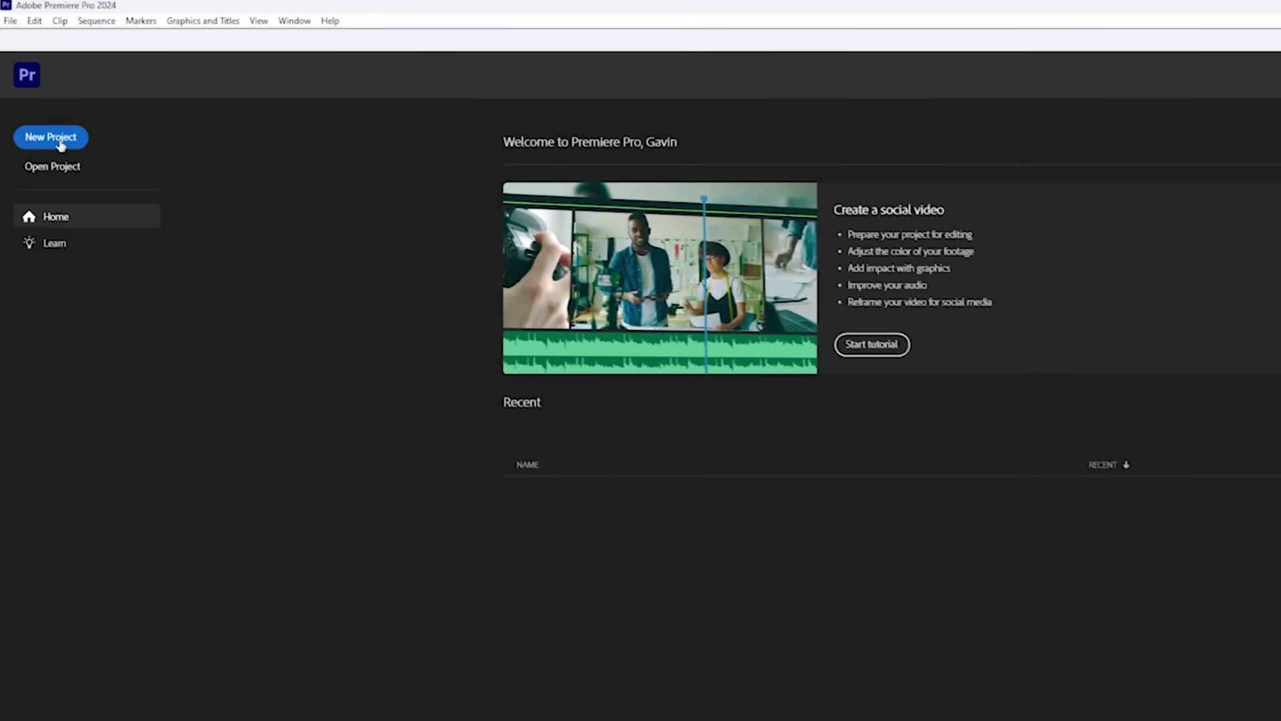
Create a project named Premiere Pro Beginner in the Premiere Pro 2024 folder without selecting media, and open the workspace choices.
click(59, 143)
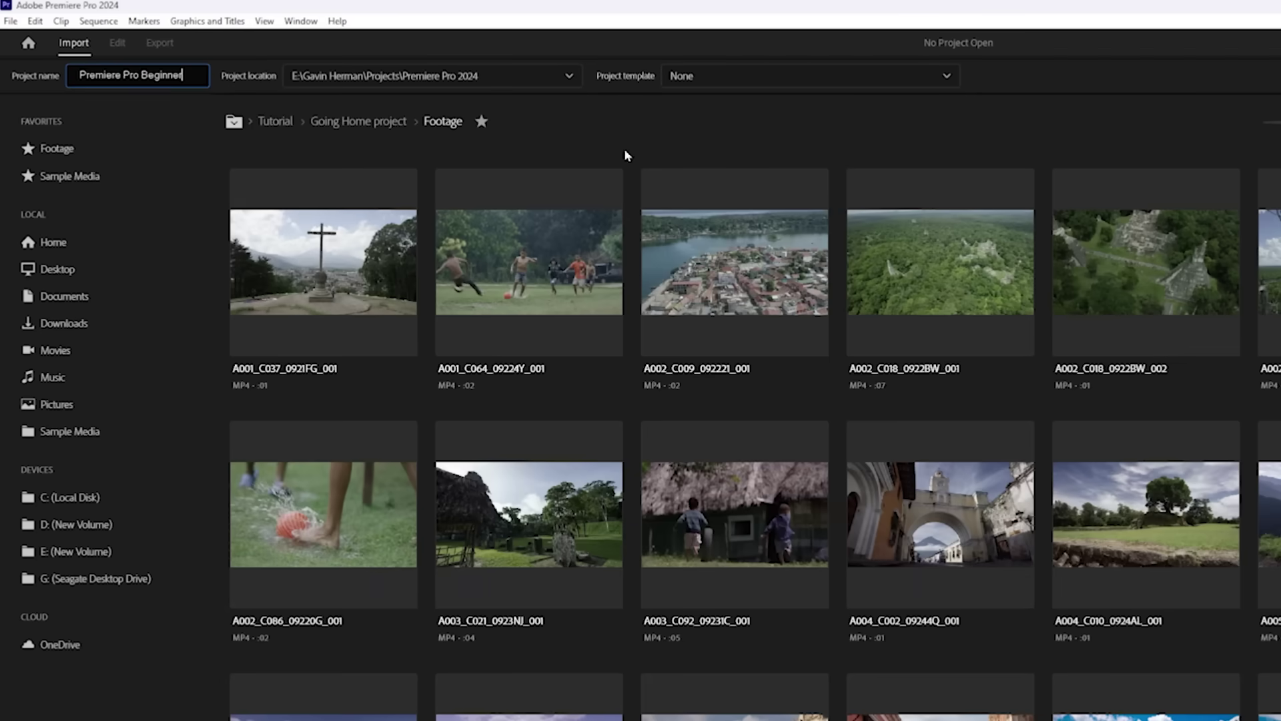
click(569, 76)
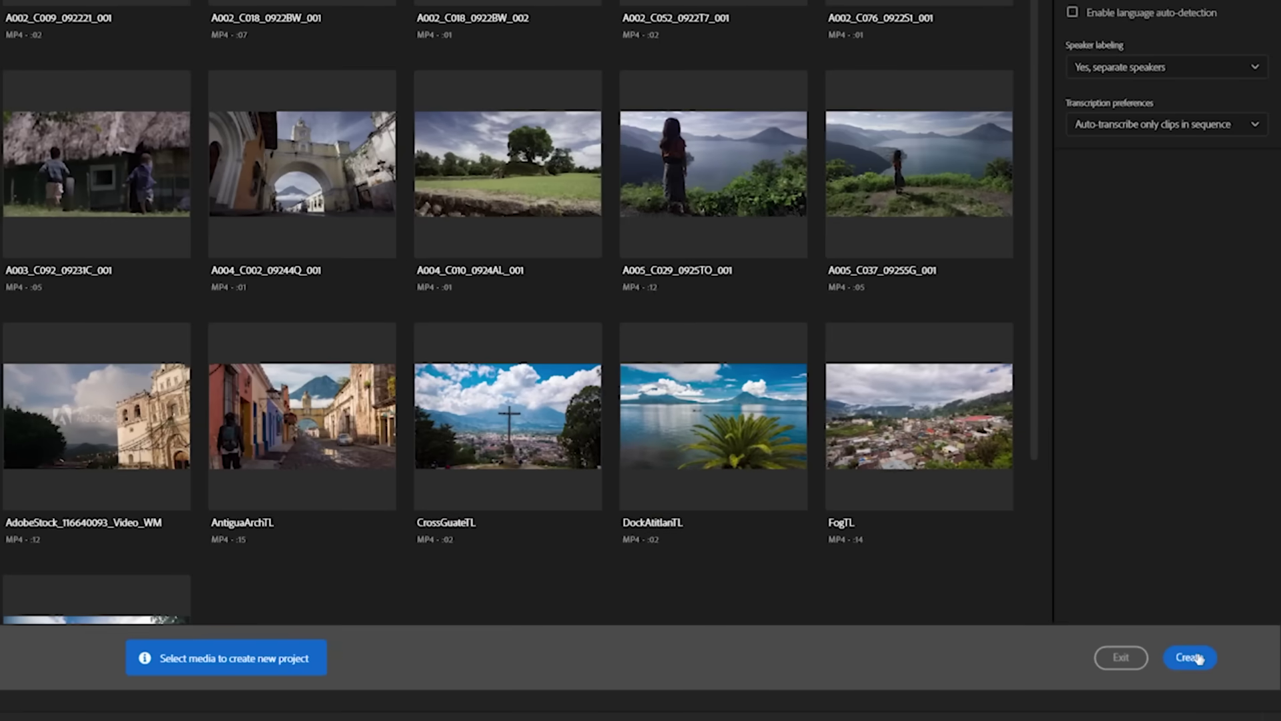
click(1194, 658)
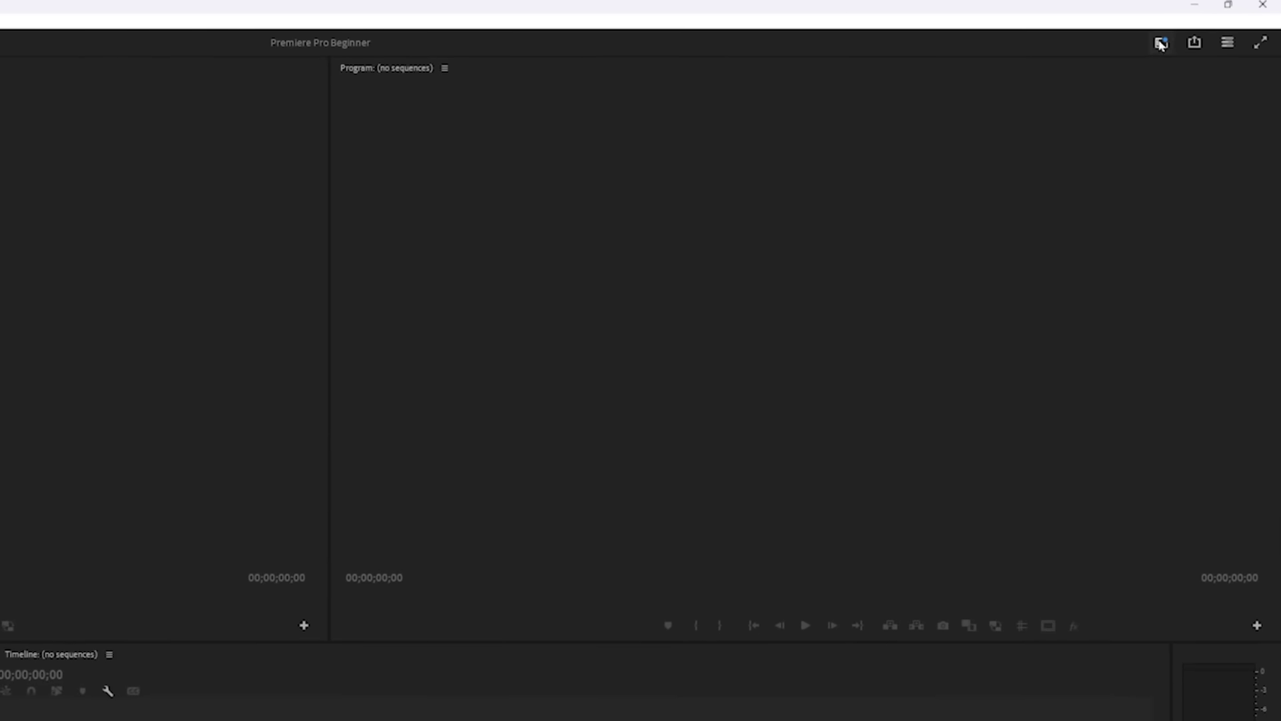
click(1160, 45)
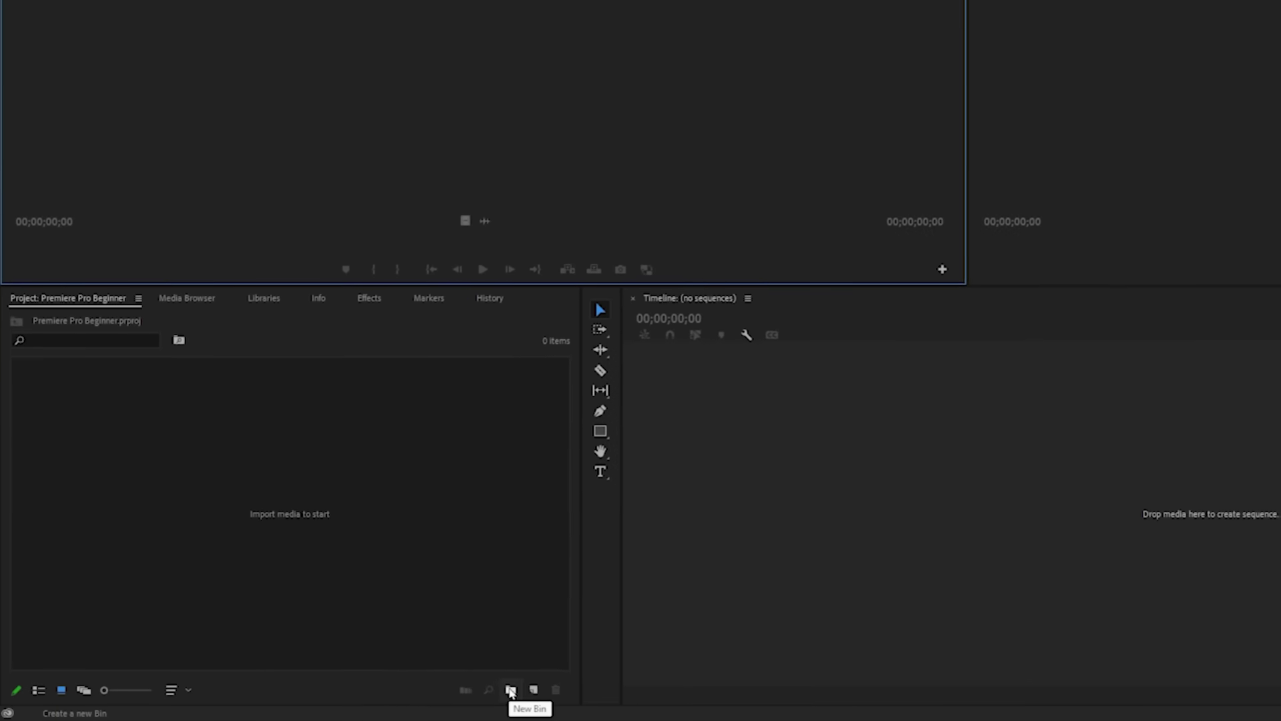
Create a bin named B-Roll in the project.
click(506, 691)
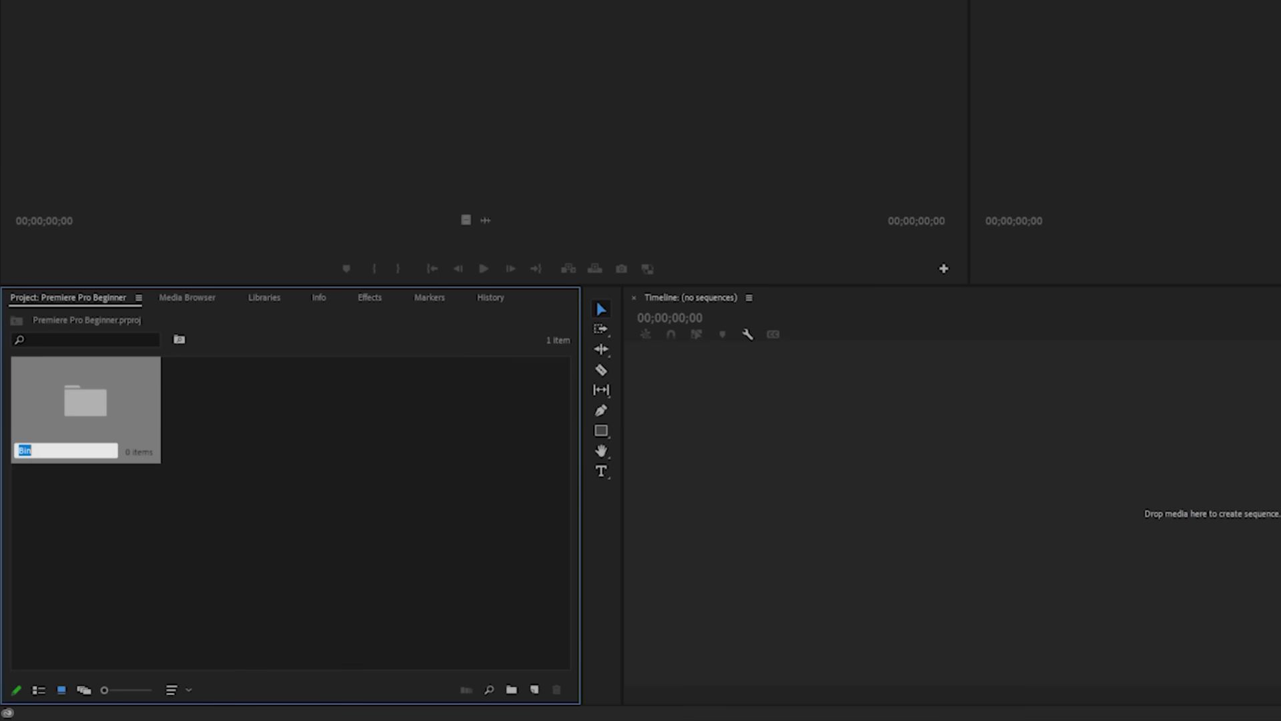
text(B-Roll)
key(Return)
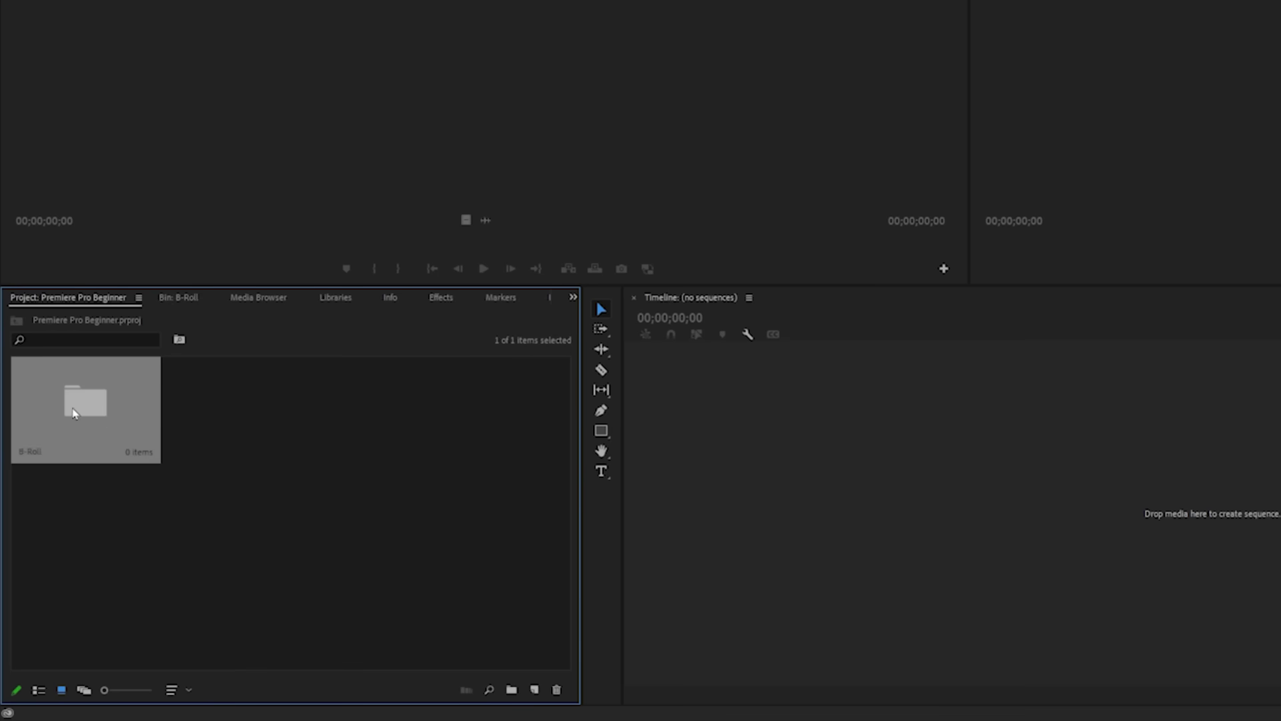
Import the Amazing-nebula-in-the-deep-space-2033132 and Blue-turquoise-water-surface-1372211 videos into the B-Roll bin.
double_click(74, 413)
right_click(246, 470)
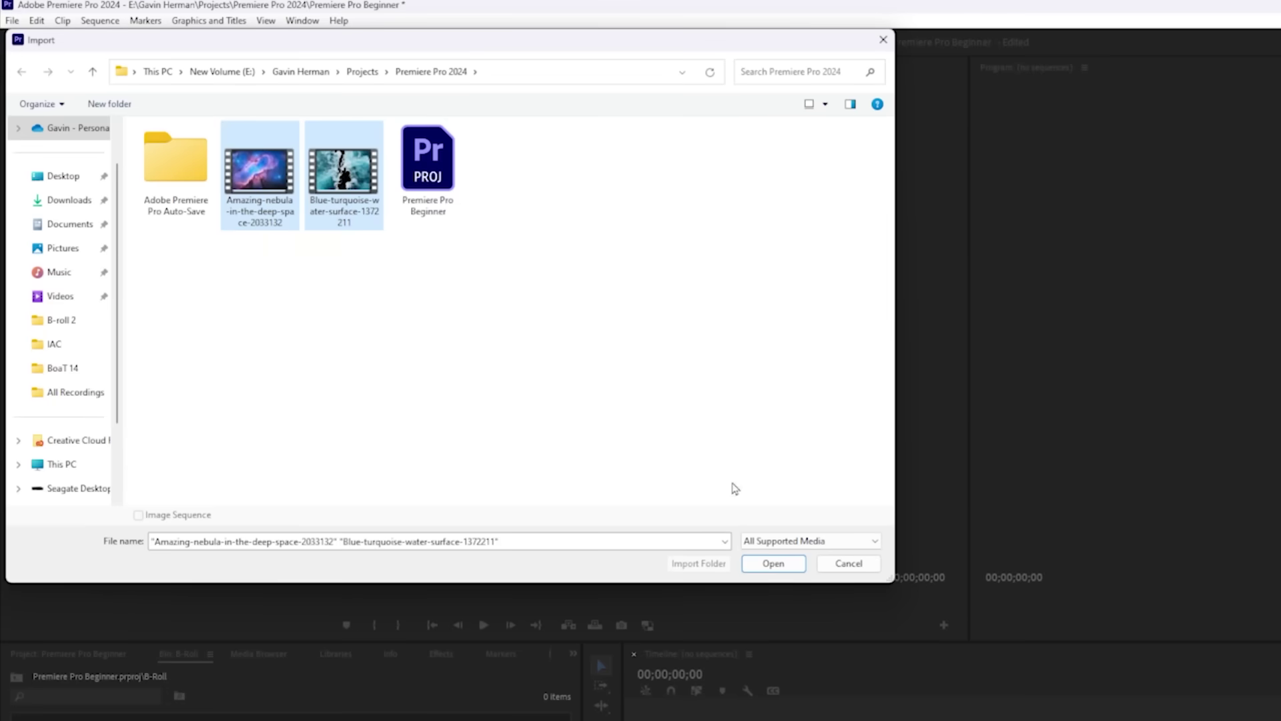
click(773, 564)
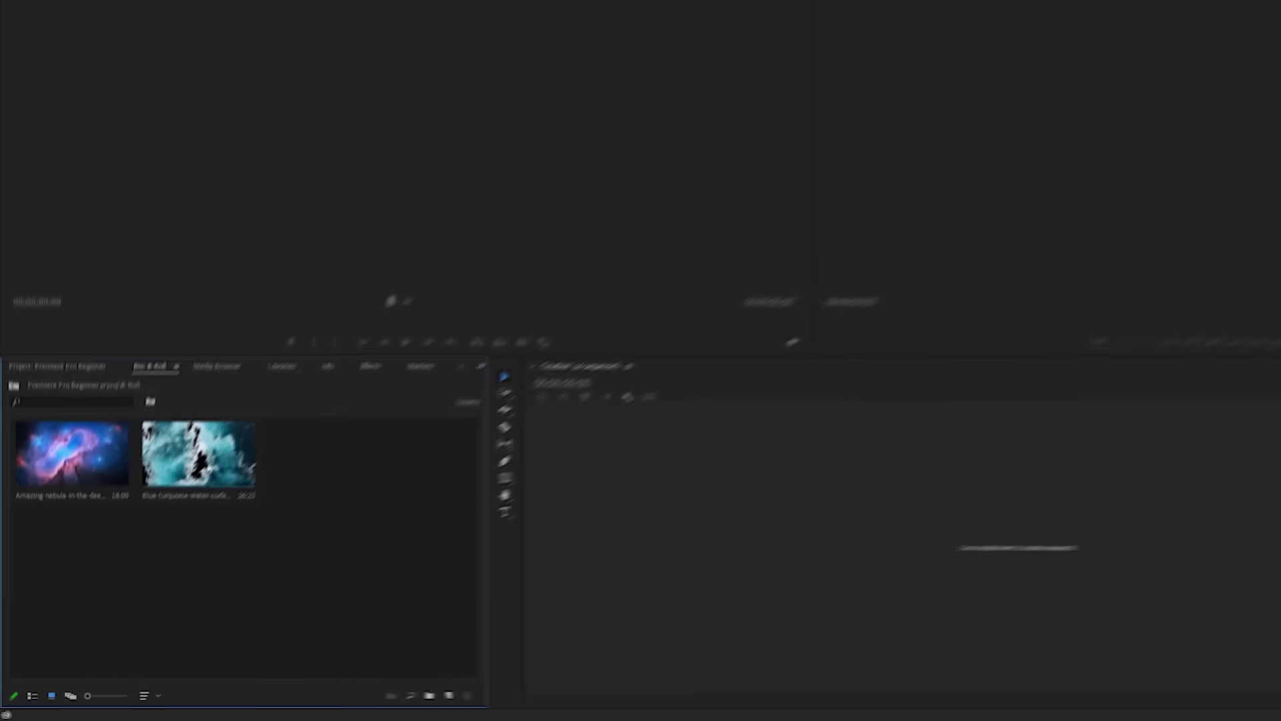
Create a sequence from the Blue-turquoise-water-surface clip and scrub through it on the timeline.
drag(210, 460, 284, 457)
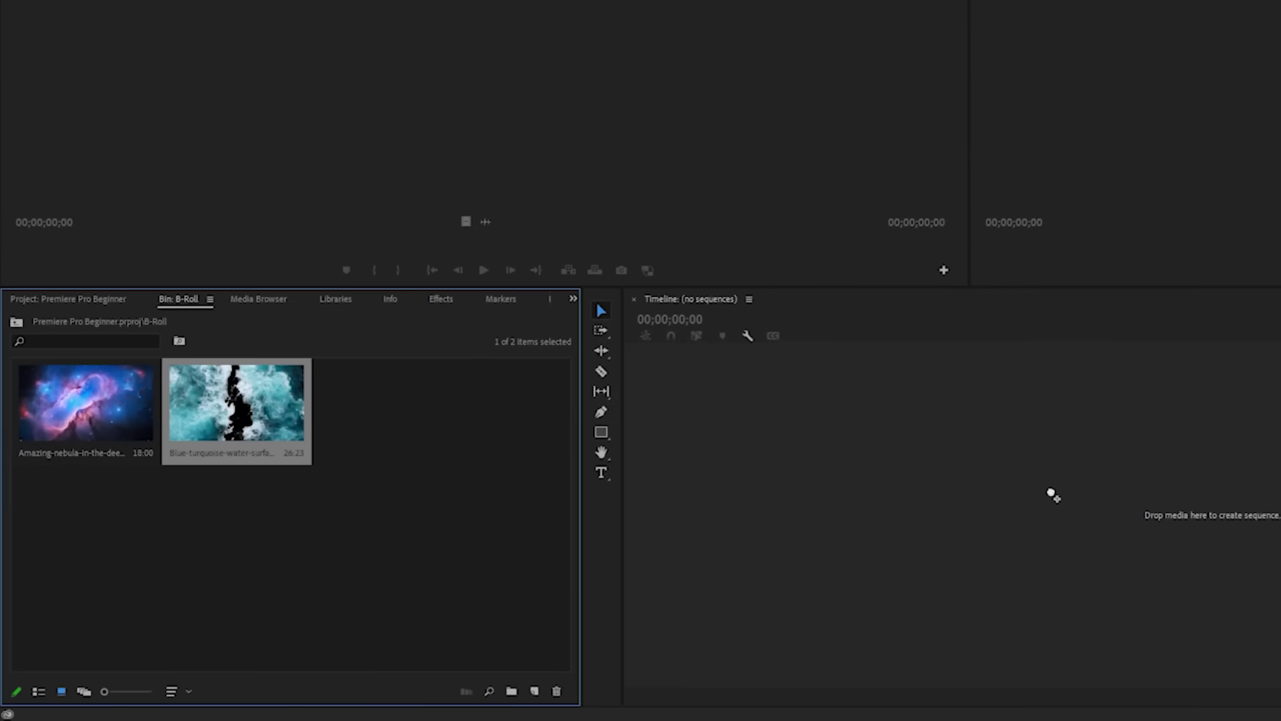
drag(974, 495, 941, 351)
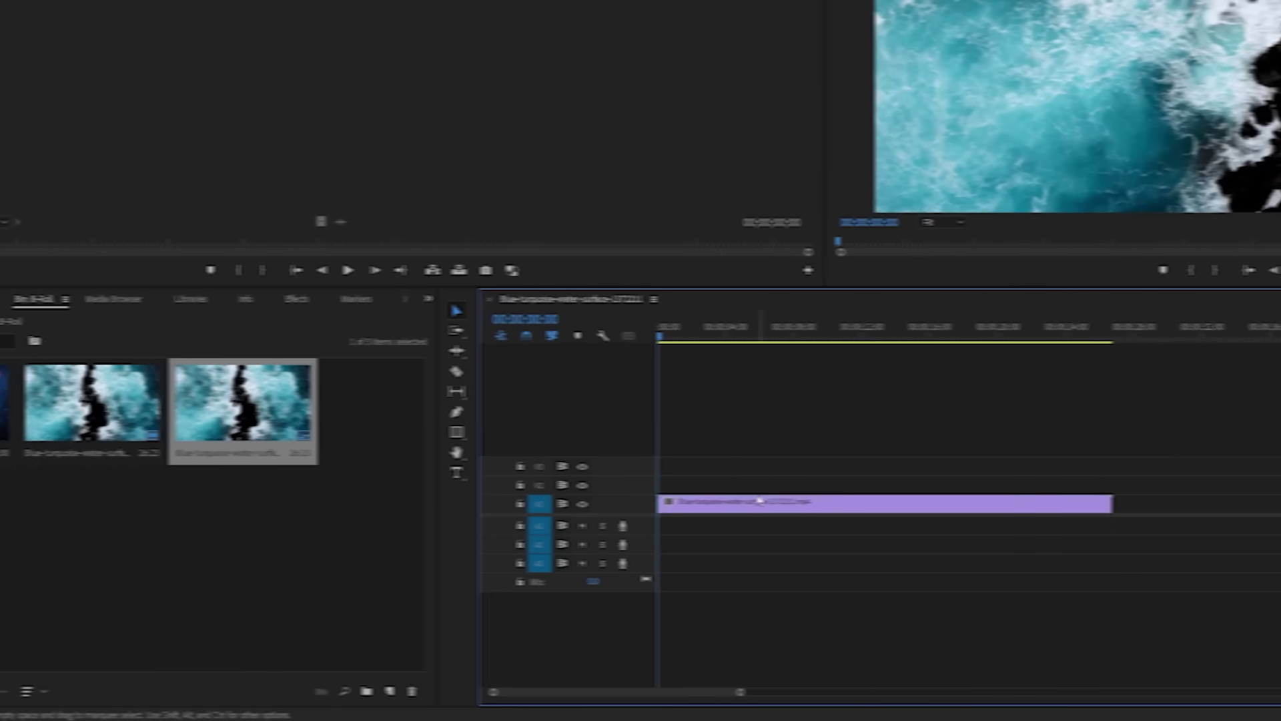
drag(601, 335, 791, 340)
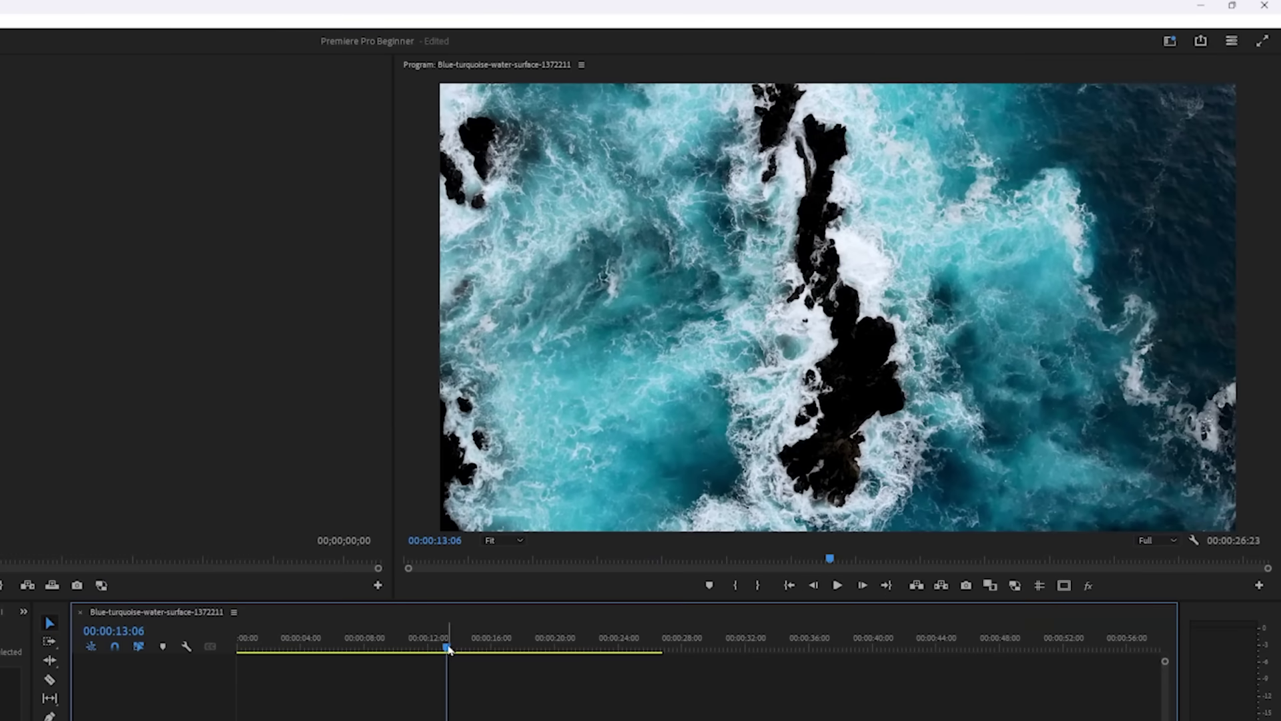
mouse_move(448, 649)
mouse_down()
mouse_move(346, 647)
mouse_move(438, 650)
mouse_up()
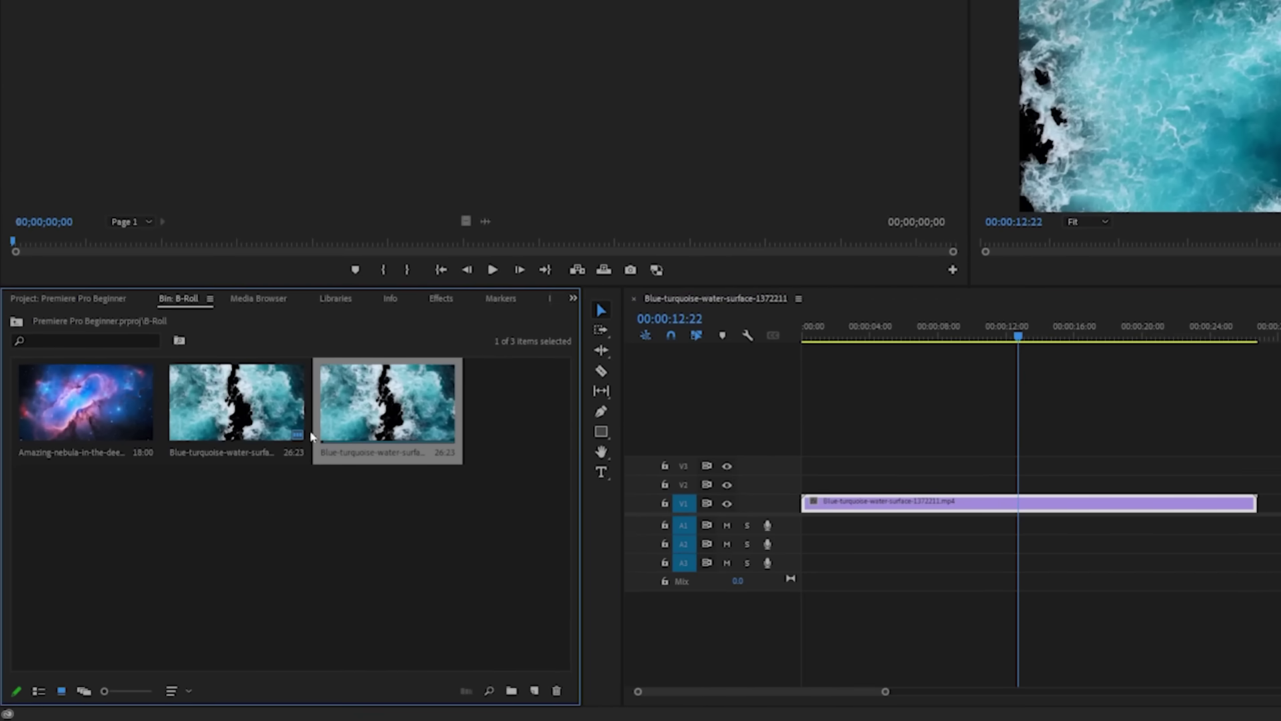
drag(223, 492, 106, 415)
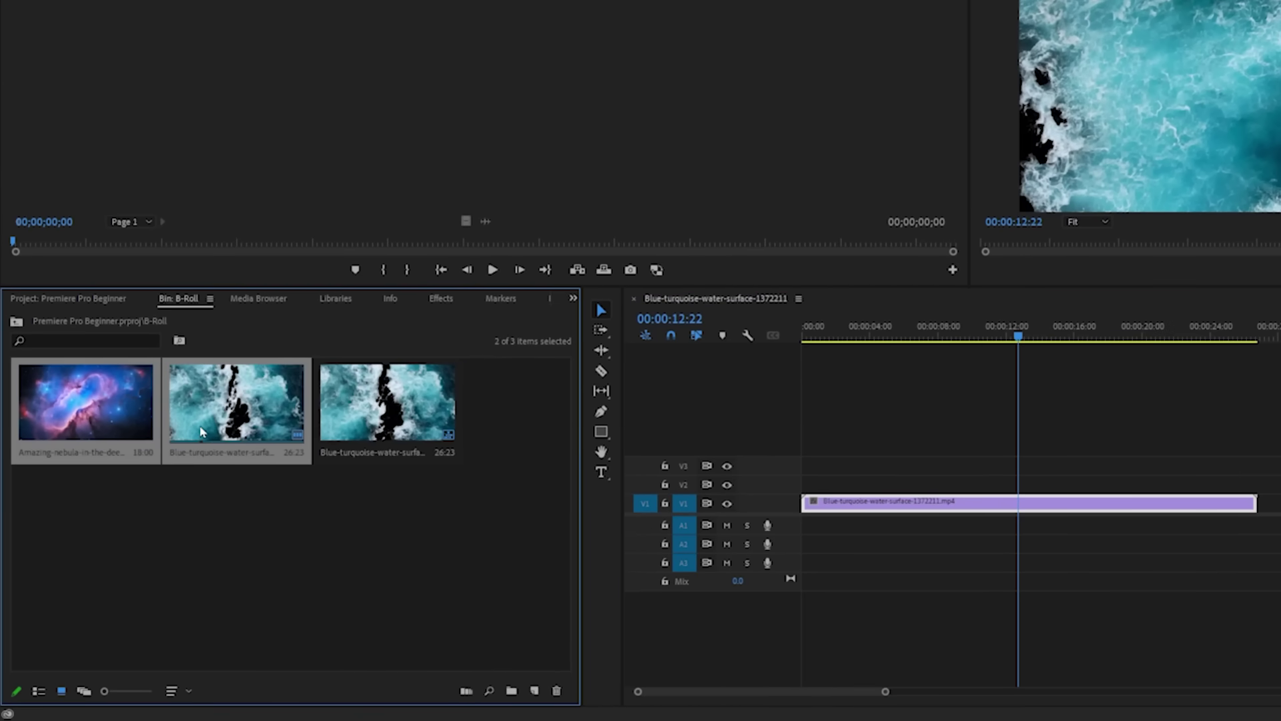
click(252, 538)
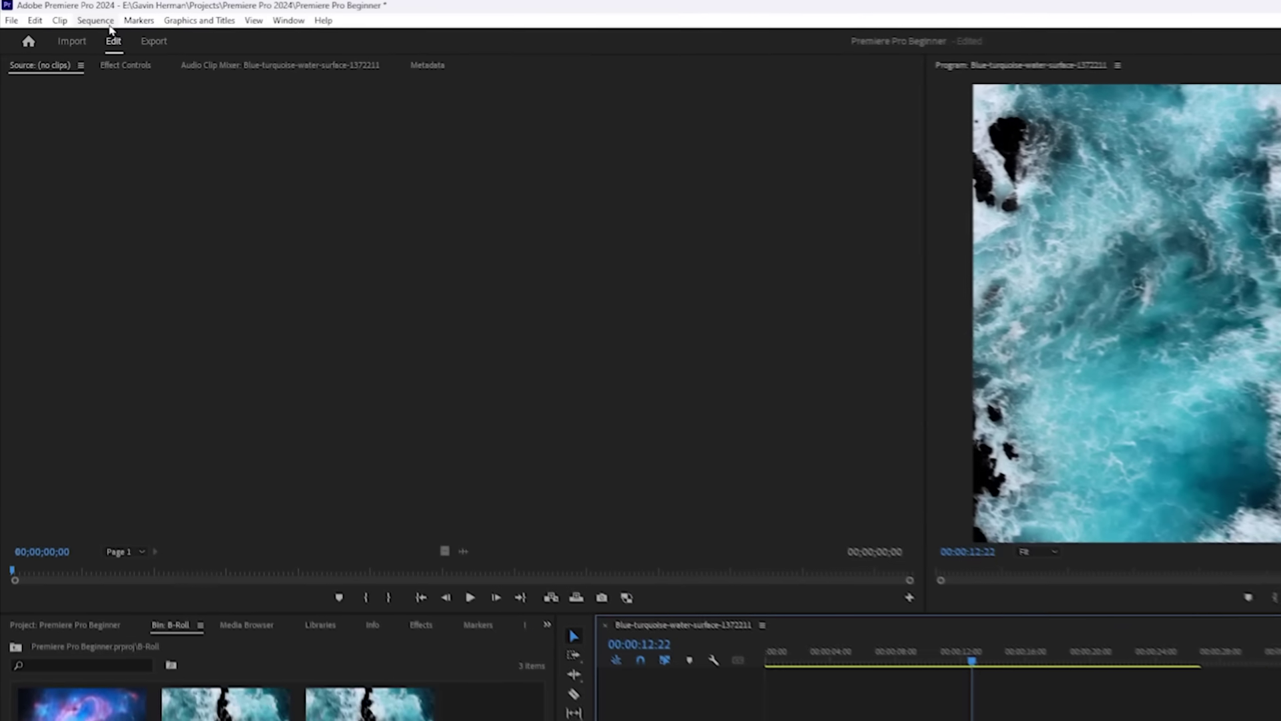
Try changing the sequence's frame size to 1920 horizontal by 1080 vertical in the sequence settings.
click(72, 17)
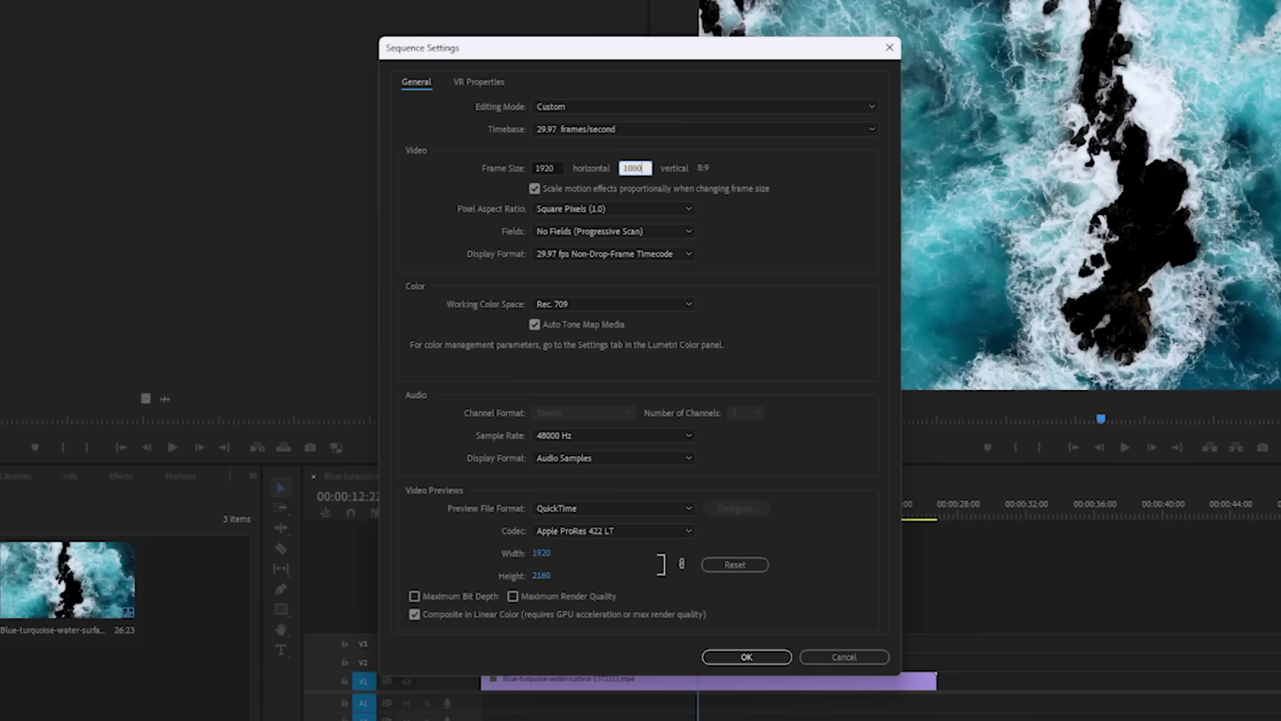
key(Return)
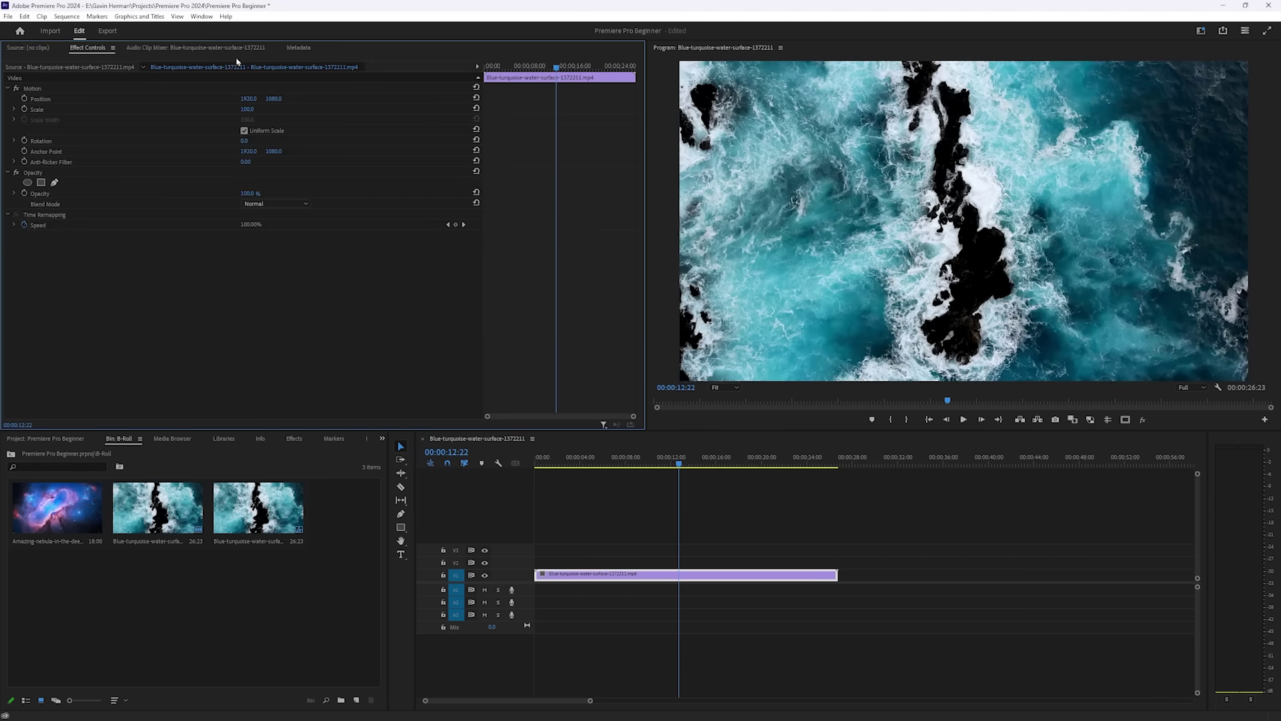
Add the Amazing-nebula clip from the B-Roll bin to track V1 directly after the water clip.
drag(679, 463, 718, 494)
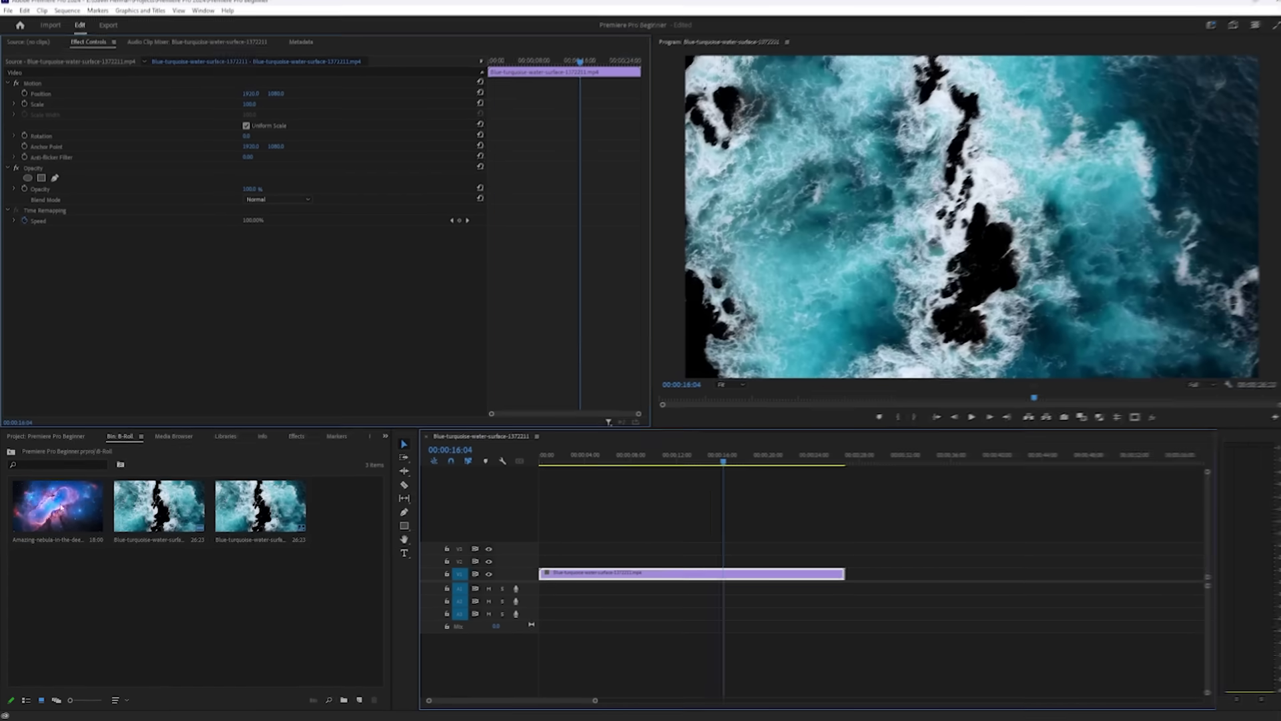
click(59, 509)
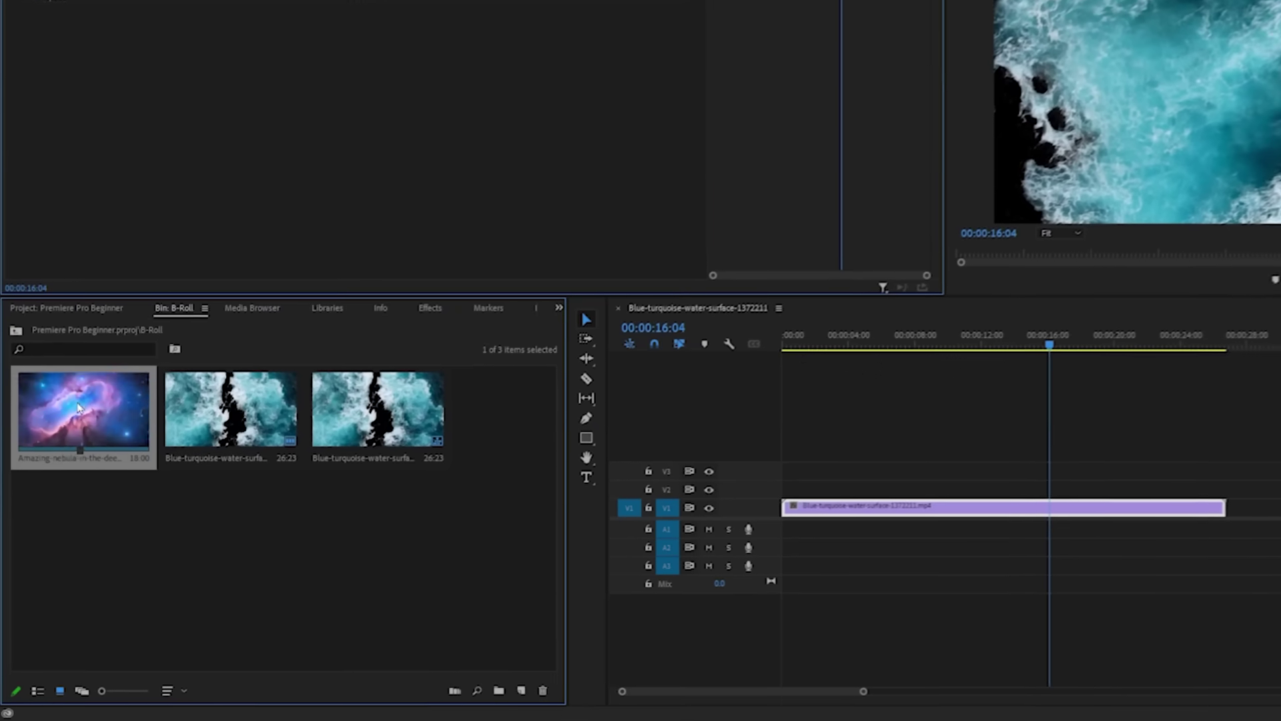
drag(67, 412, 1260, 512)
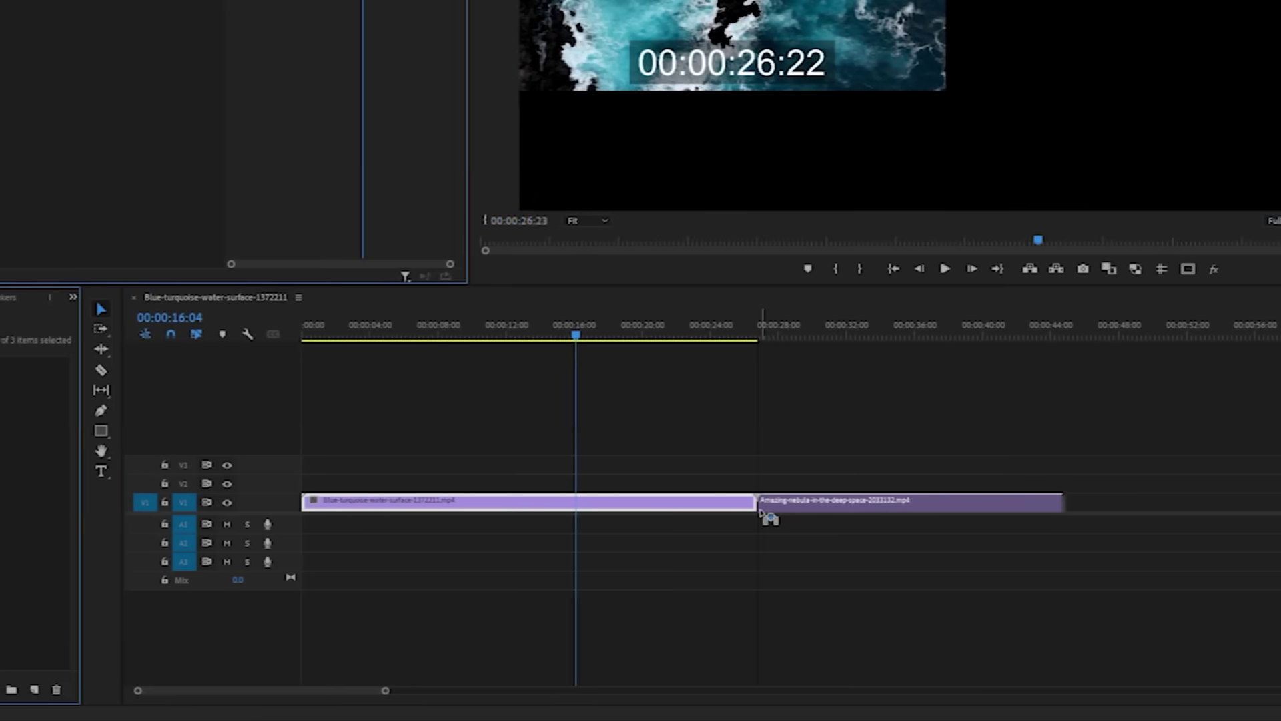
drag(768, 517, 766, 515)
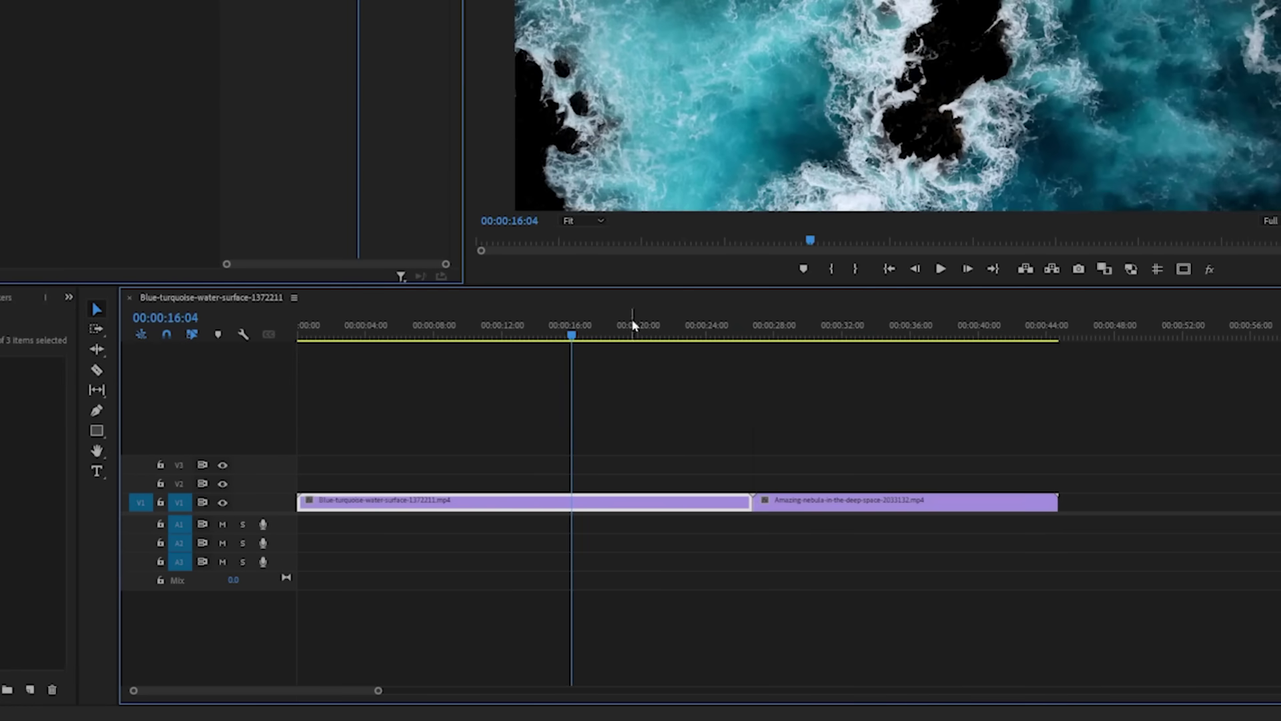
Preview the sequence from the water clip into the nebula clip, and return the playhead to the start.
drag(632, 325, 815, 338)
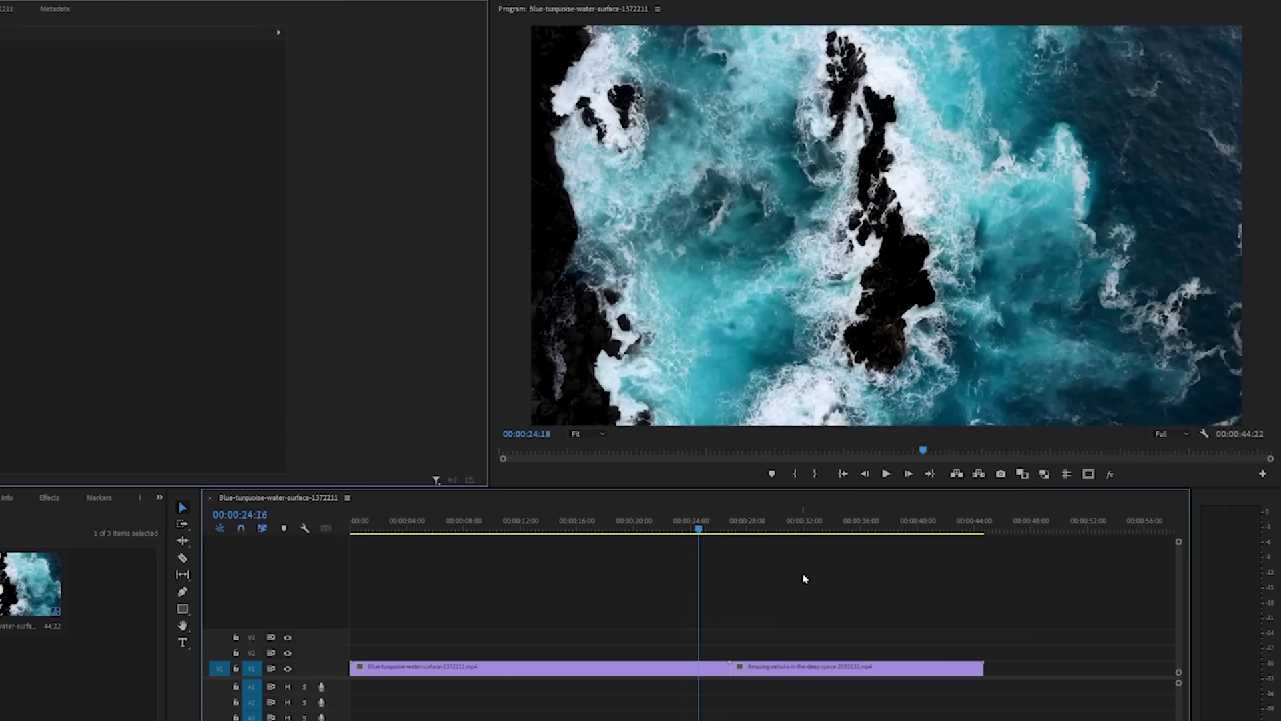
key(space)
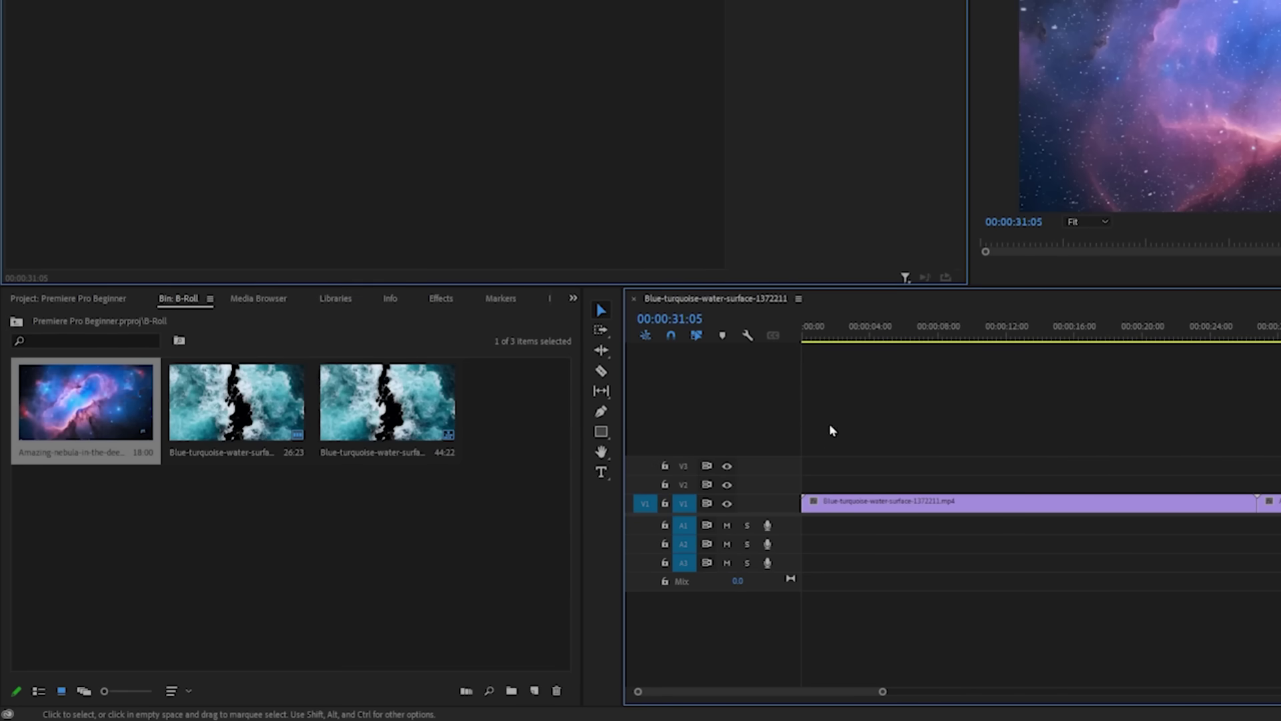
drag(847, 345, 804, 344)
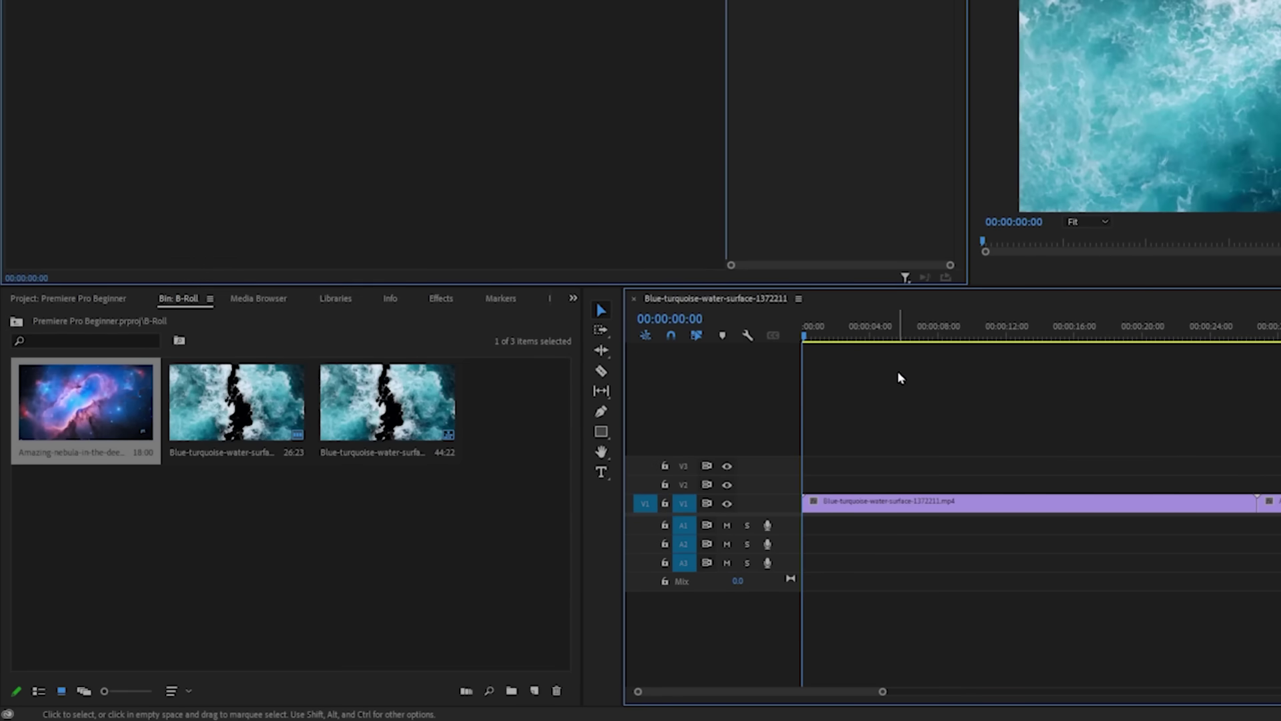
Trim the end of the water clip back to 00:00:17:23, using timeline snapping to meet the playhead.
drag(1159, 342, 1069, 367)
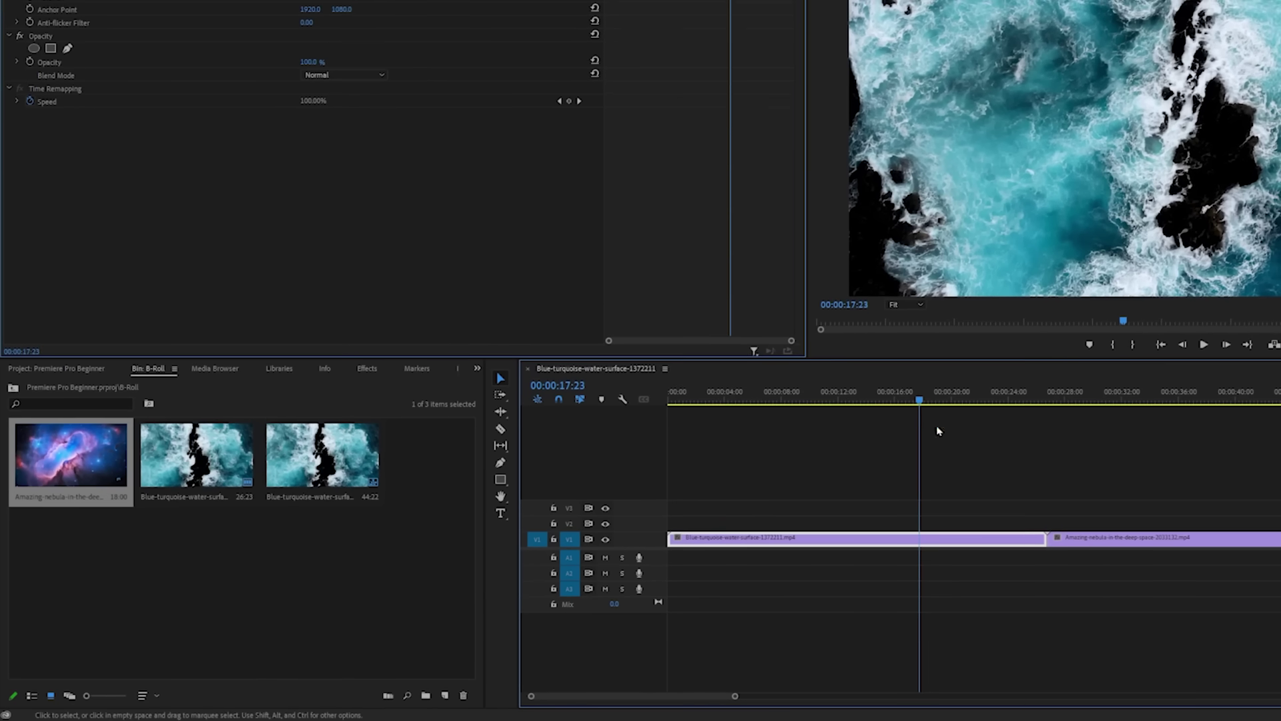
drag(1044, 541, 918, 544)
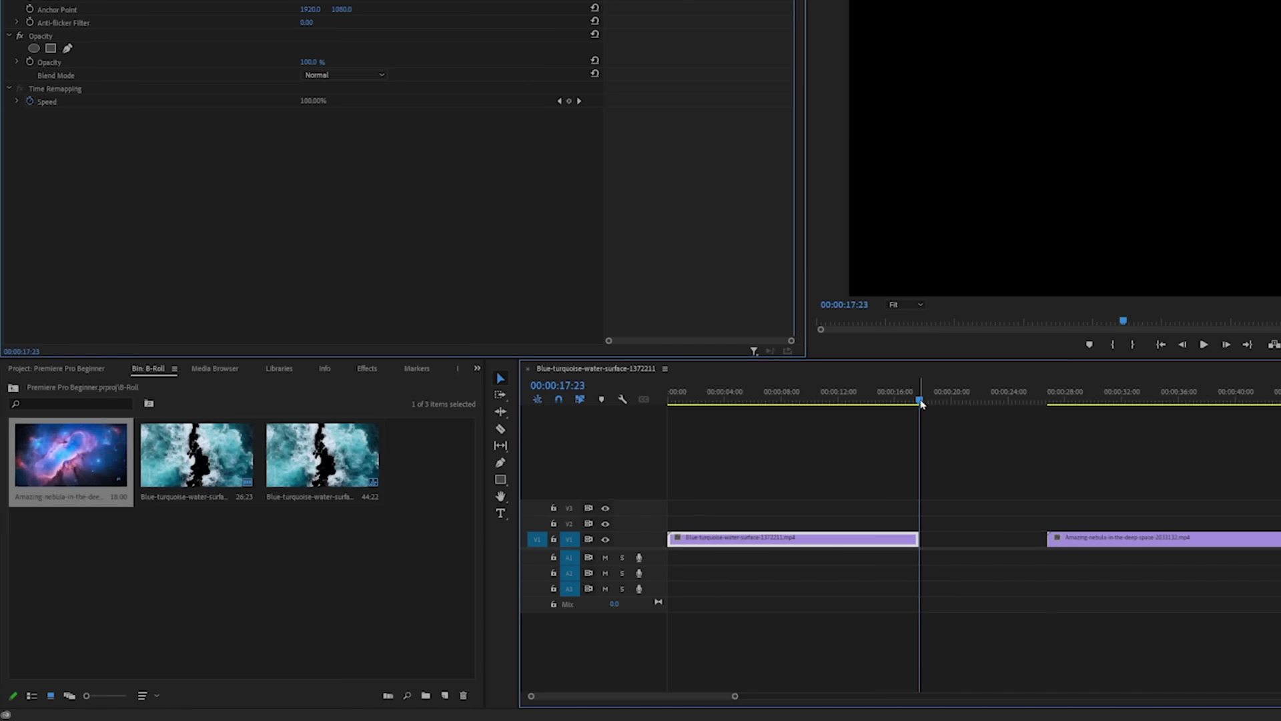
mouse_move(919, 542)
mouse_down()
mouse_move(1047, 543)
mouse_move(918, 546)
mouse_up()
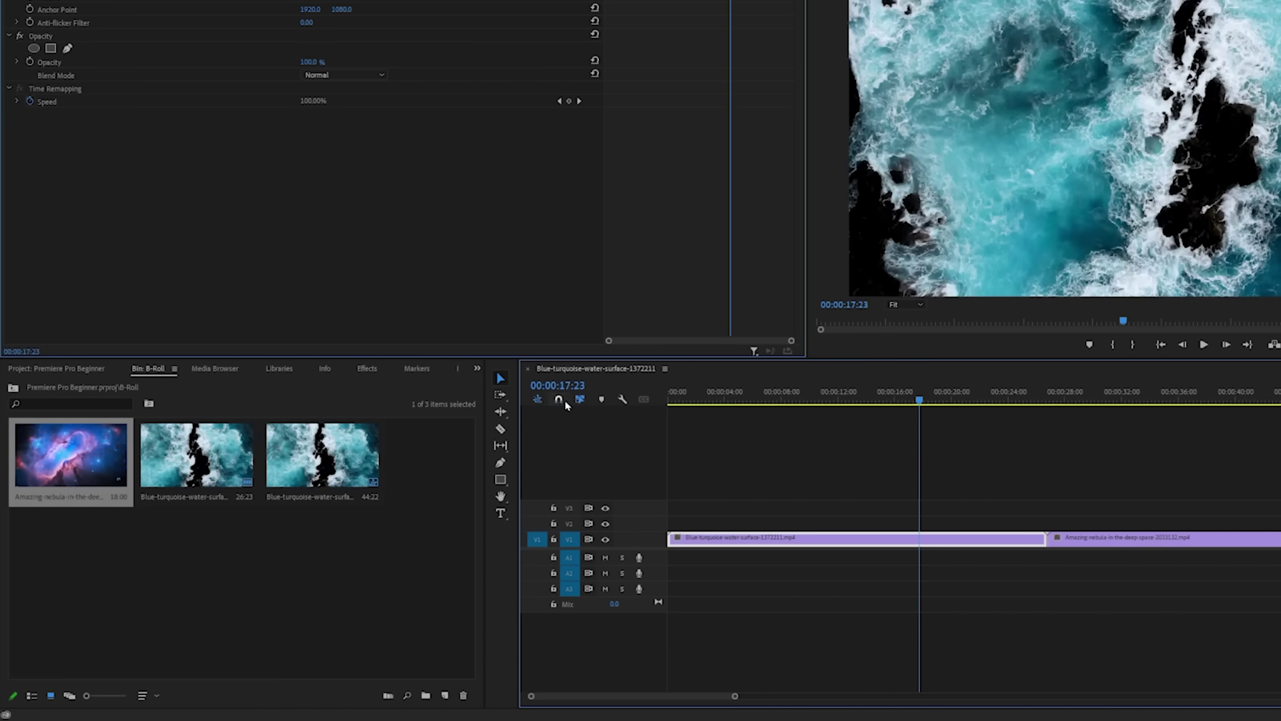
click(559, 400)
drag(1045, 539, 919, 540)
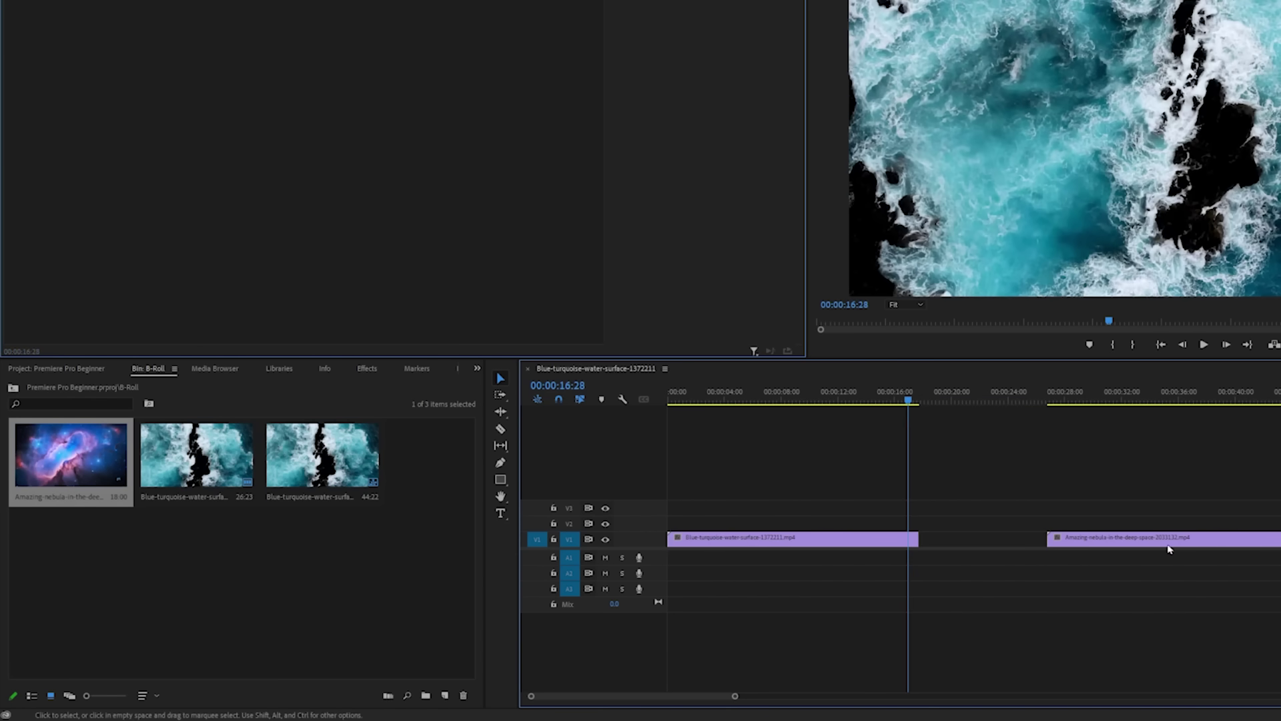
Try closing the gap by moving the nebula clip against the water clip's trimmed end, and undo the move.
drag(1133, 547, 944, 544)
click(934, 396)
click(896, 401)
key(space)
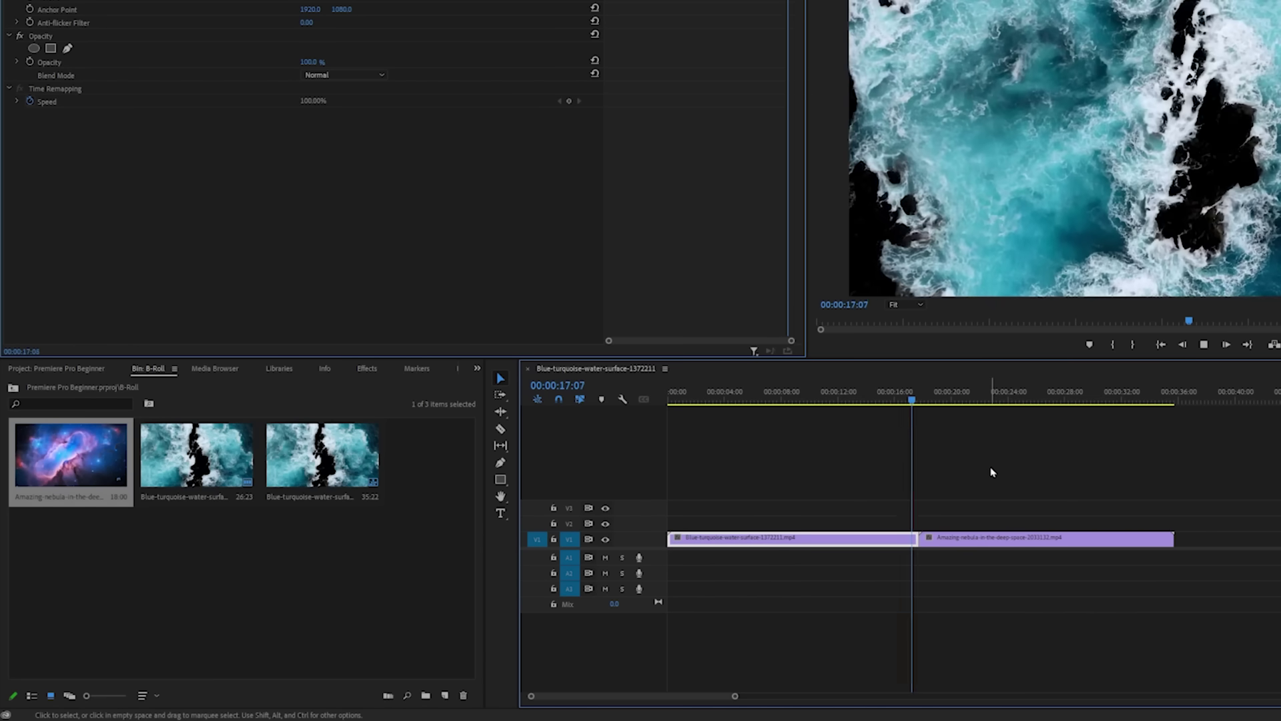
key(ctrl+z)
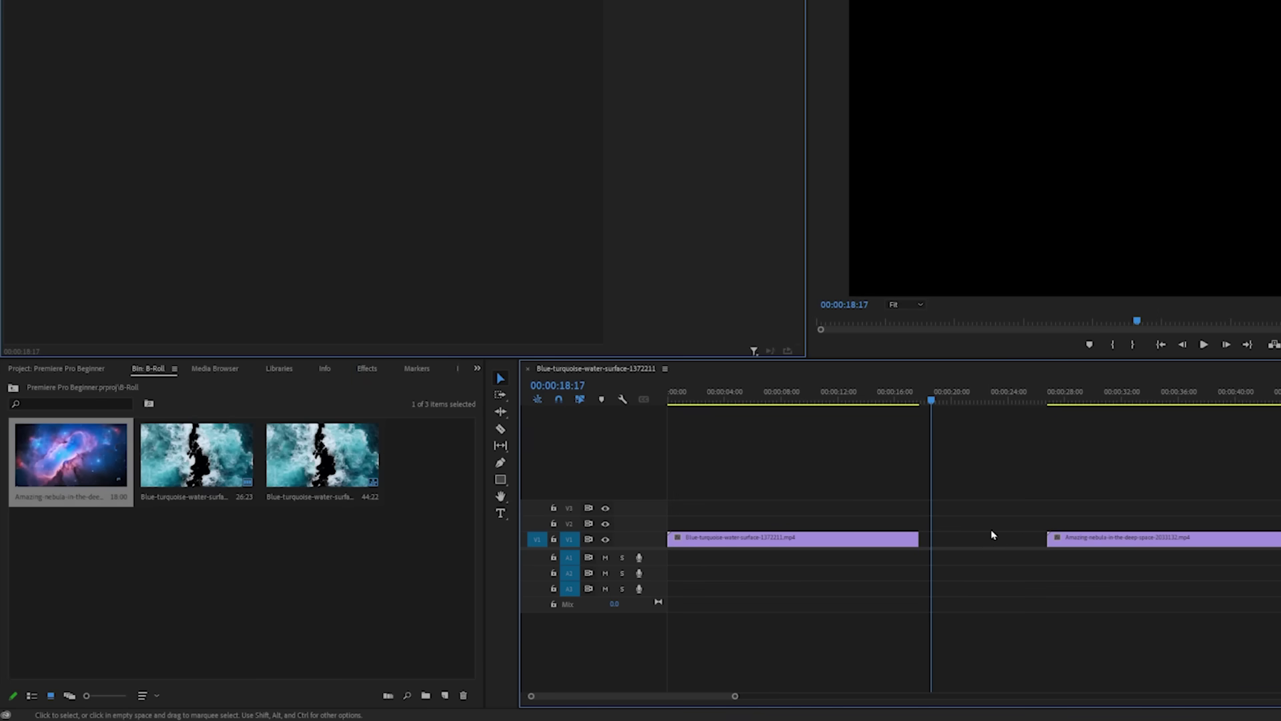
Delete the empty gap between the water clip and the nebula clip on track V1.
click(992, 543)
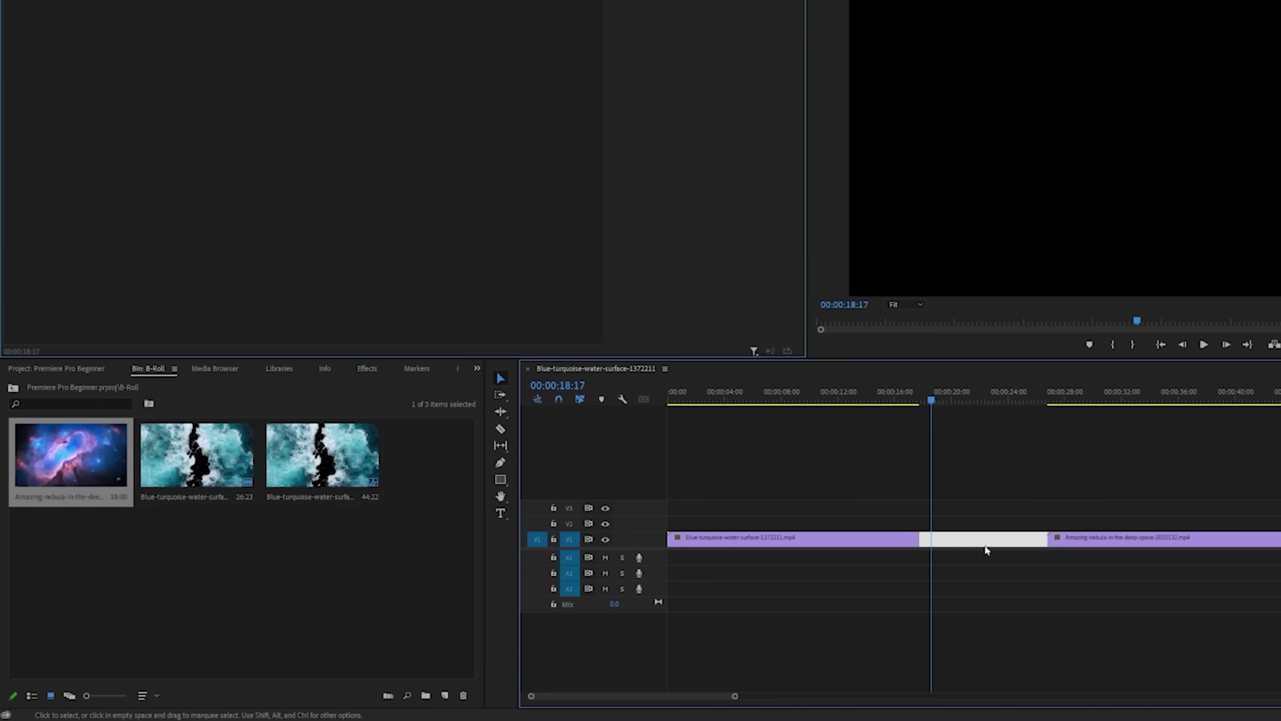
key(Delete)
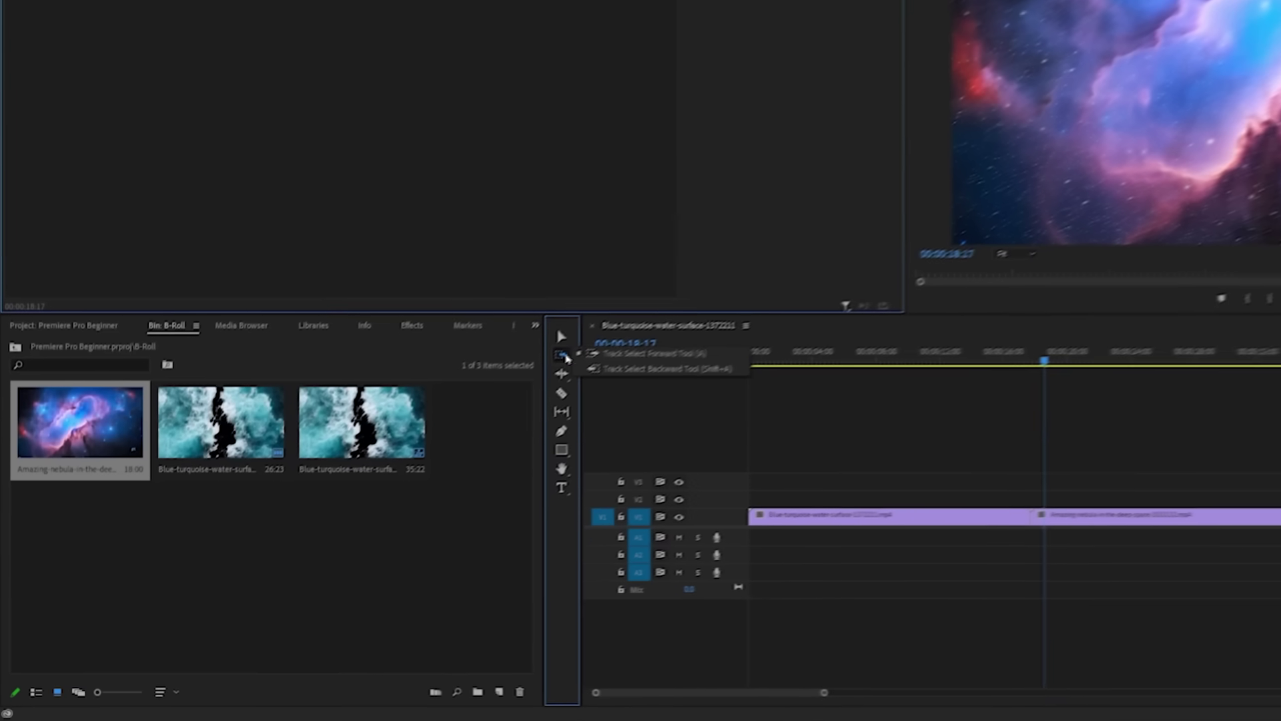
Duplicate the nebula clip five times, spreading the copies further along tracks V1 and V2.
click(658, 333)
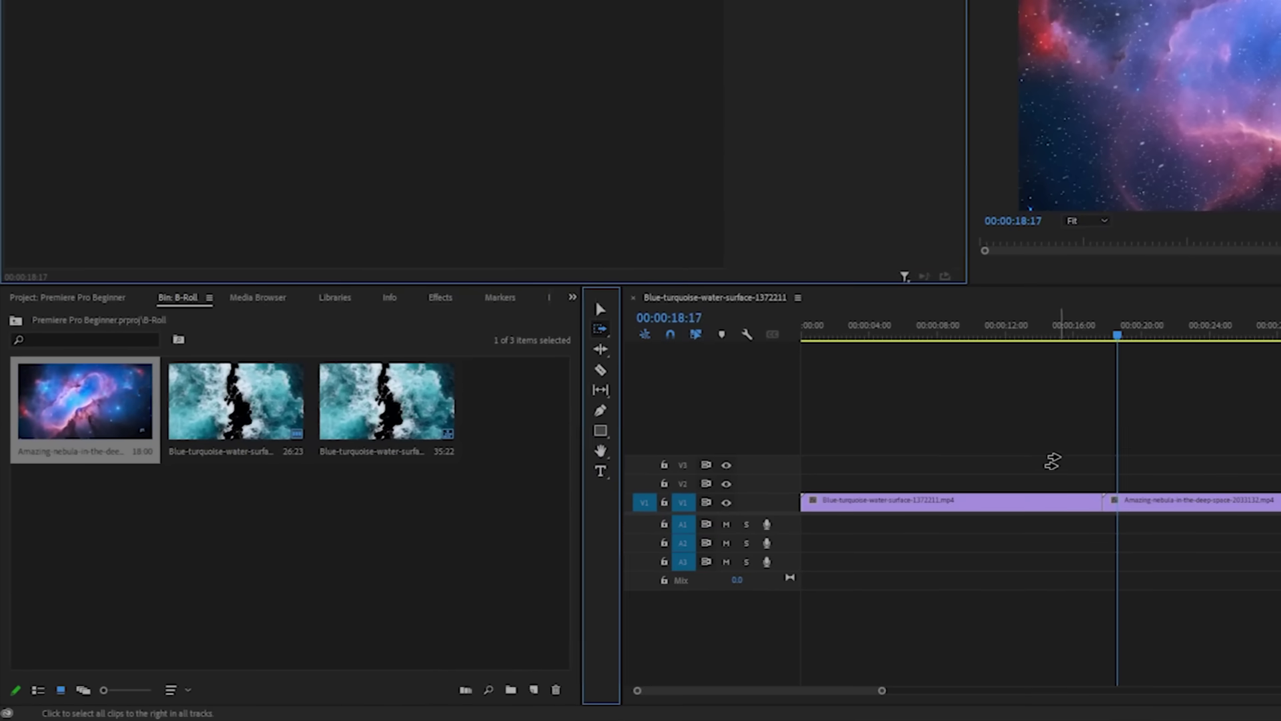
key(v)
drag(639, 513, 960, 508)
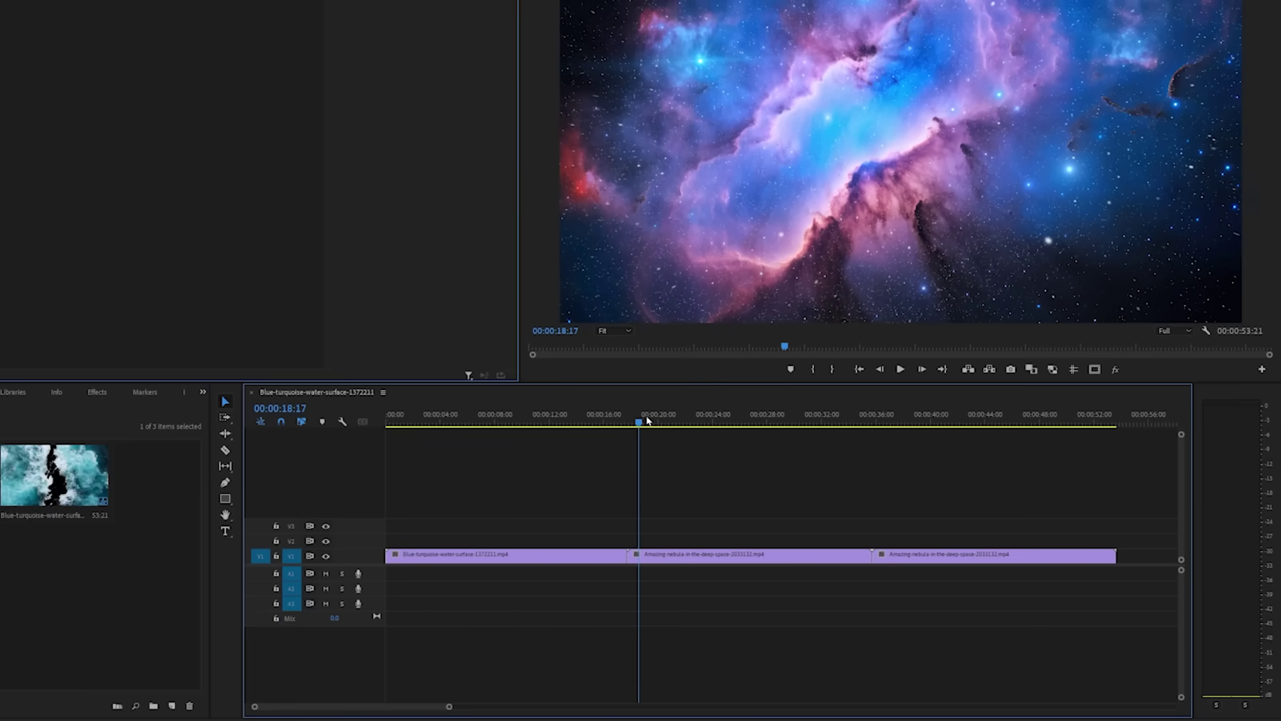
drag(647, 419, 1133, 585)
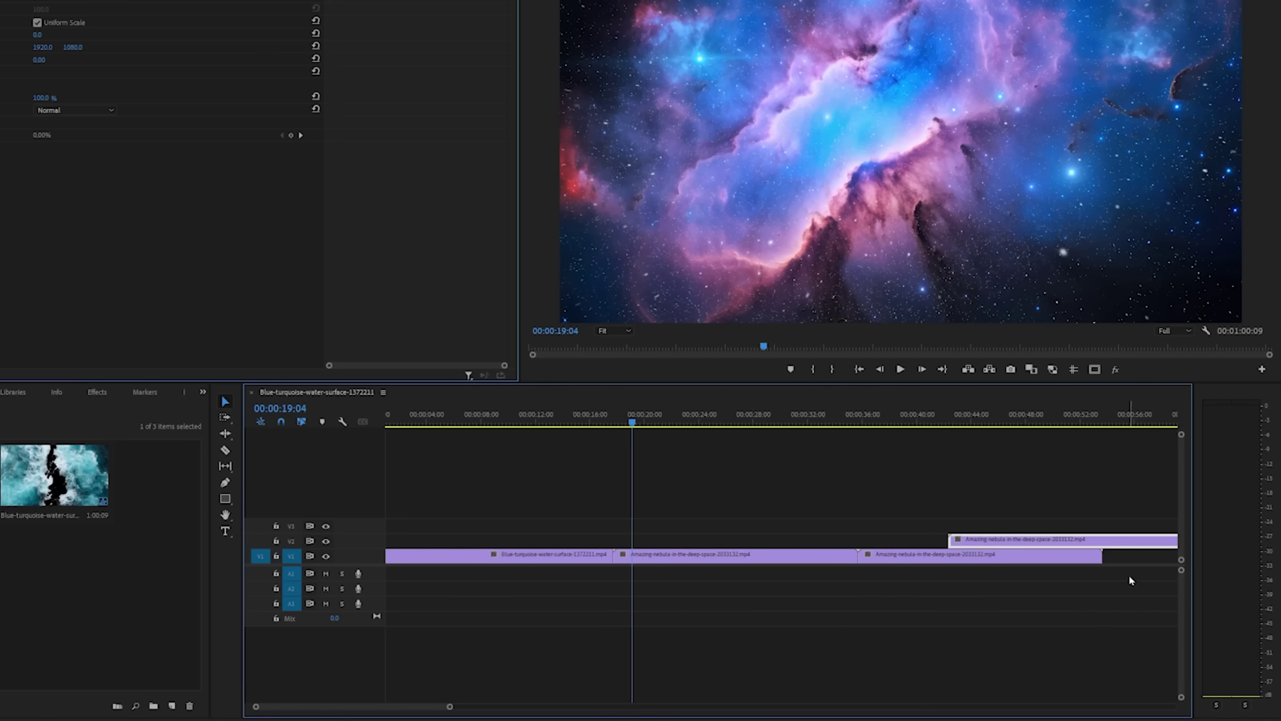
key(minus)
key(minus)
drag(566, 541, 624, 560)
drag(618, 556, 706, 542)
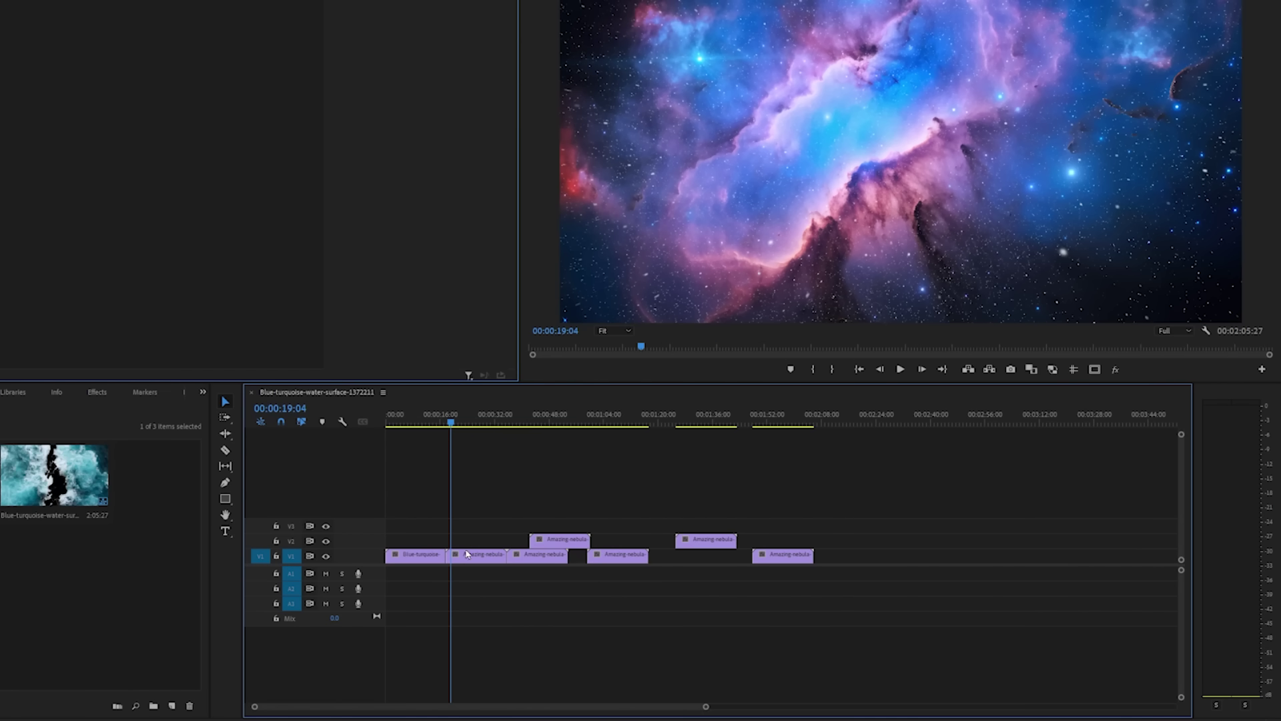
Select the first nebula clip and everything after it using Track Select Forward, and the third nebula clip on V1 and everything before it using Track Select Backward.
key(a)
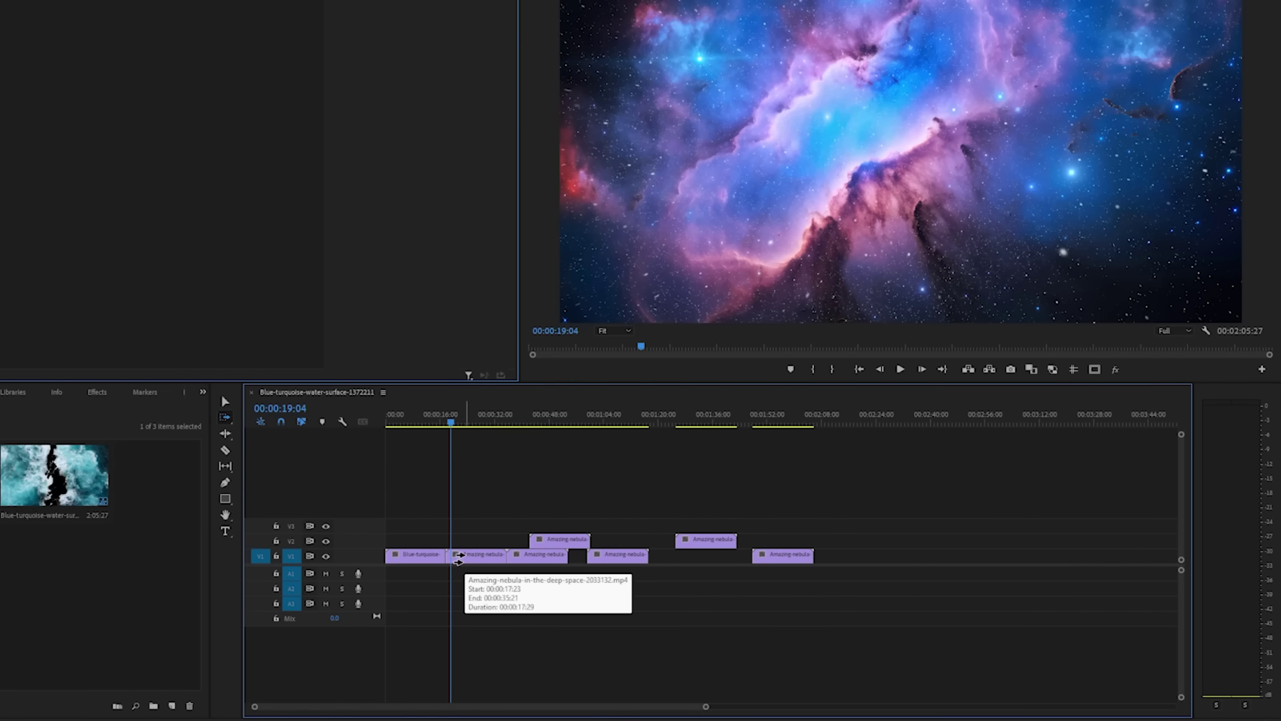
click(458, 559)
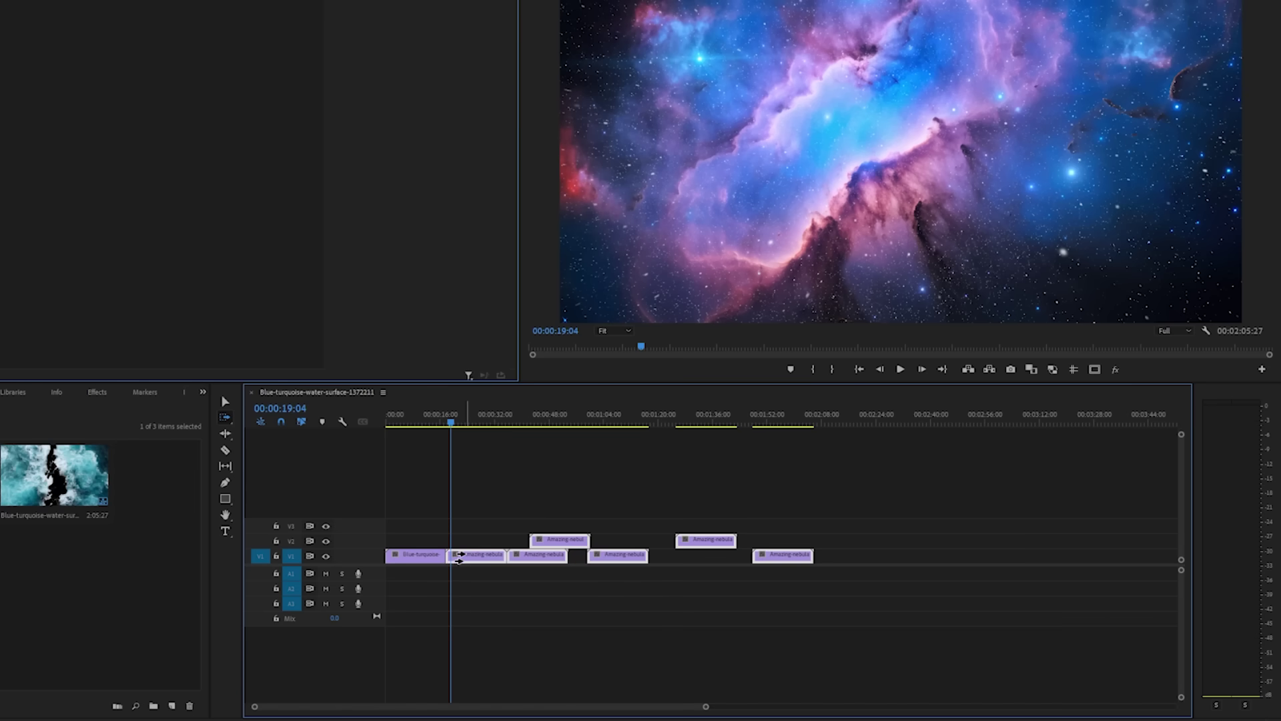
click(225, 418)
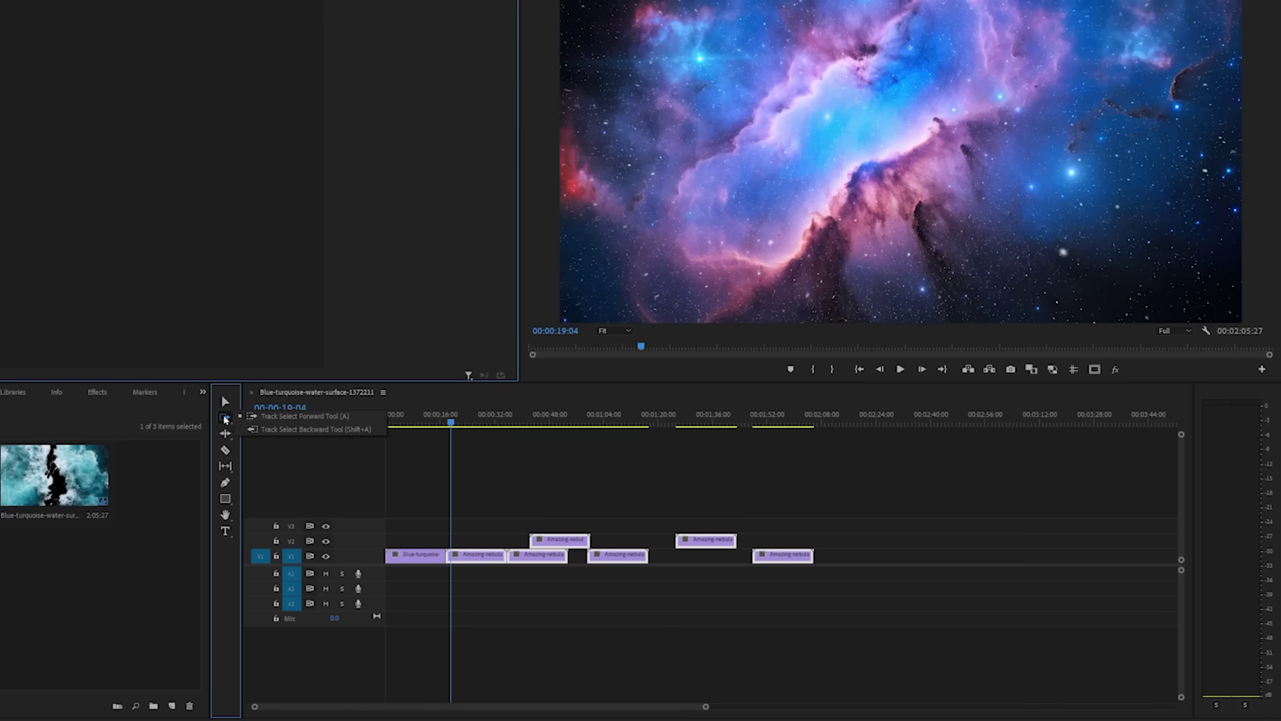
click(289, 431)
click(583, 496)
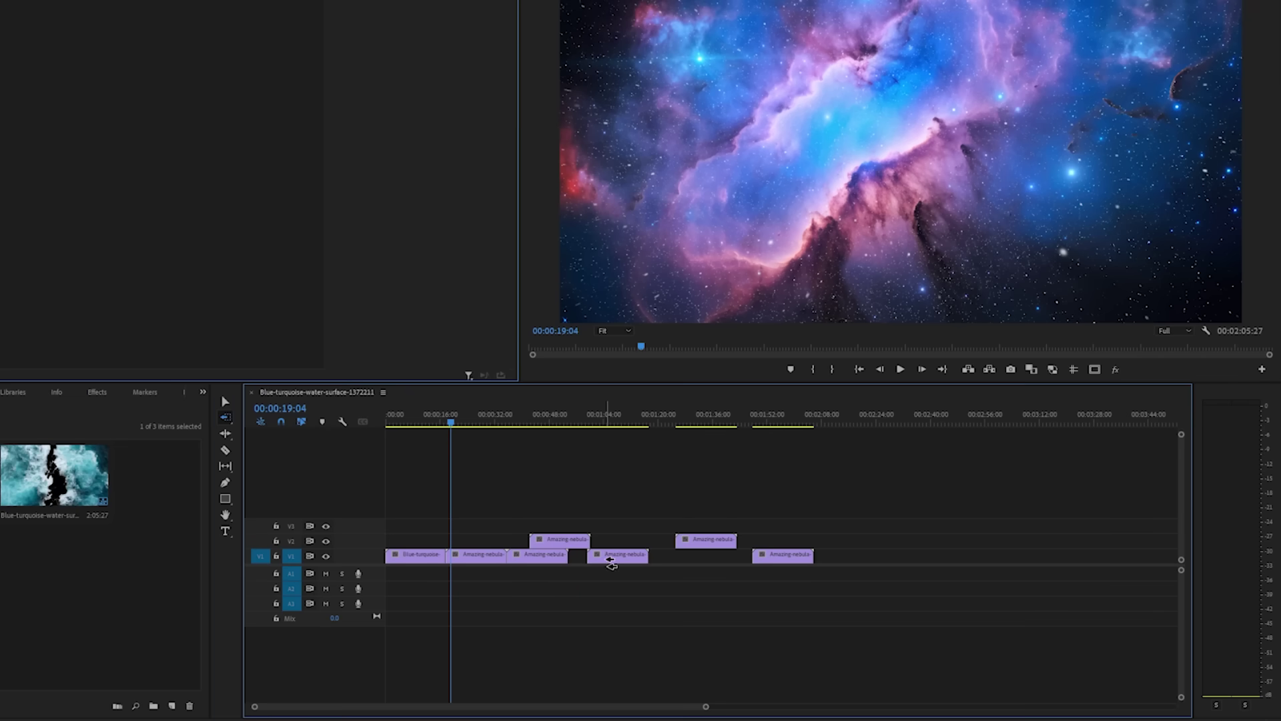
click(618, 556)
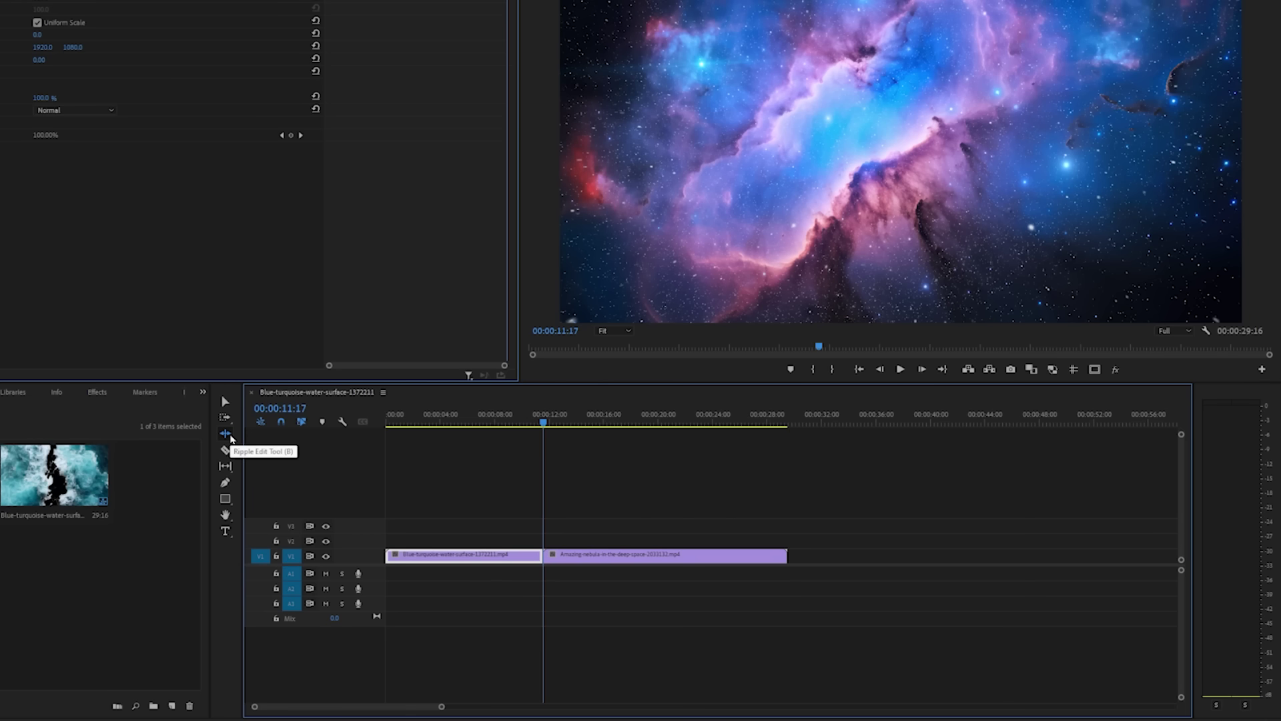
Preview the nebula clip from its start, and speed it up with the Rate Stretch tool so it ends at 00:00:14:29.
click(230, 437)
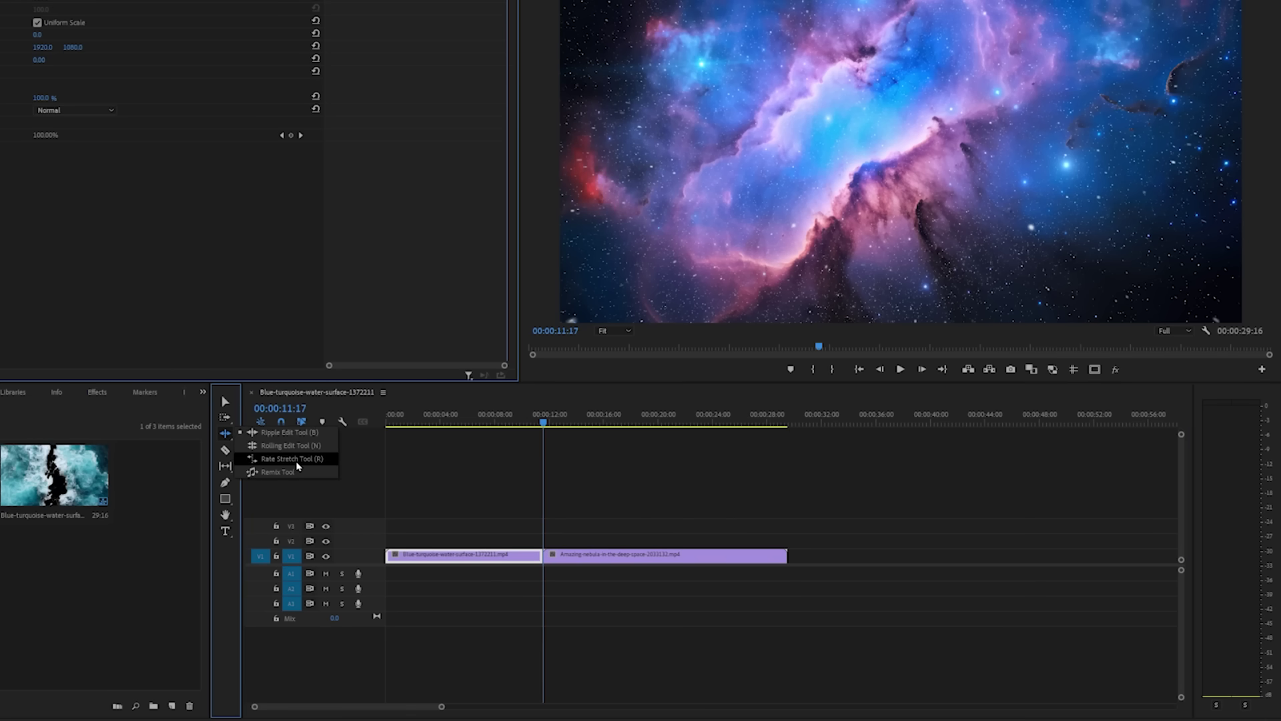
click(297, 458)
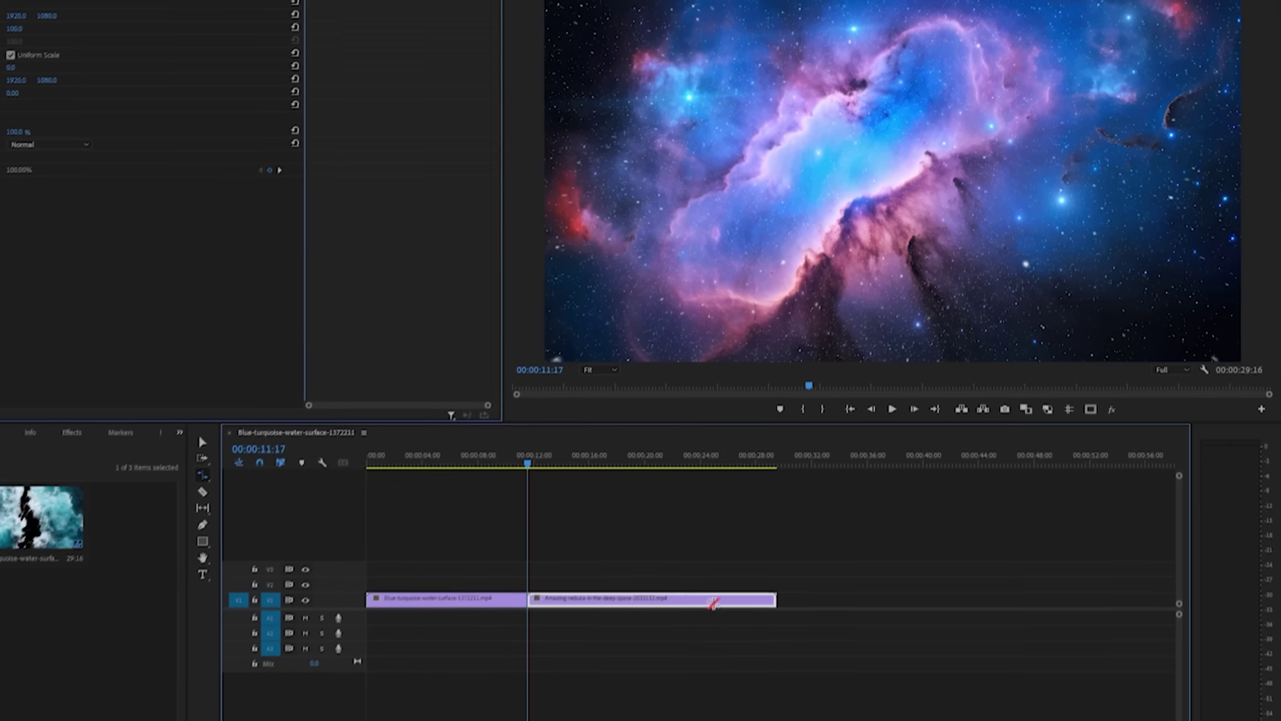
drag(719, 494, 518, 501)
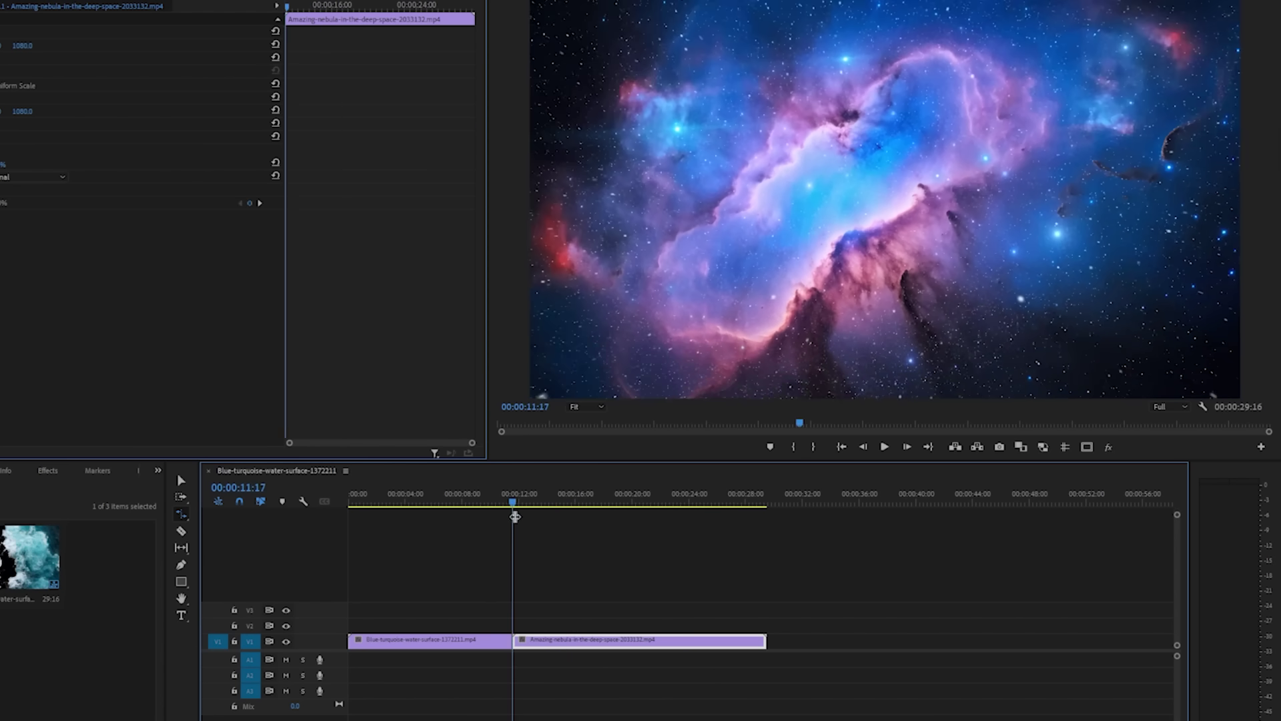
key(space)
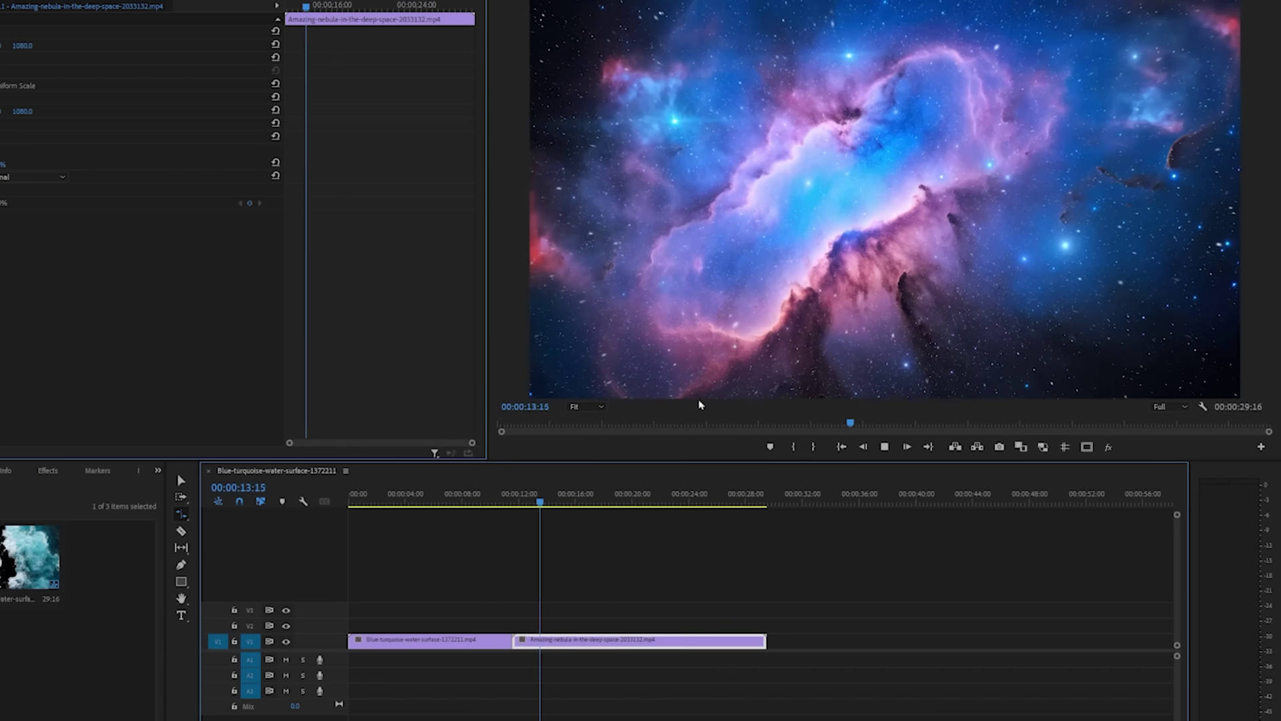
key(space)
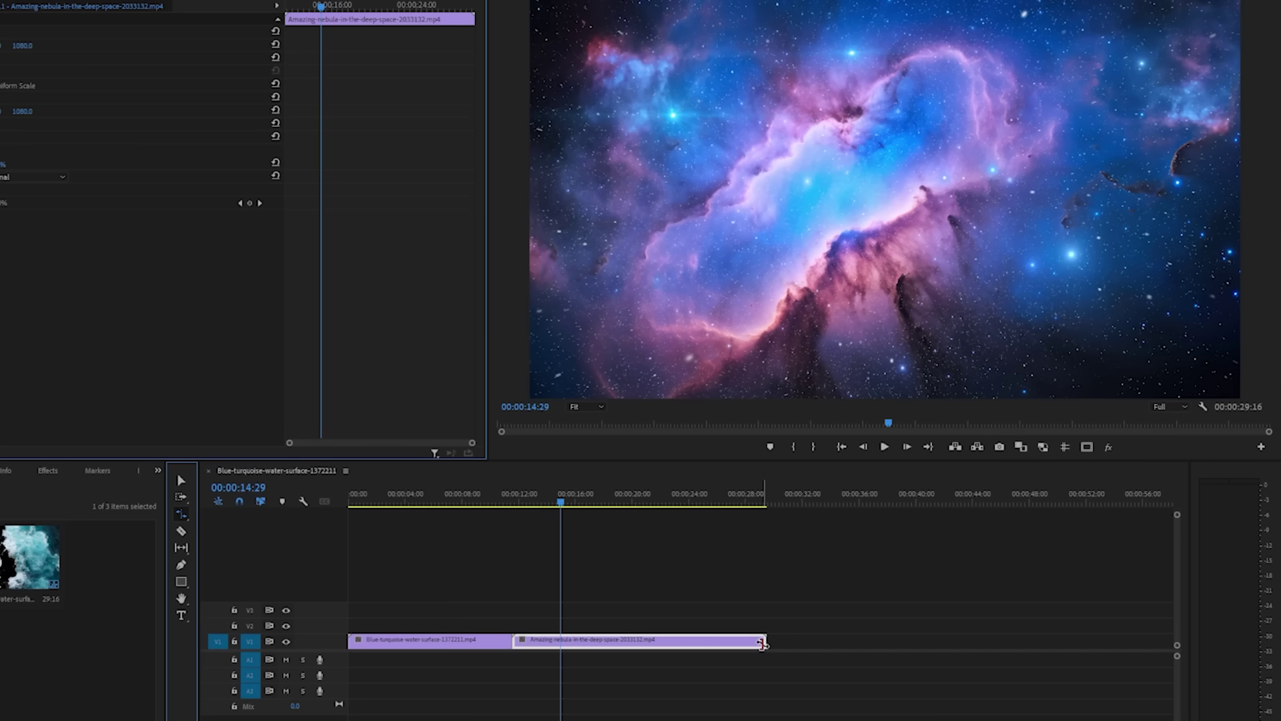
drag(766, 641, 560, 642)
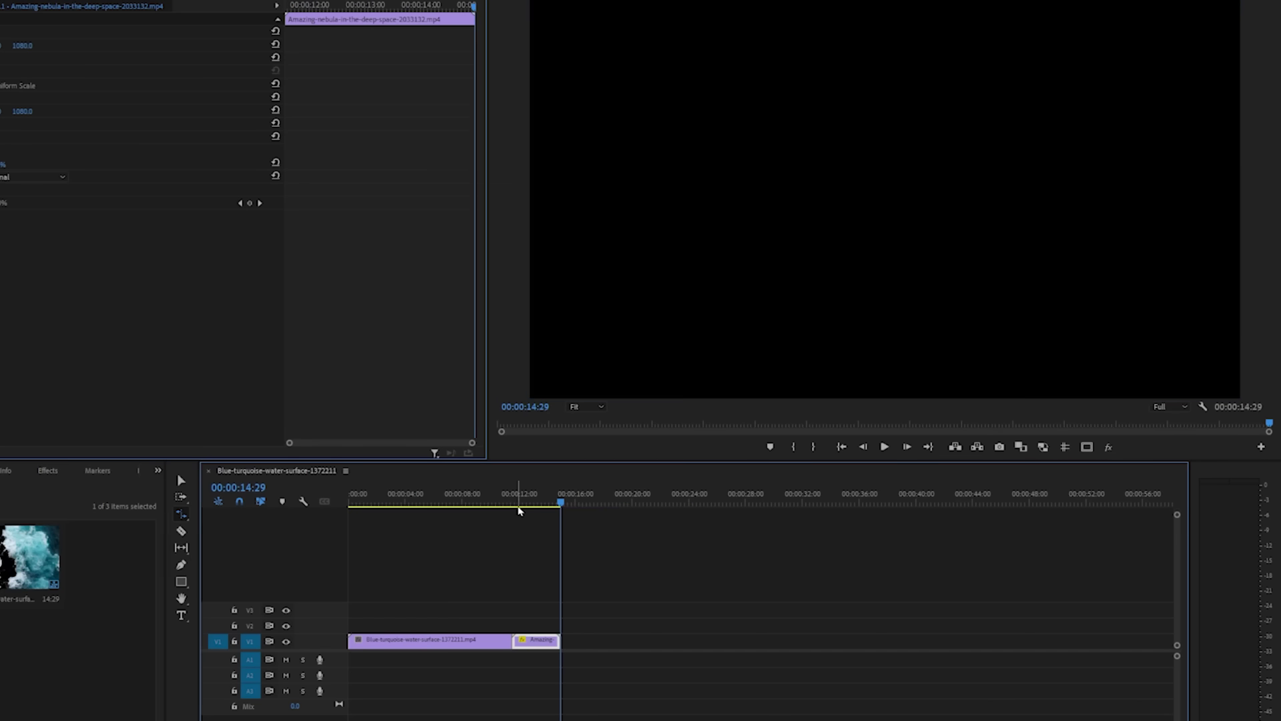
Play back the sped-up nebula clip from near its start.
click(518, 507)
key(space)
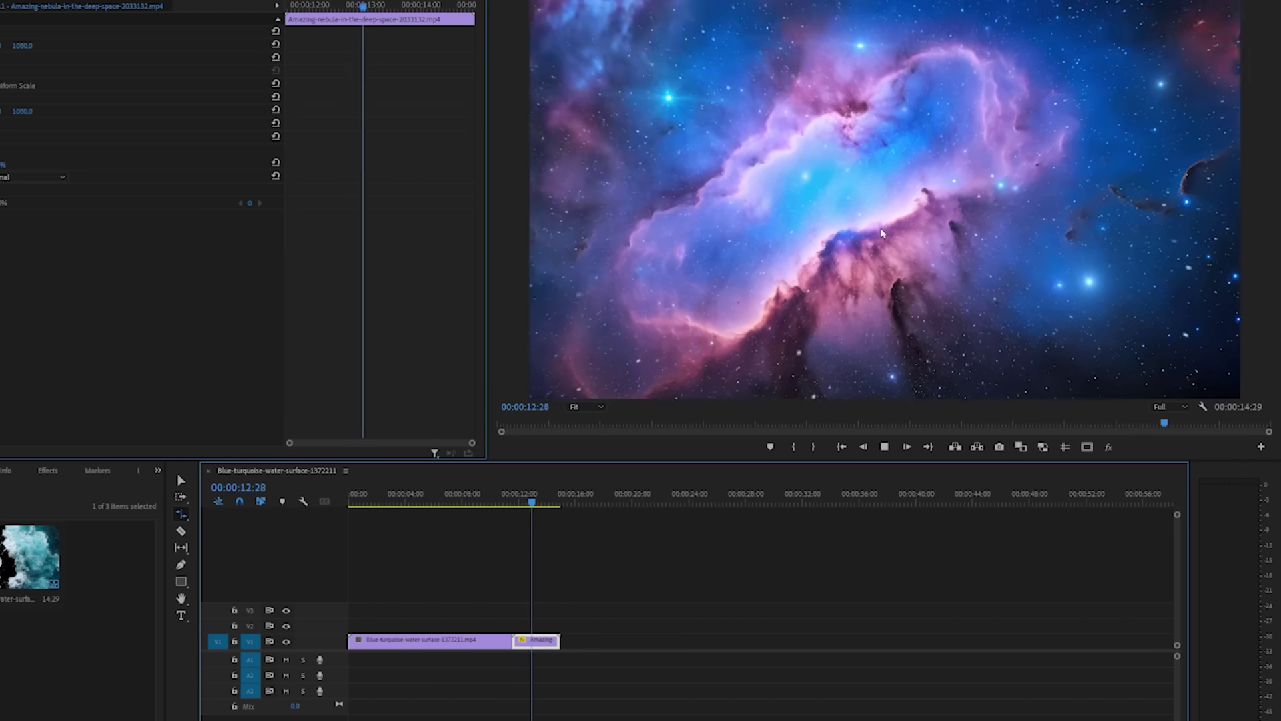
key(space)
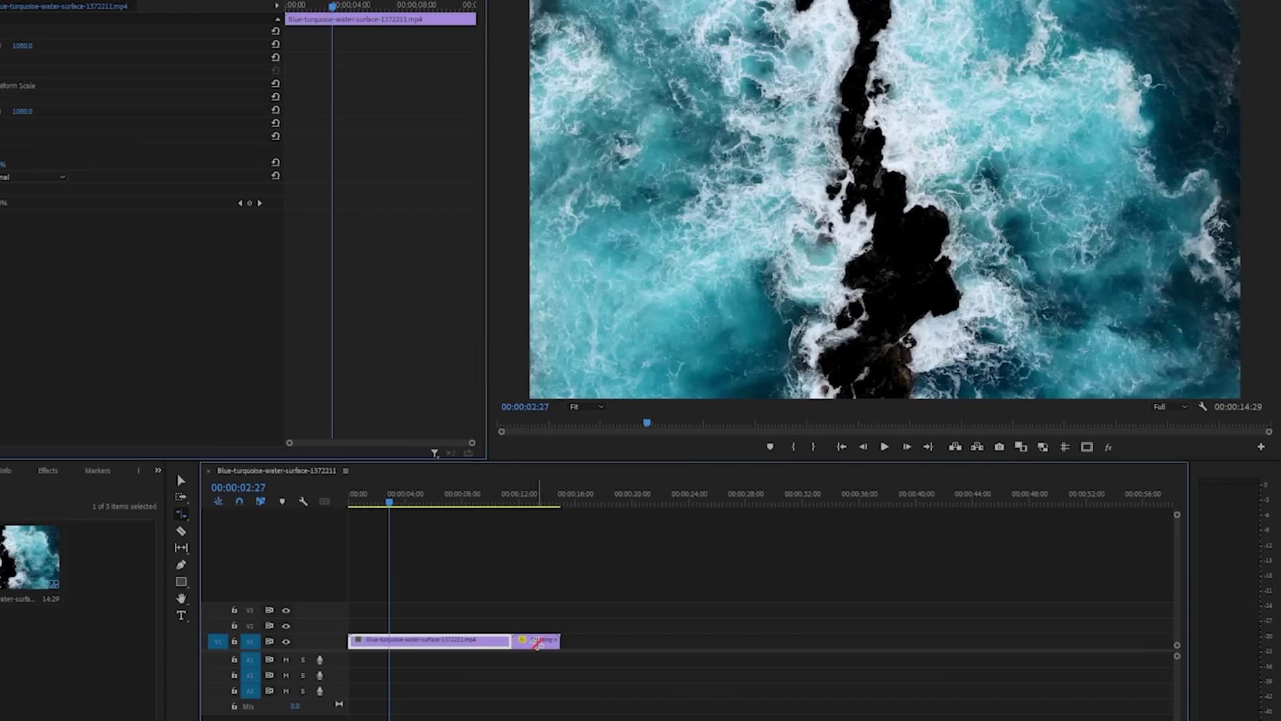
Try removing the nebula clip and rate-stretching the water clip to 00:00:44:05 to slow it down, and undo the changes.
click(538, 642)
key(Delete)
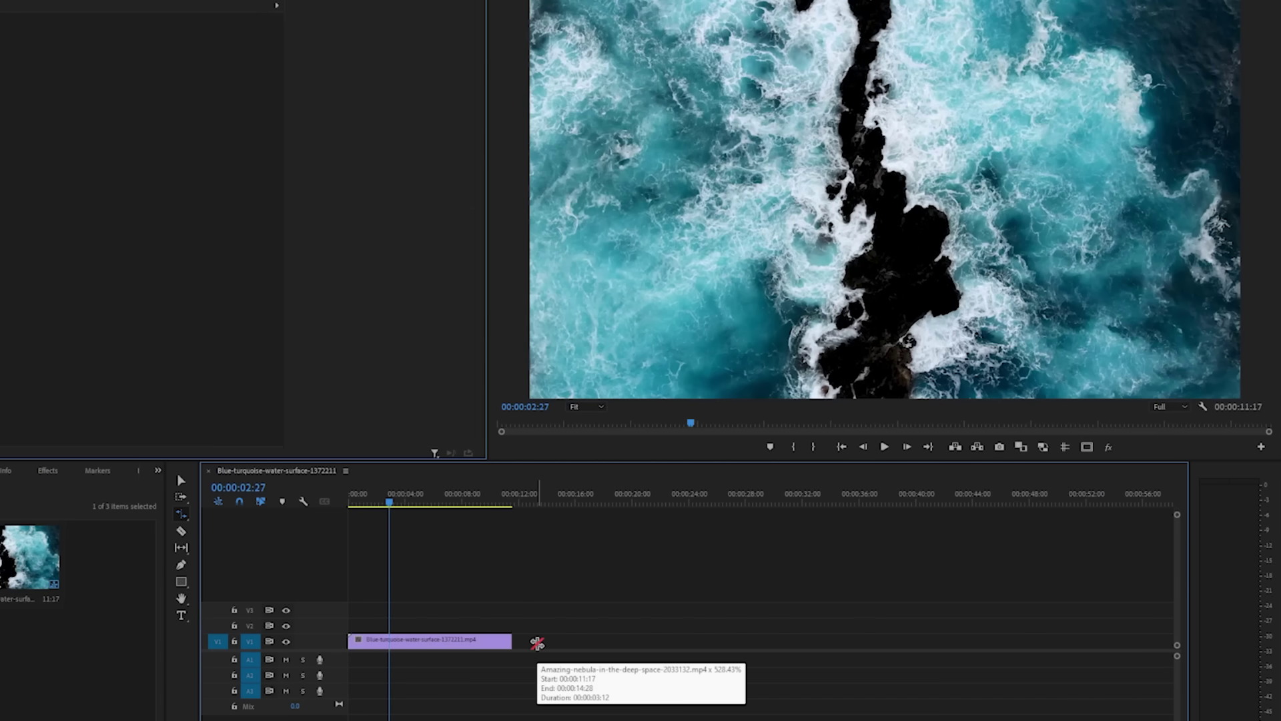
key(space)
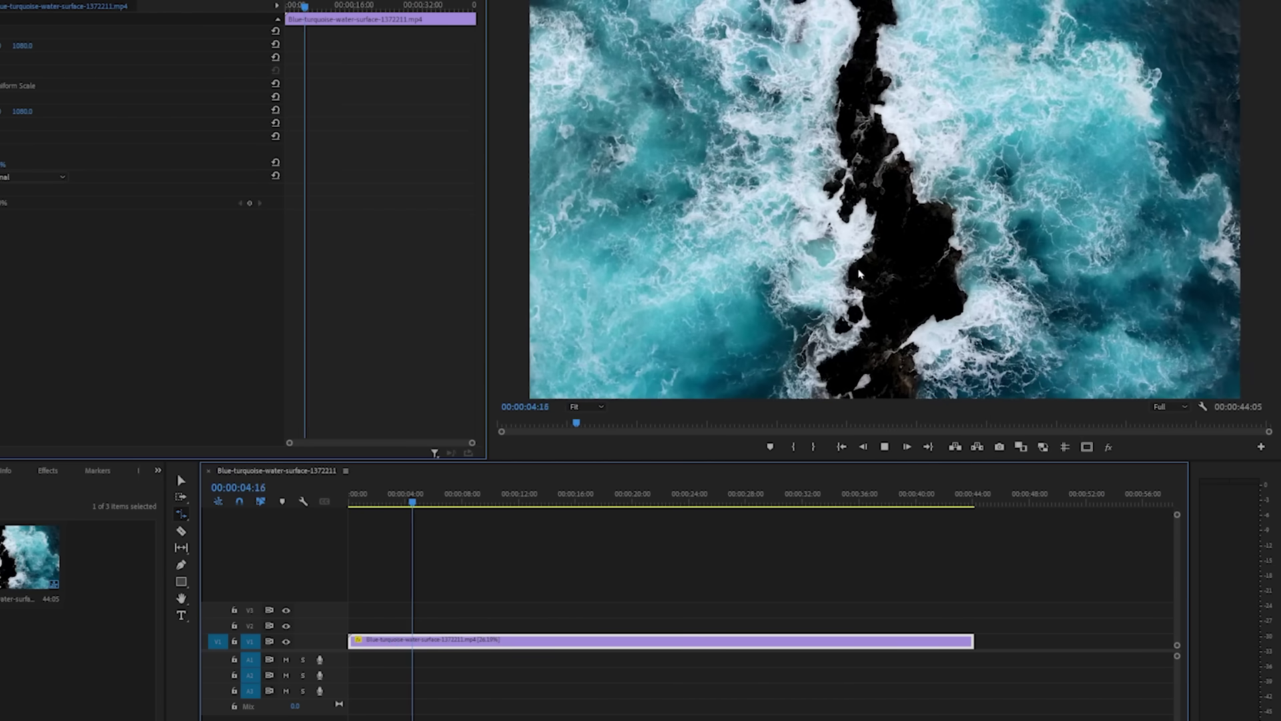
key(ctrl+z)
Move the playhead earlier within the water clip and split the clip there with the Razor tool.
click(181, 514)
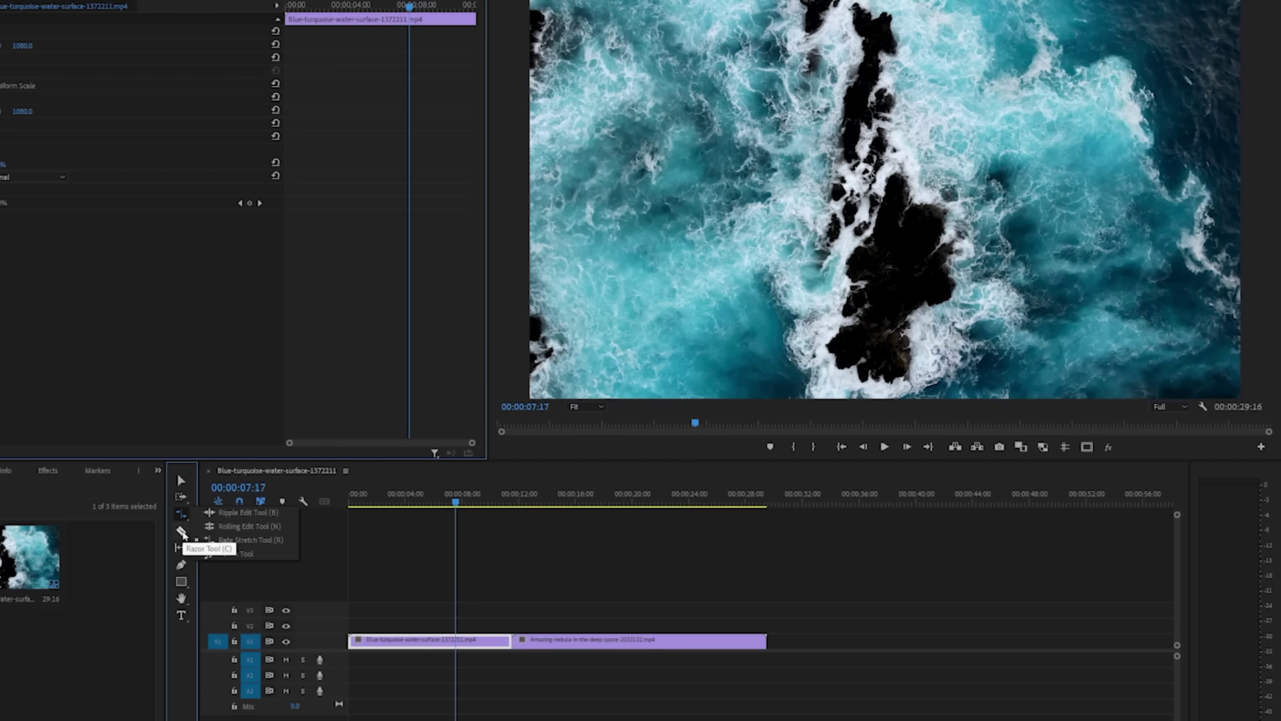
click(181, 532)
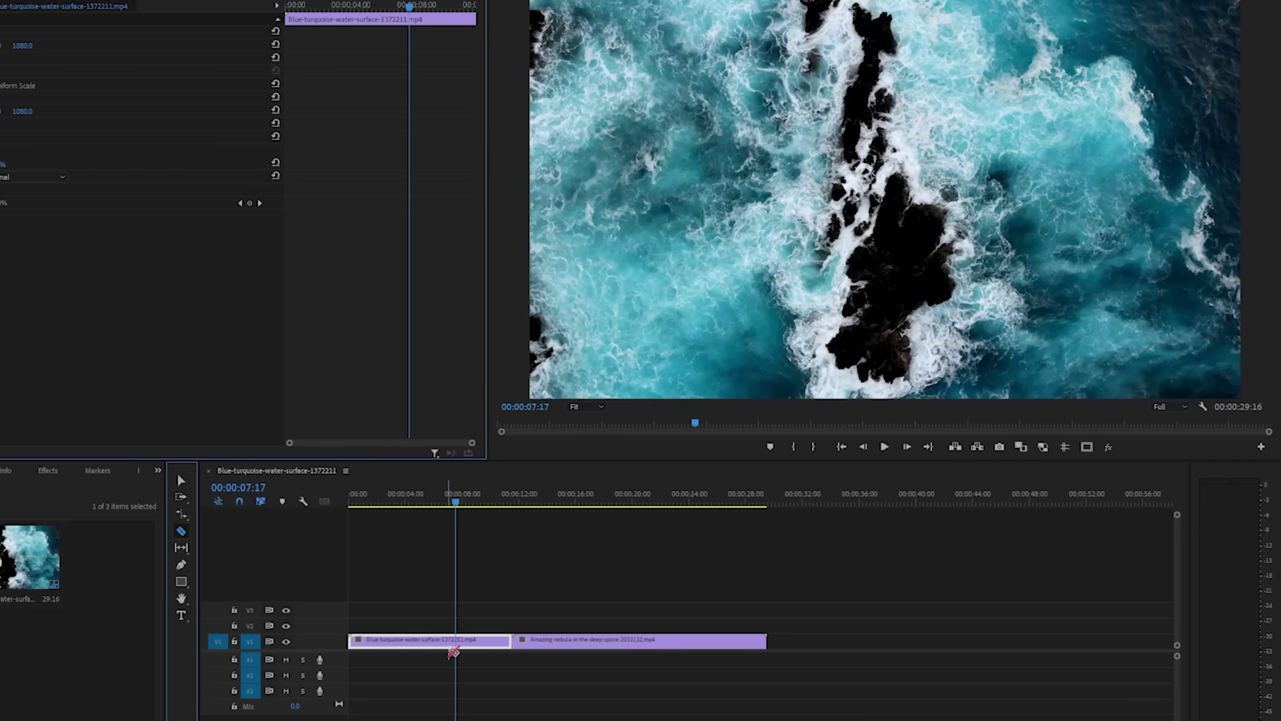
drag(455, 502, 418, 502)
click(420, 642)
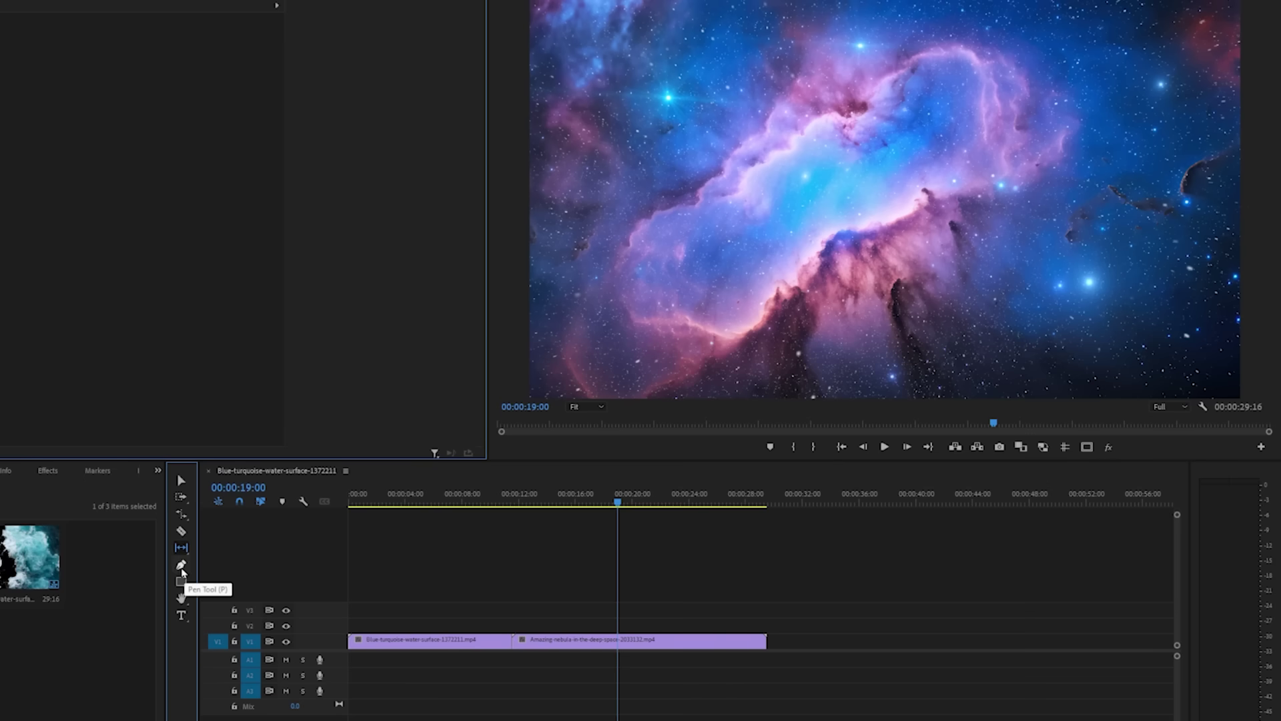
Draw a closed freeform curved shape over the nebula image at 00:00:19:00 with the Pen tool.
click(181, 565)
click(804, 228)
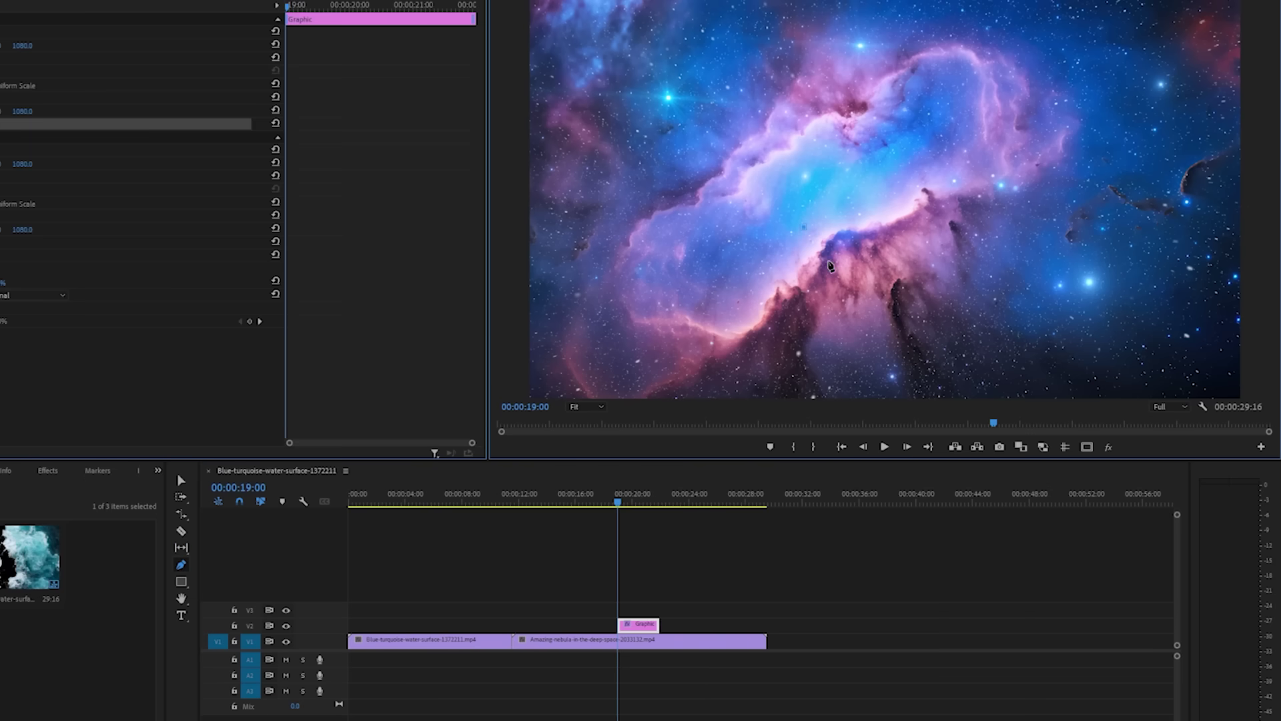
mouse_move(829, 265)
mouse_down()
mouse_move(963, 234)
mouse_move(960, 249)
mouse_up()
drag(1059, 182, 1128, 204)
drag(1066, 242, 891, 296)
click(804, 228)
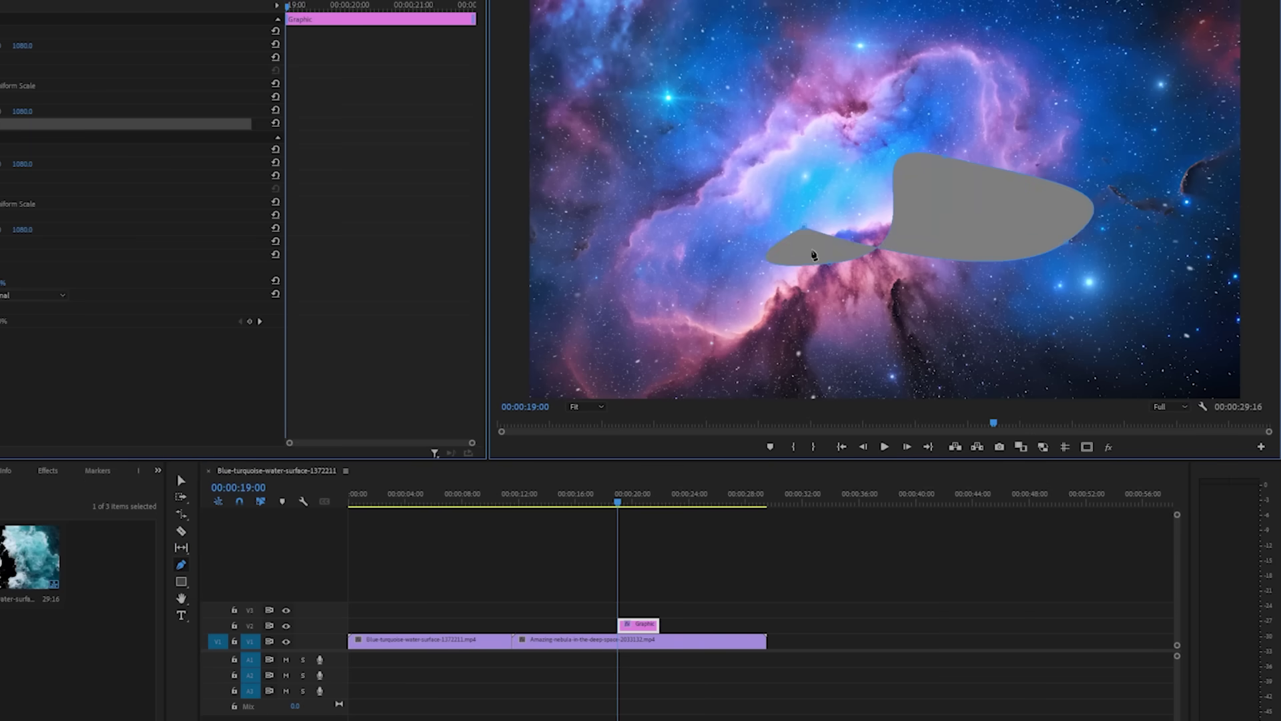
Shift the drawn shape slightly up and left in the frame, and delete its graphic clip from track V2.
click(181, 479)
drag(994, 217, 961, 203)
click(648, 585)
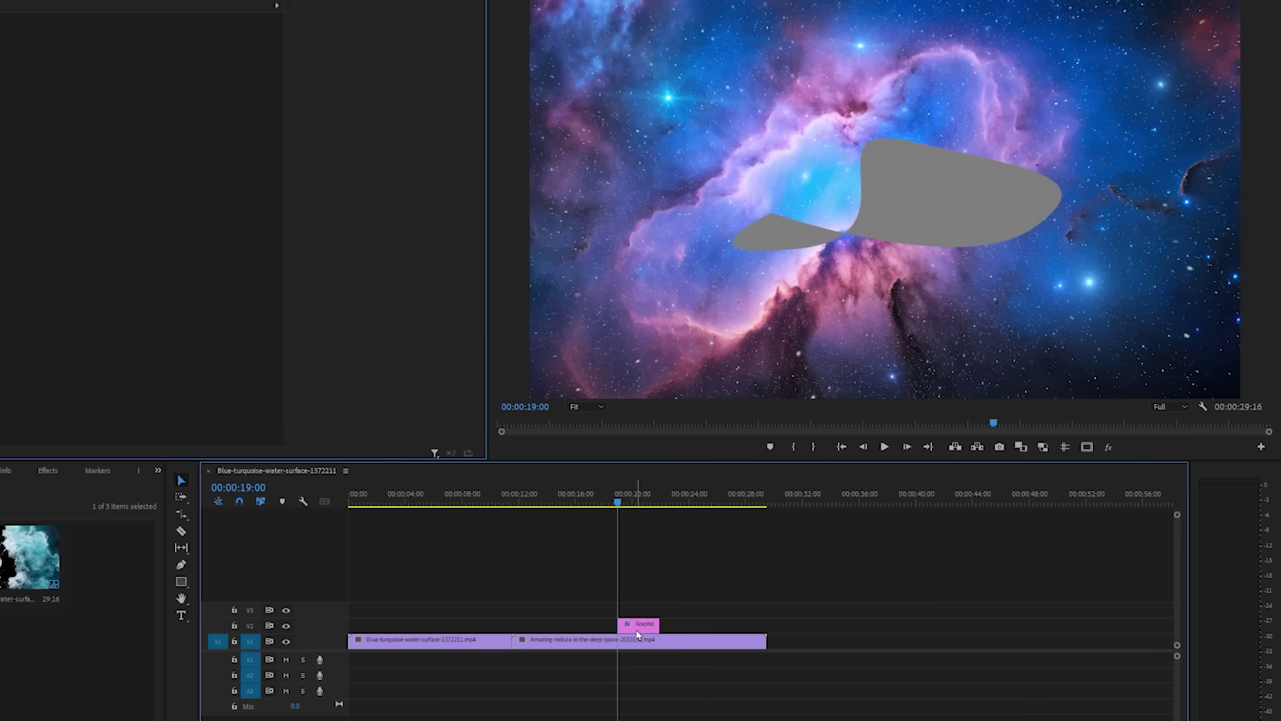
click(638, 626)
key(Delete)
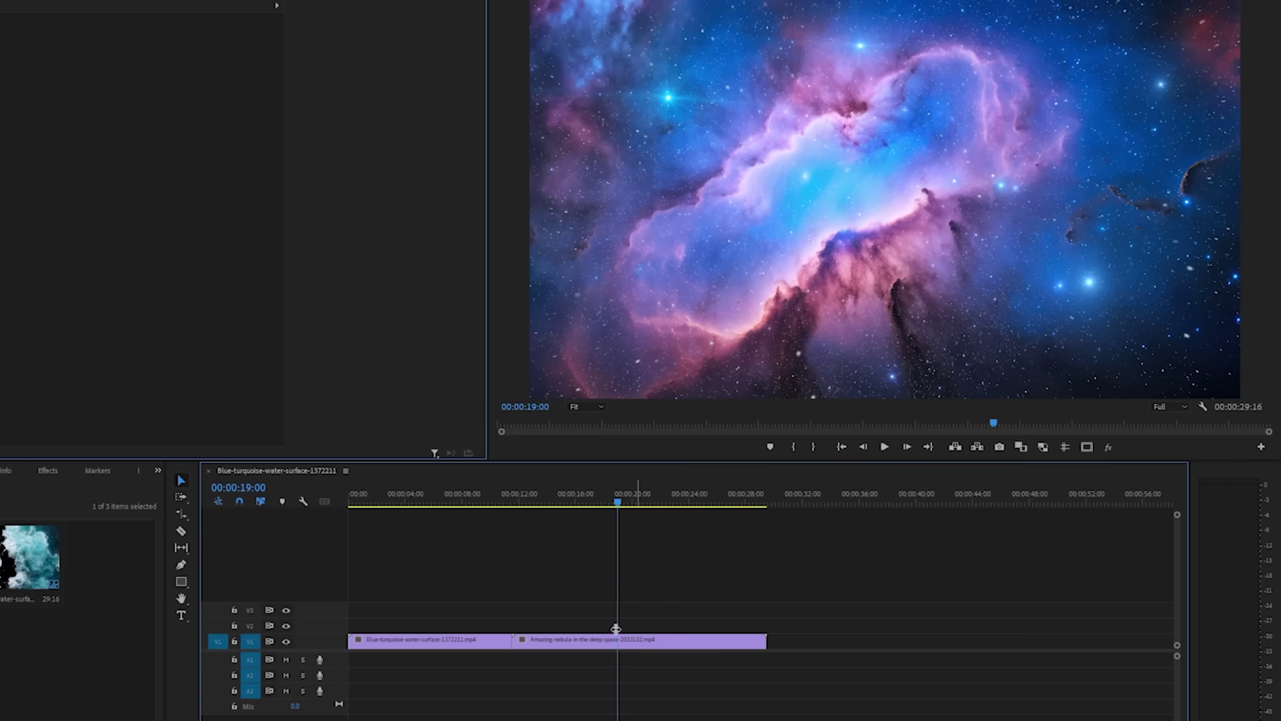
Add the text "galaxy" over the nebula clip at 00:00:19:00 and move it toward the centre of the frame.
click(180, 615)
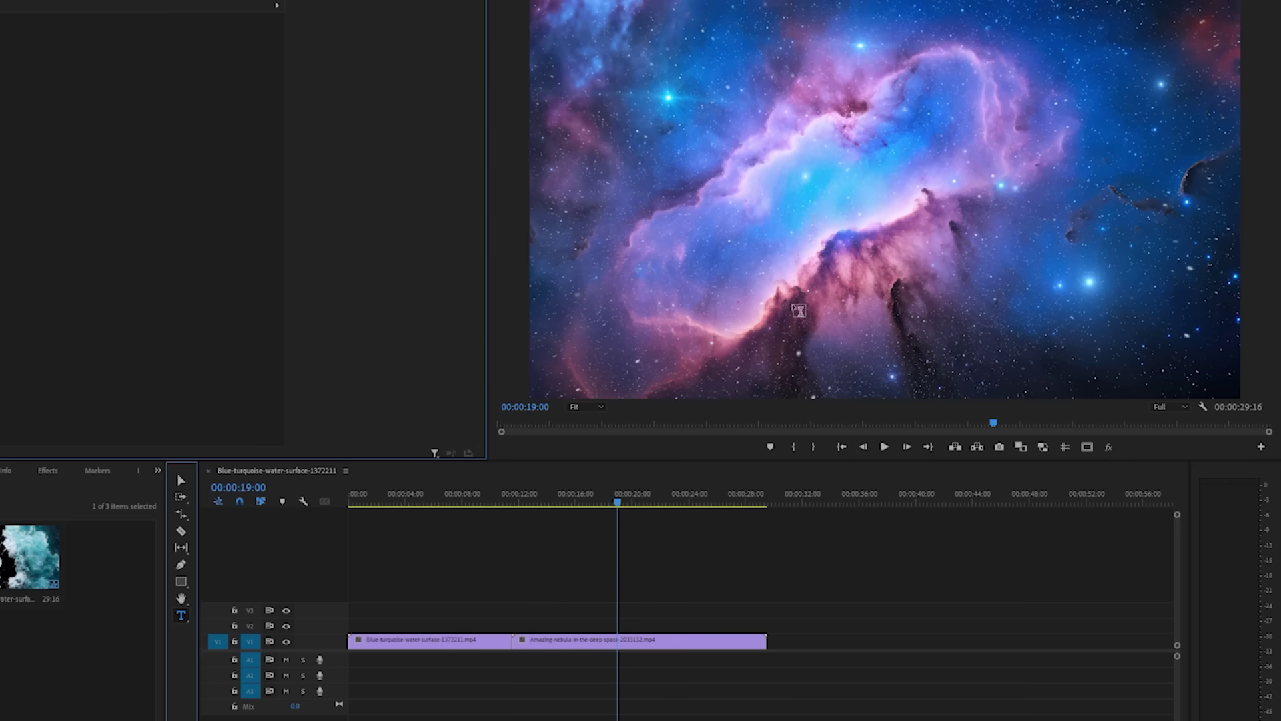
click(775, 215)
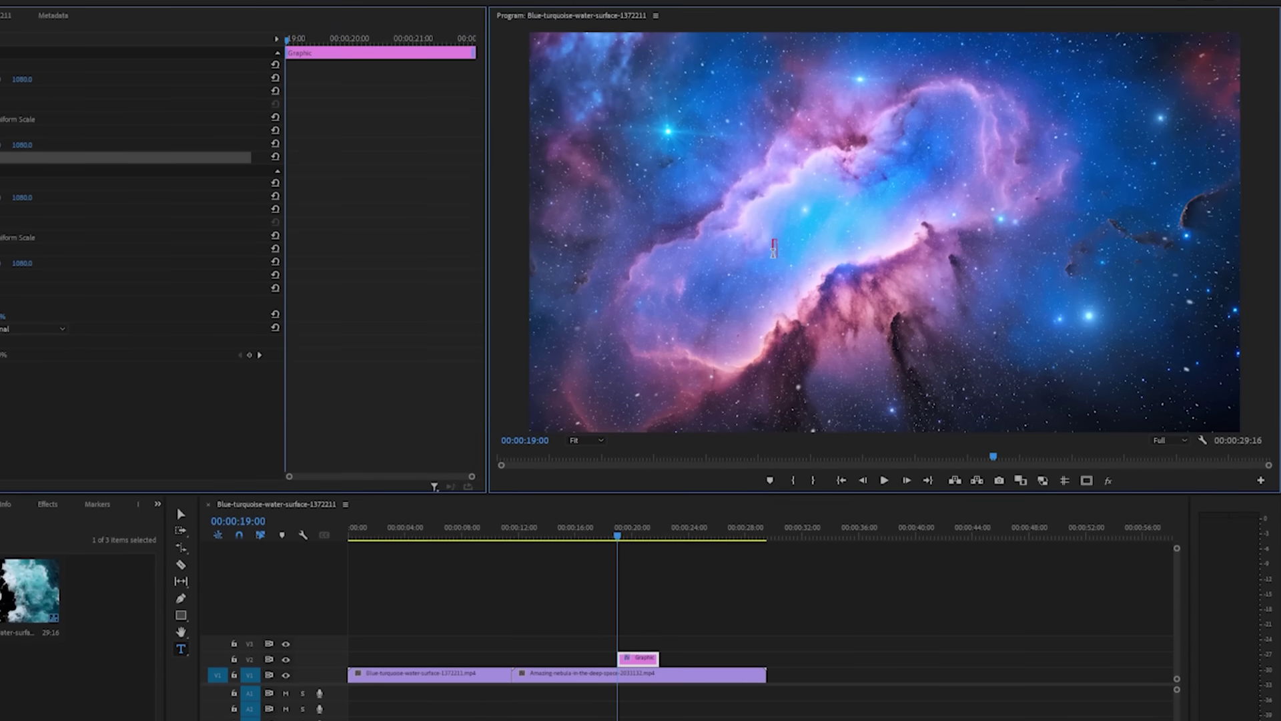
text(galaxy)
key(Escape)
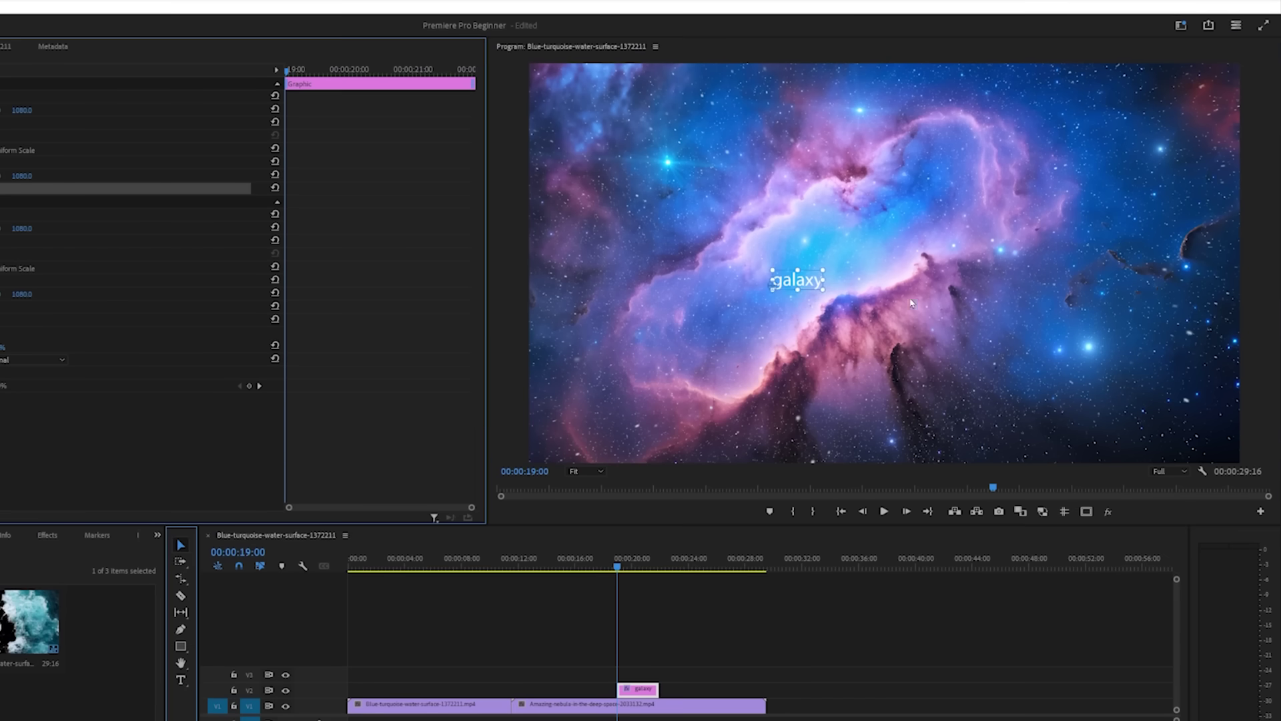
drag(813, 284, 894, 269)
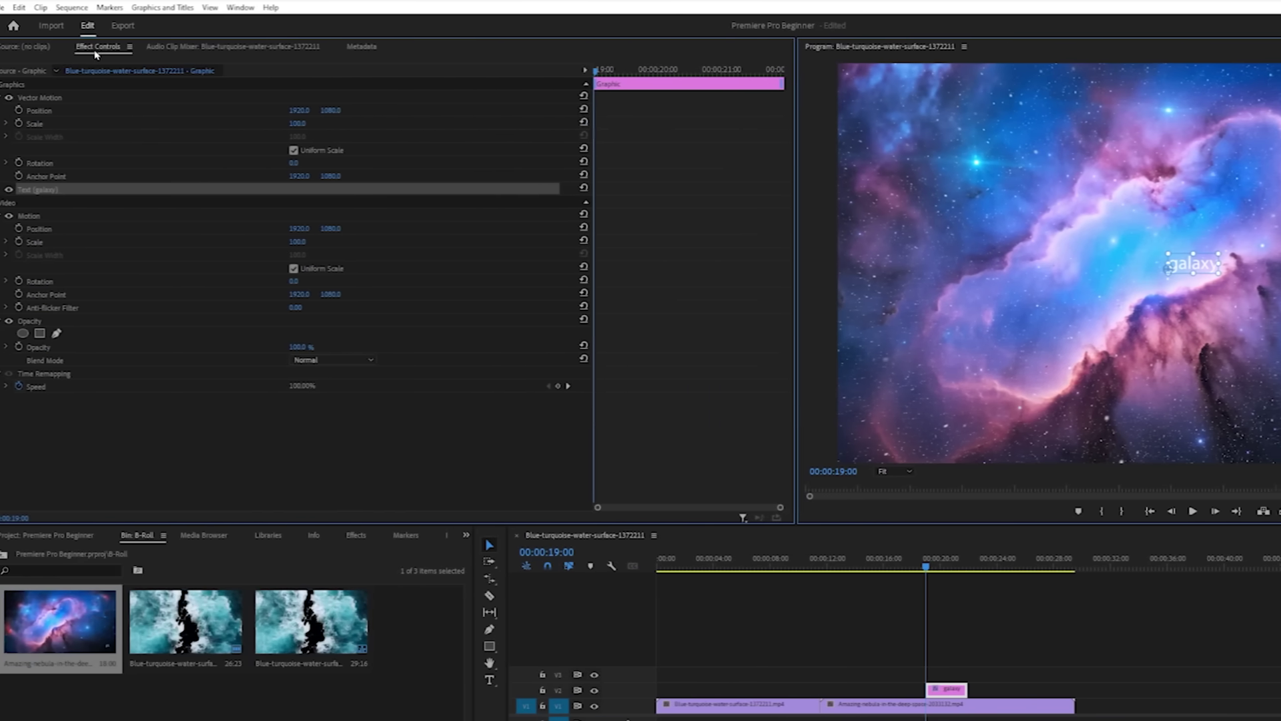
Change the font of the galaxy text to TT Commons in its source text settings.
click(0, 193)
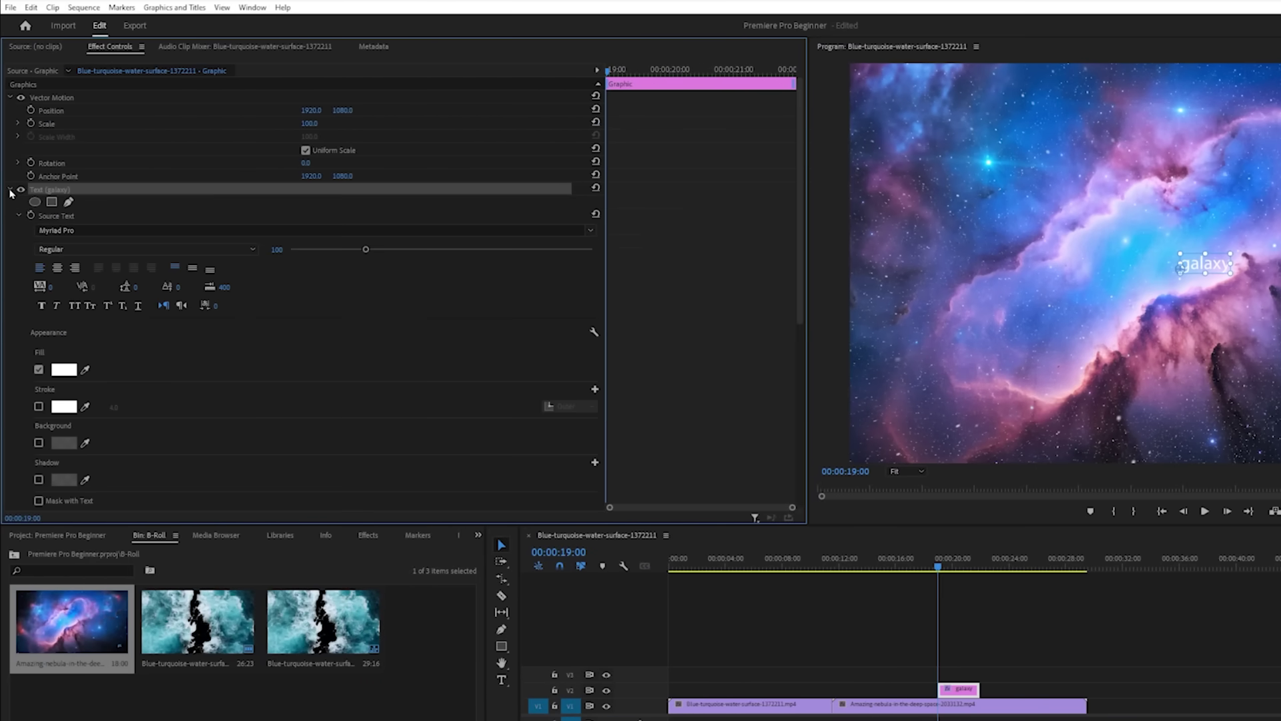
click(97, 230)
text(tt c)
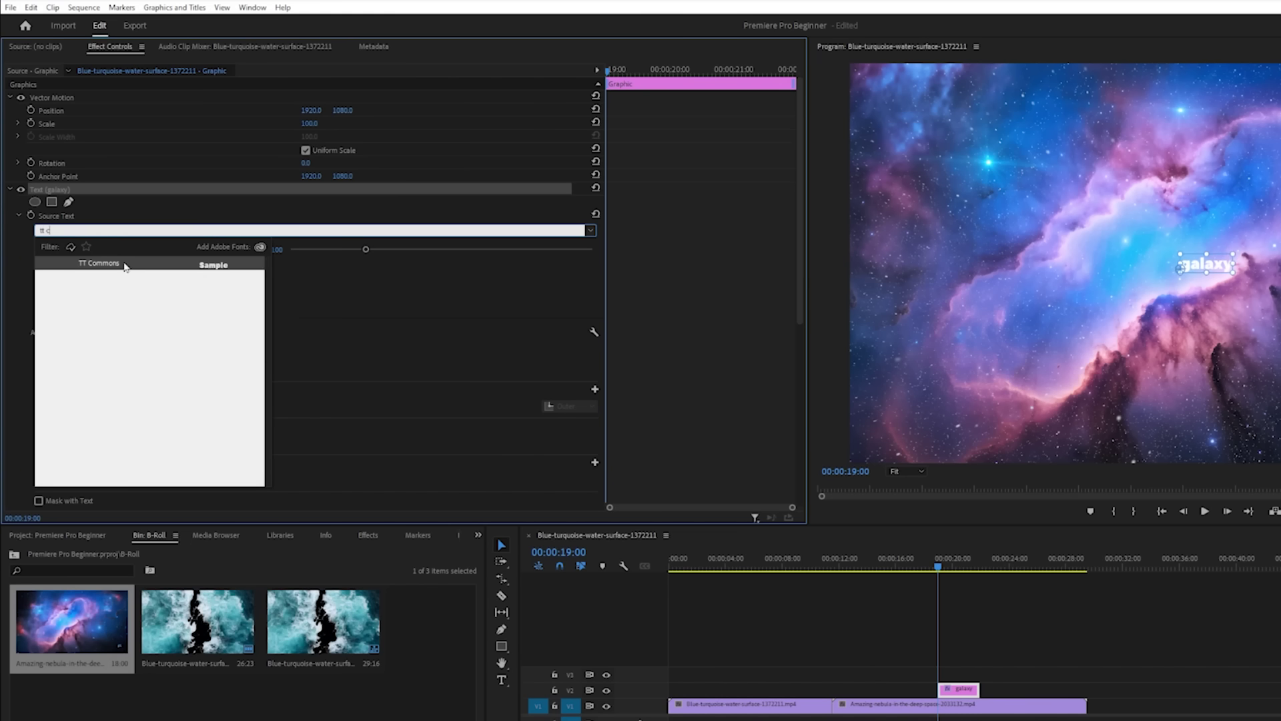
click(124, 265)
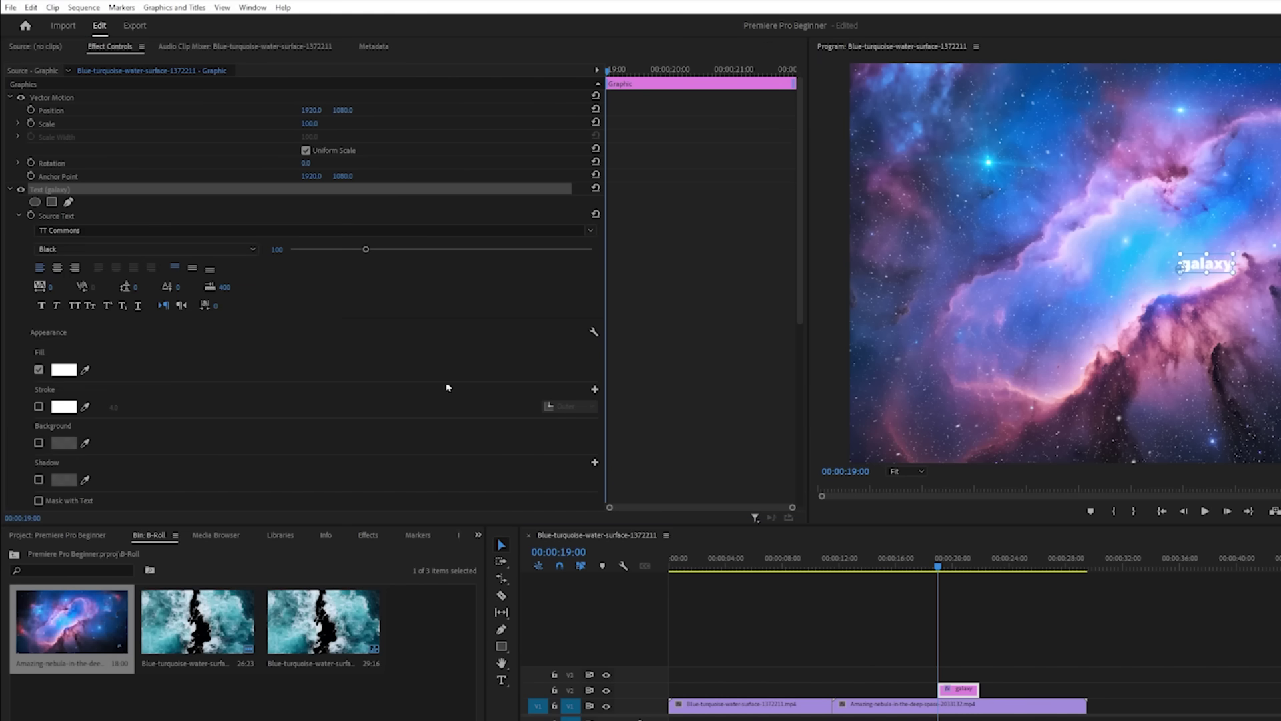
Set the galaxy text's font size to 400 and reposition the enlarged text at the centre of the frame.
click(275, 249)
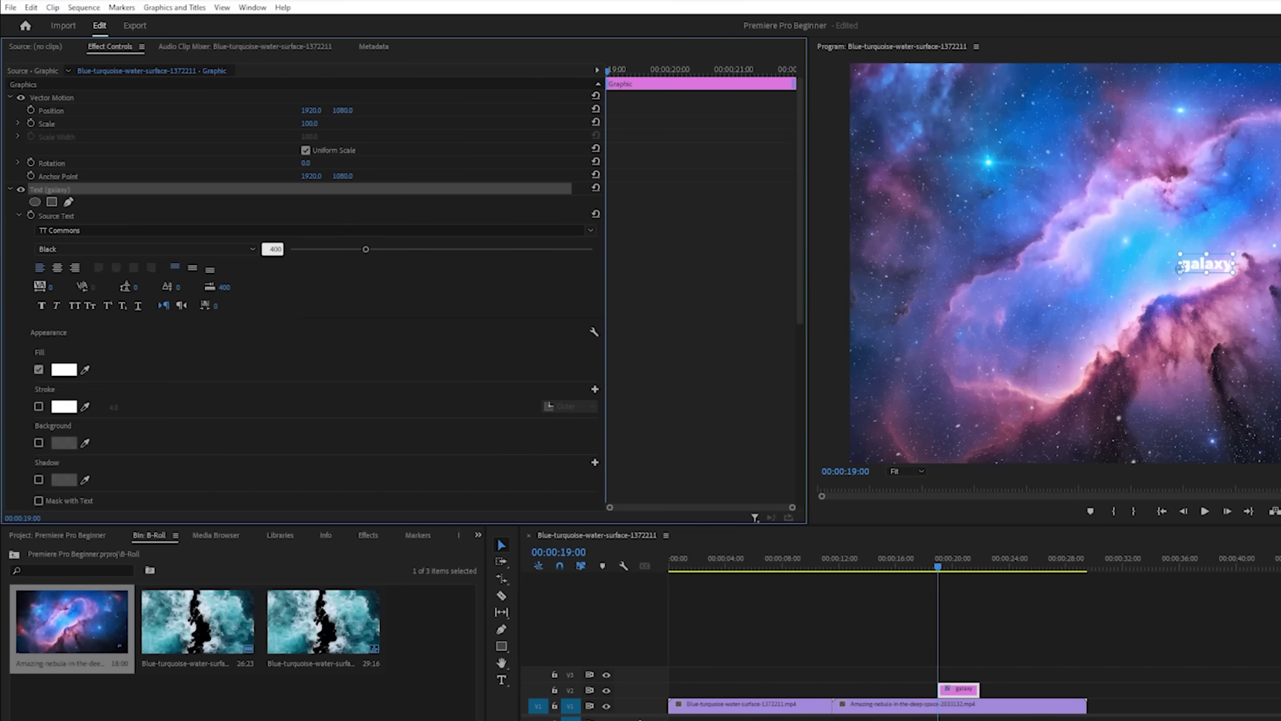
text(400)
key(Return)
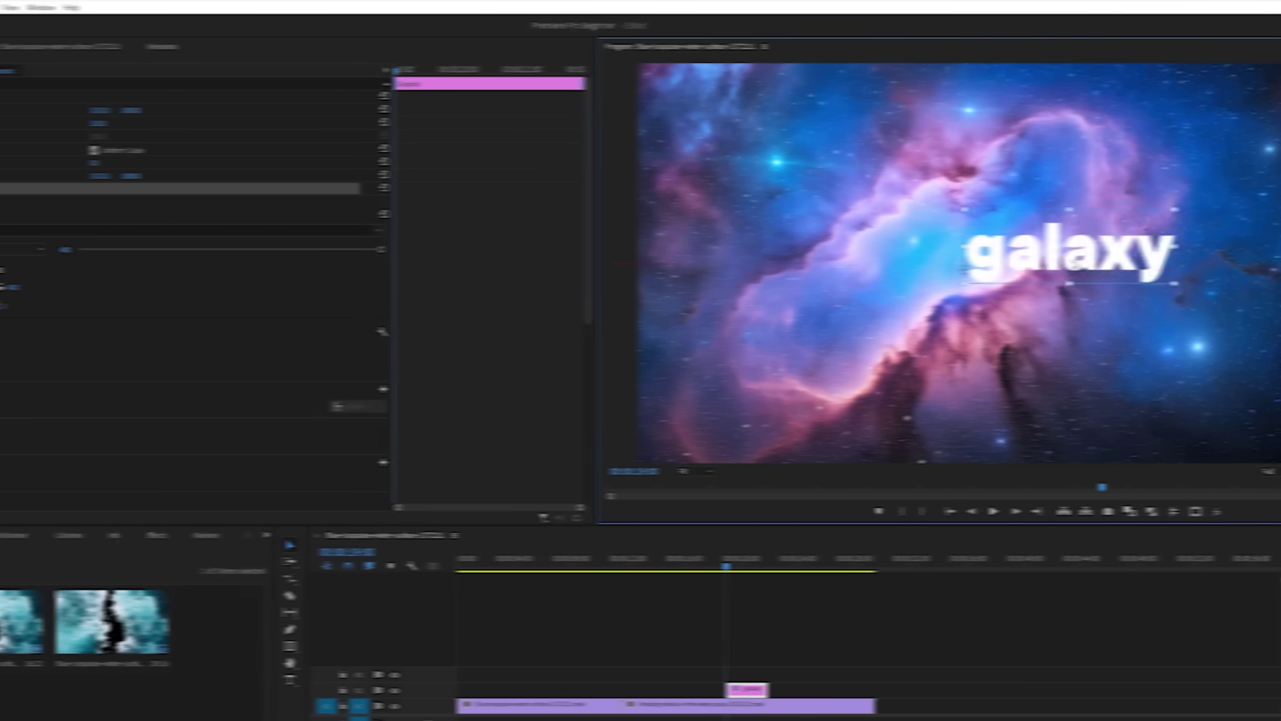
drag(1276, 248, 1196, 266)
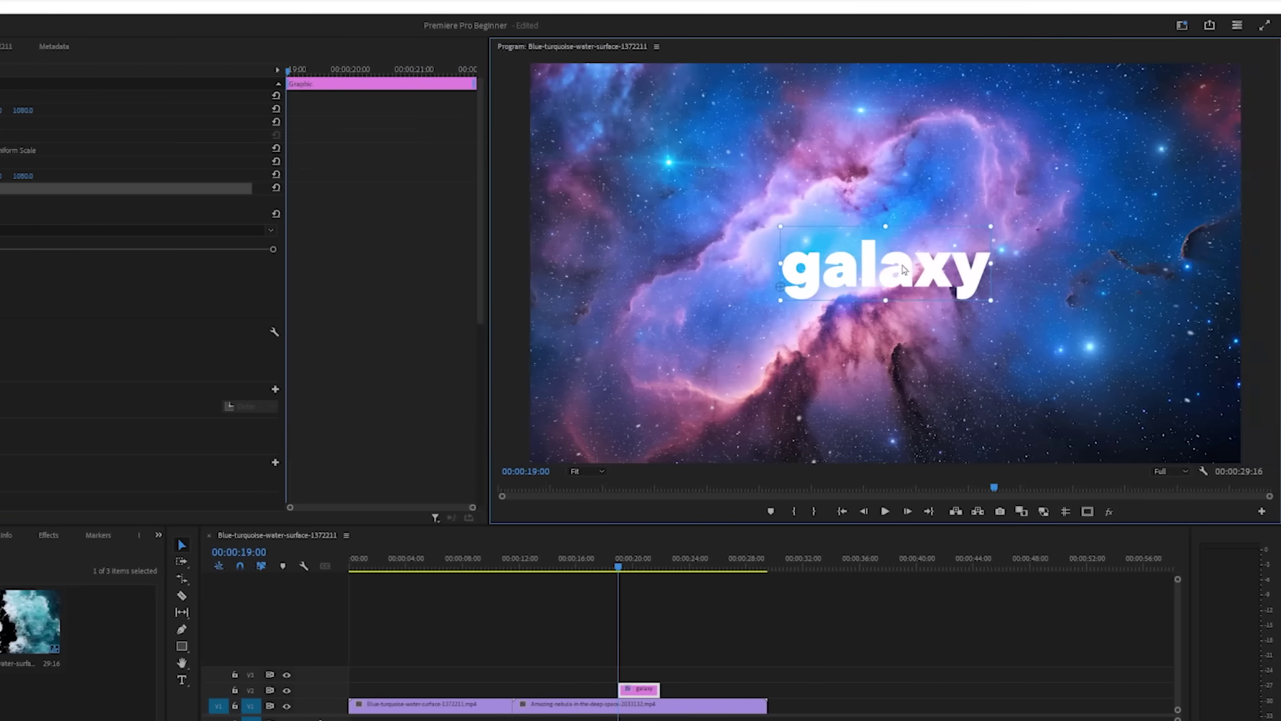
mouse_move(903, 276)
mouse_down()
mouse_move(891, 277)
mouse_move(902, 276)
mouse_up()
Enable a stroke on the galaxy text, colour it bright purple, and turn on the text's shadow.
scroll(100, 347, down, 3)
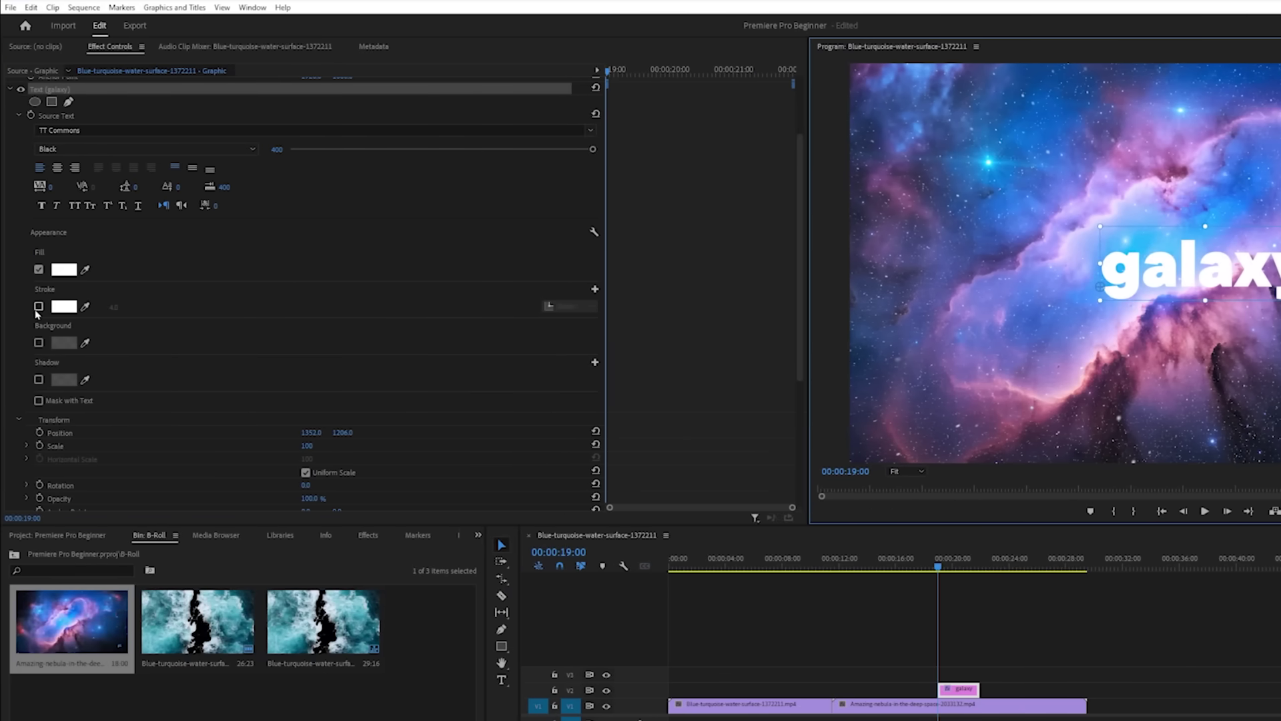
click(38, 306)
click(64, 306)
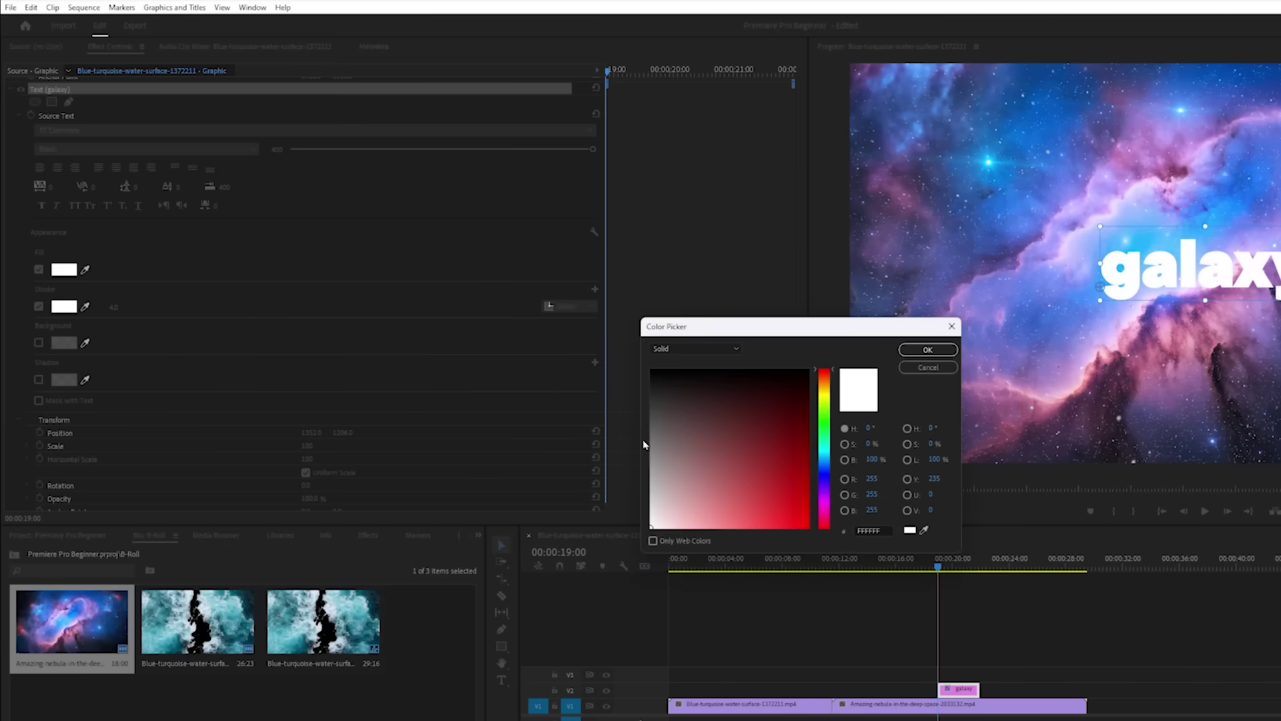
click(825, 485)
click(805, 379)
click(928, 349)
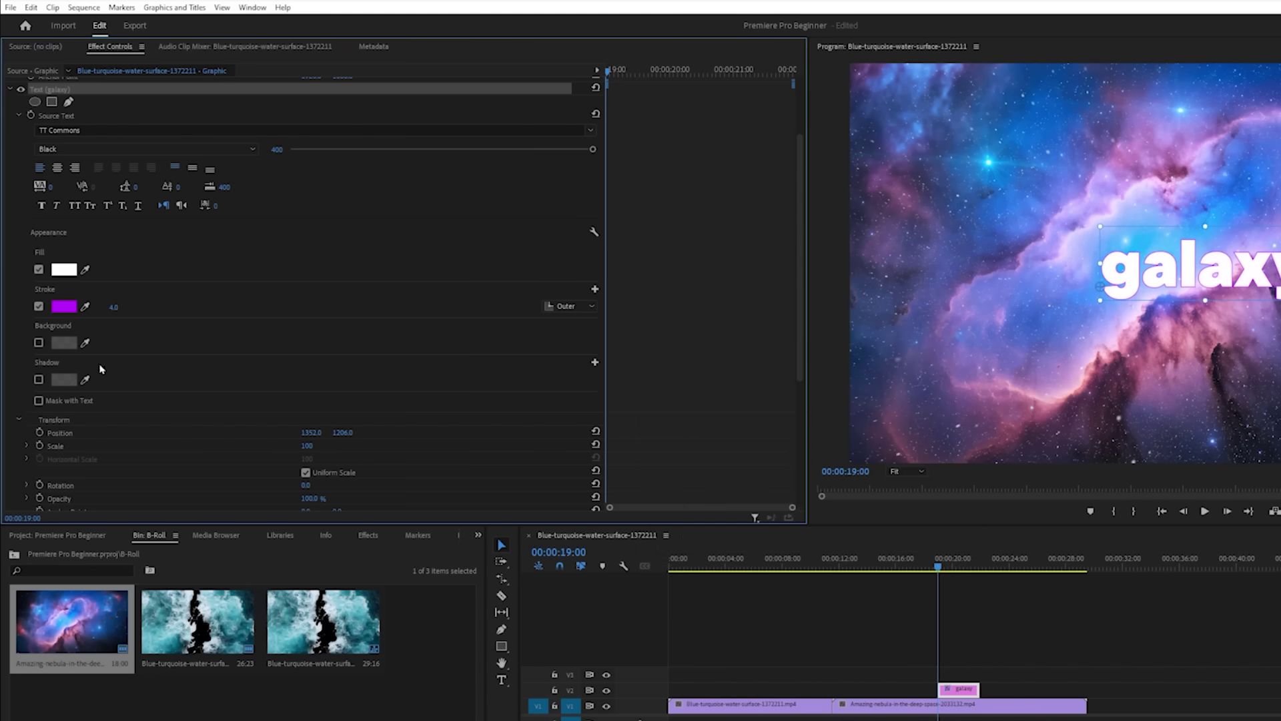
click(39, 380)
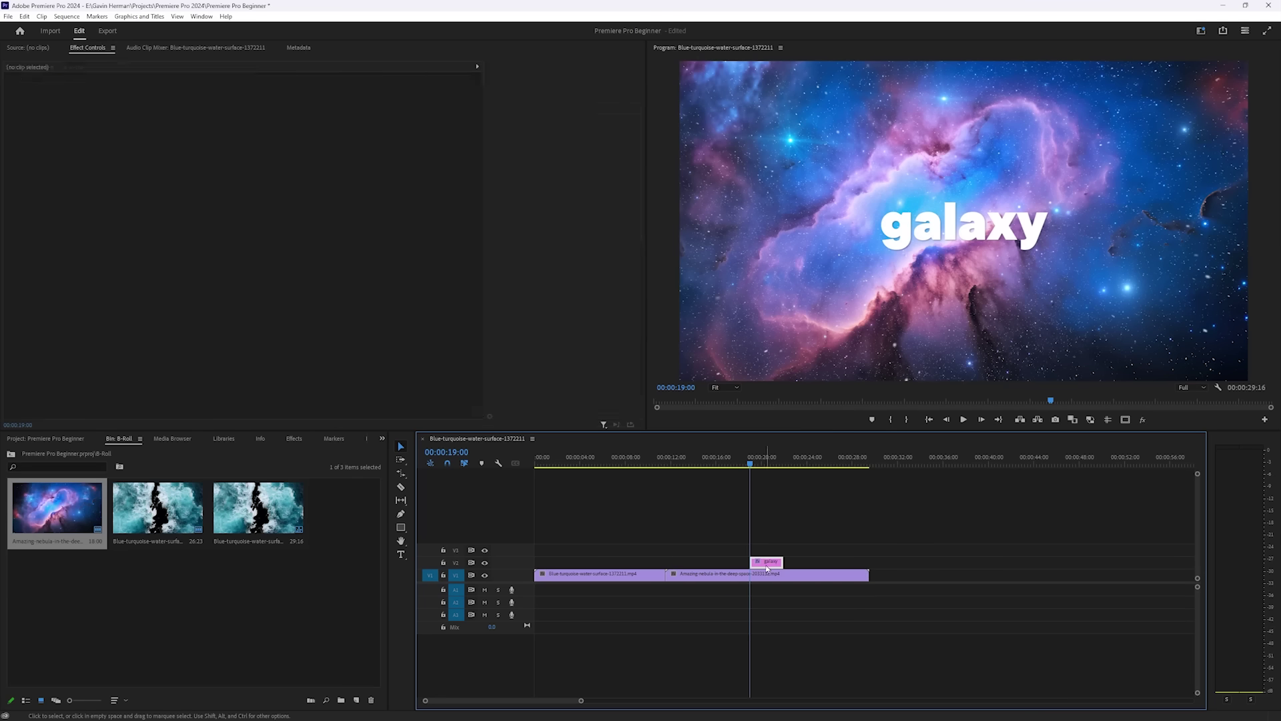
Apply the Cross Dissolve video transition from the Dissolve group to the start of the galaxy text clip on V2.
click(767, 566)
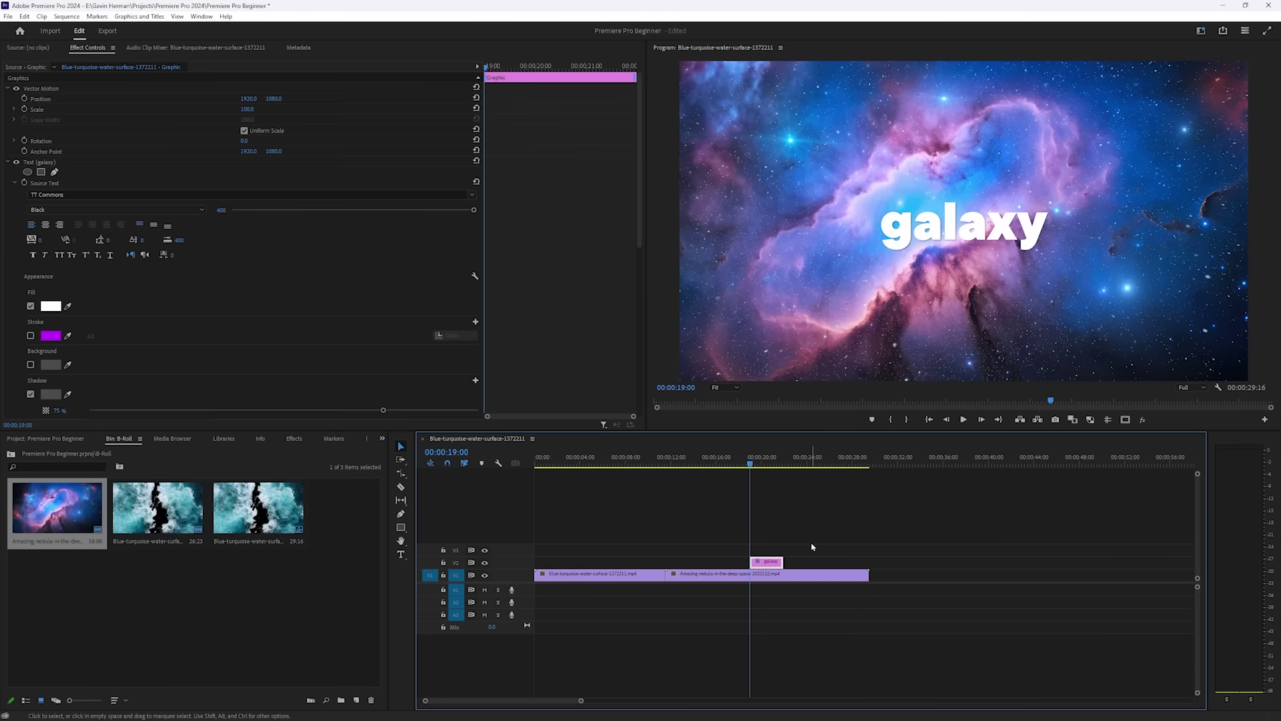
click(265, 618)
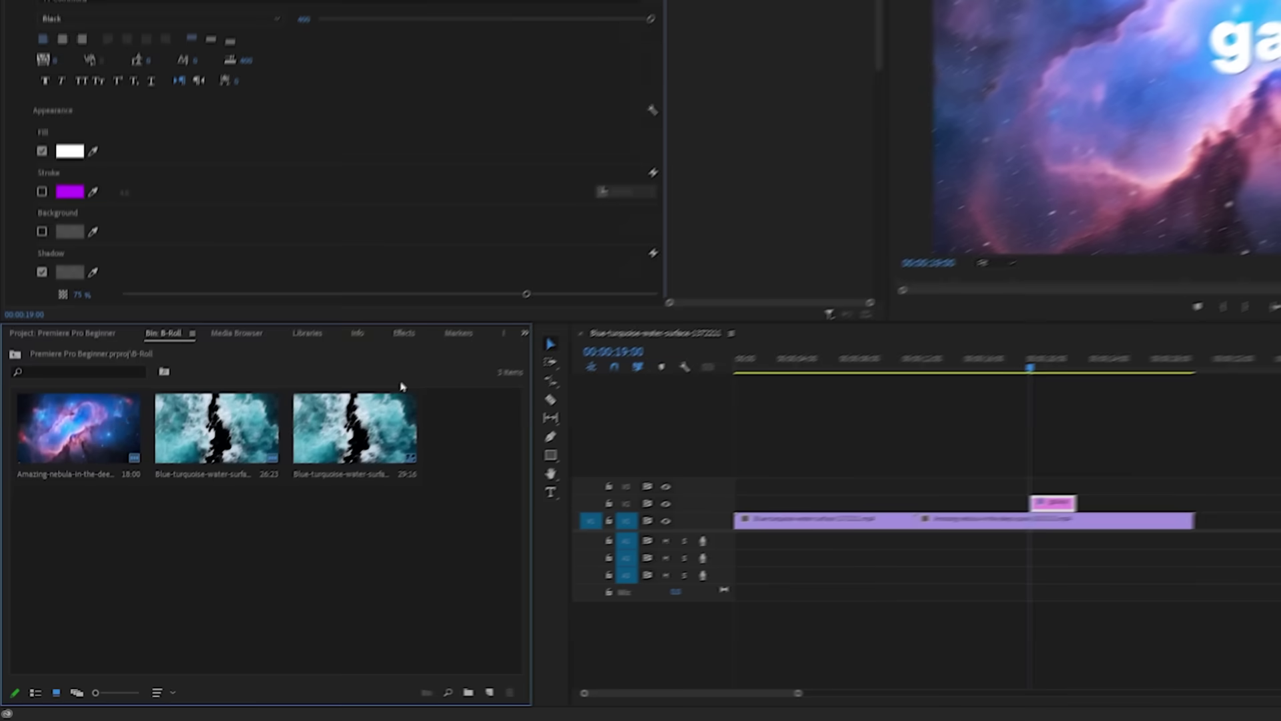
click(428, 313)
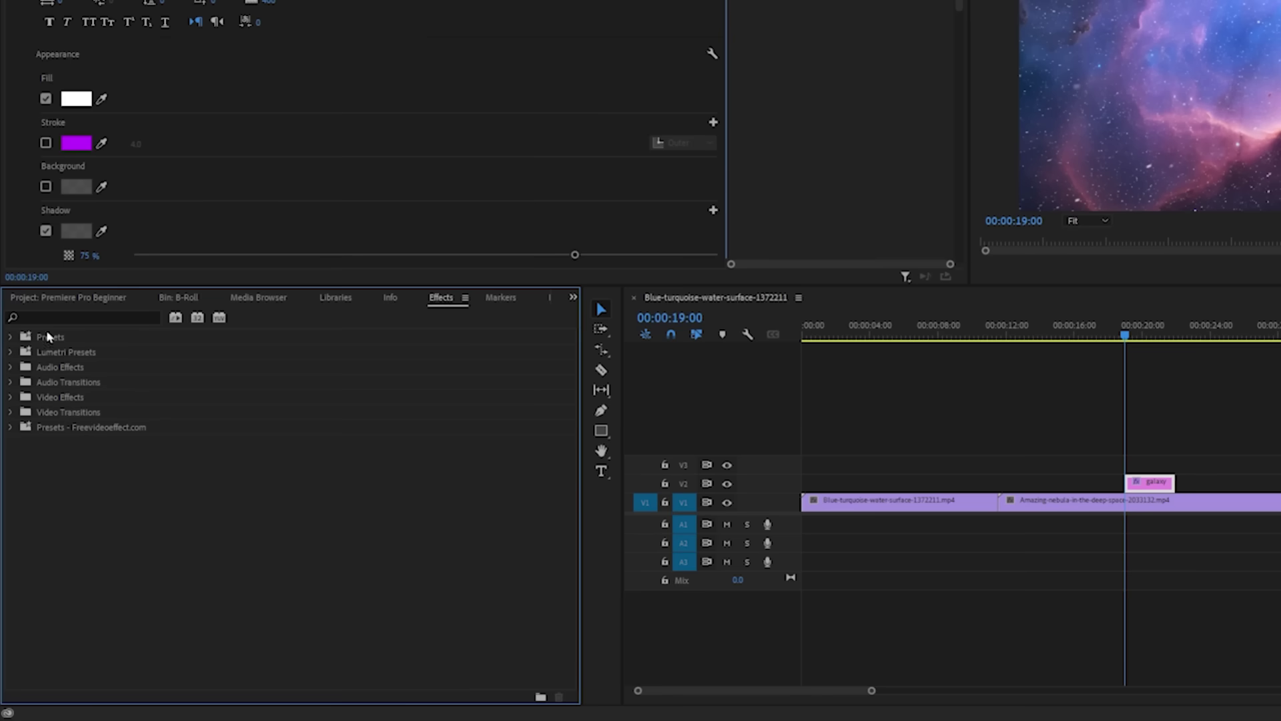
click(10, 412)
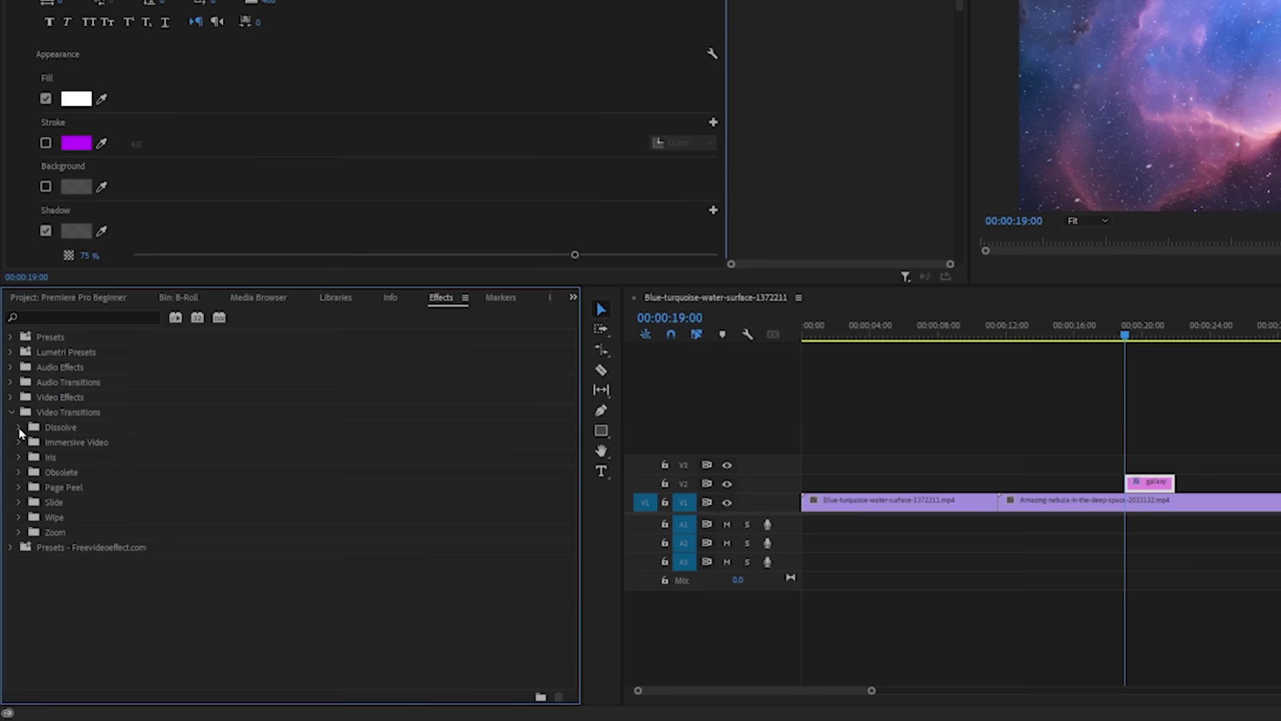
click(19, 428)
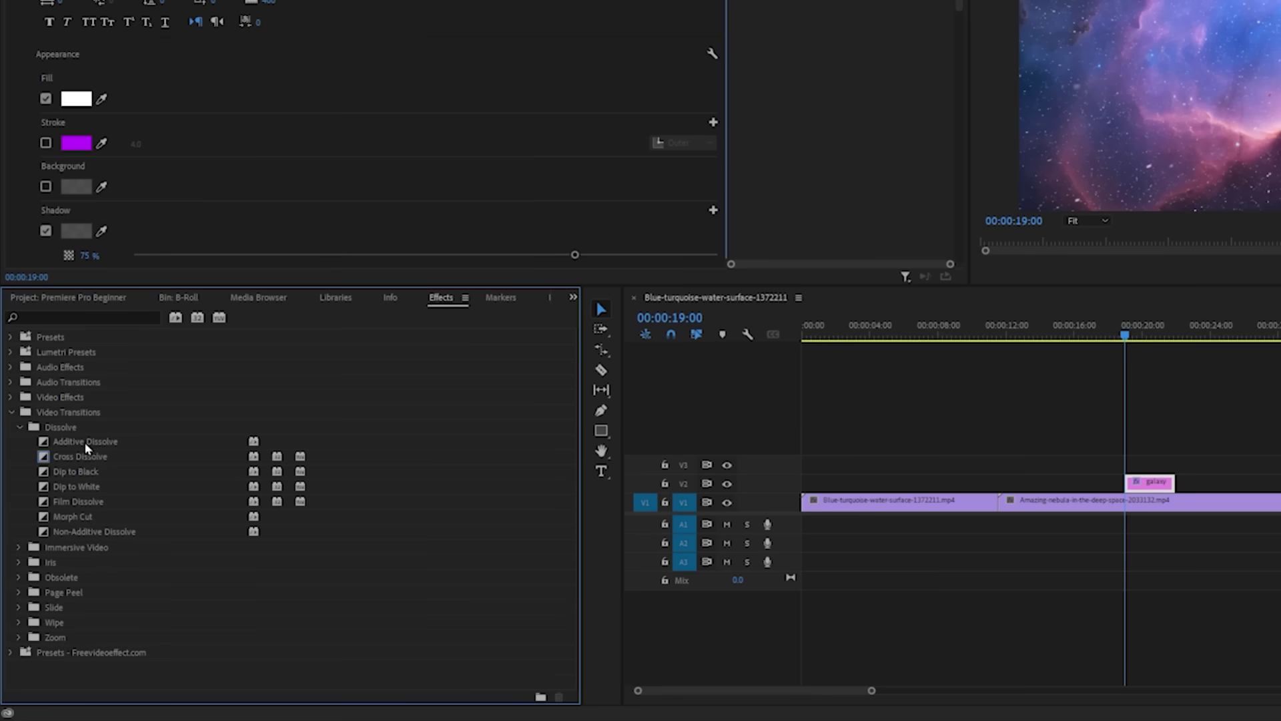
drag(86, 458, 1132, 484)
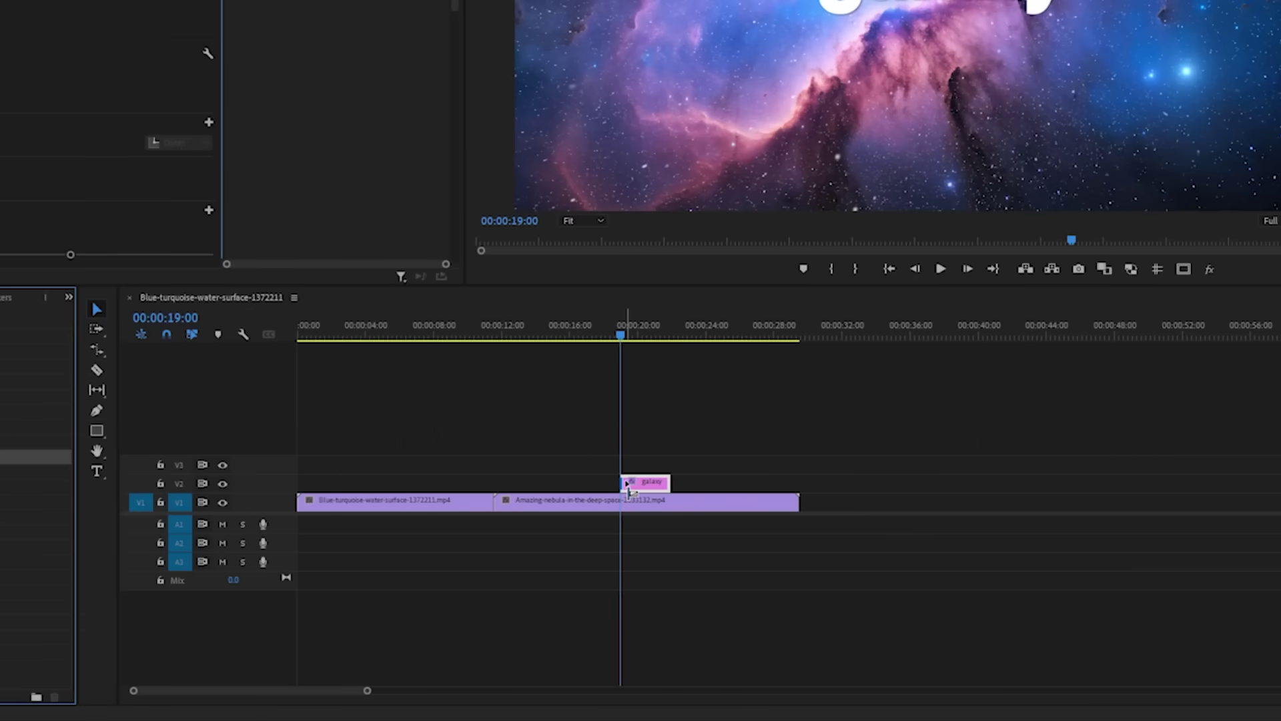
Set the Cross Dissolve on the galaxy text clip to about one second long and play back the fade-in.
key(equal)
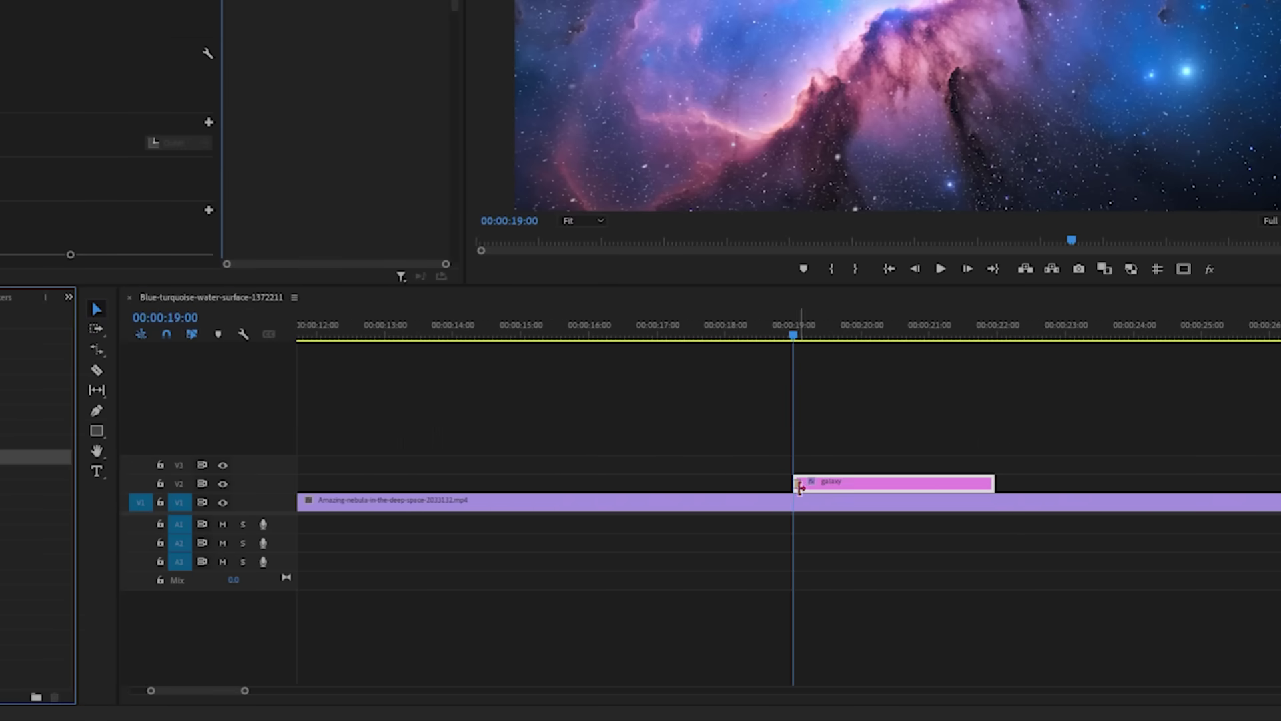
double_click(799, 486)
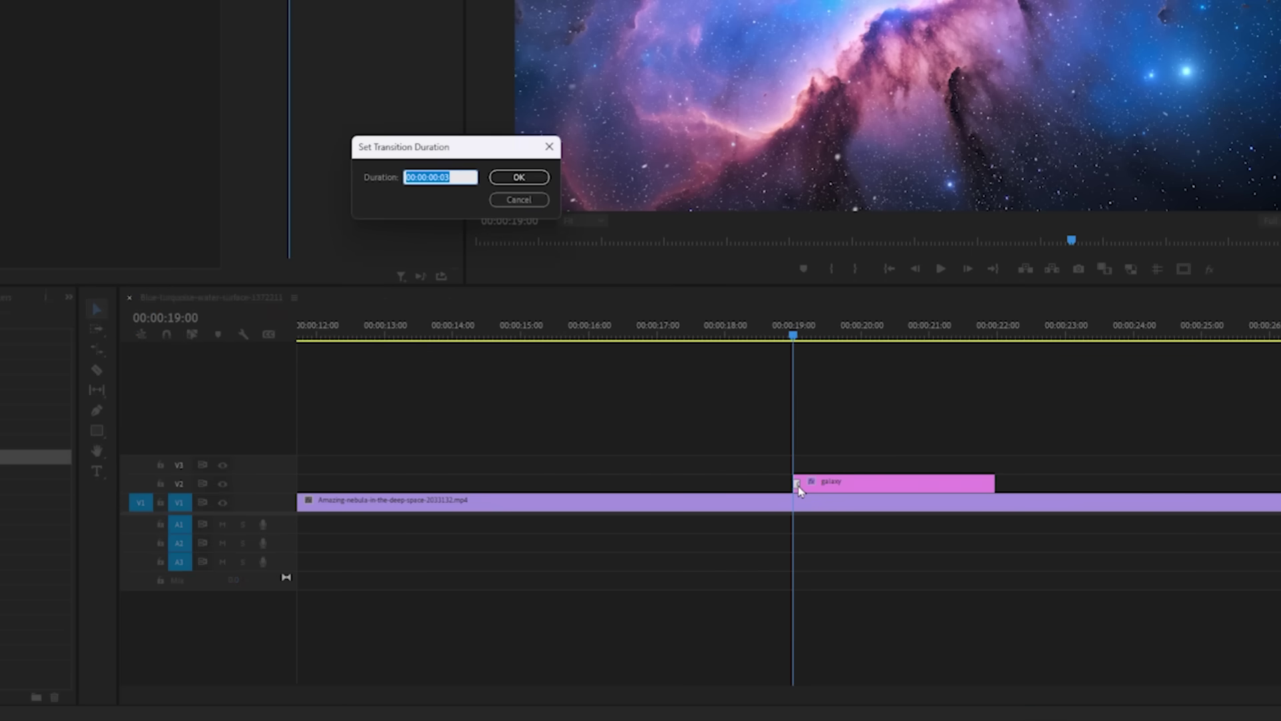
text(19:00)
key(Return)
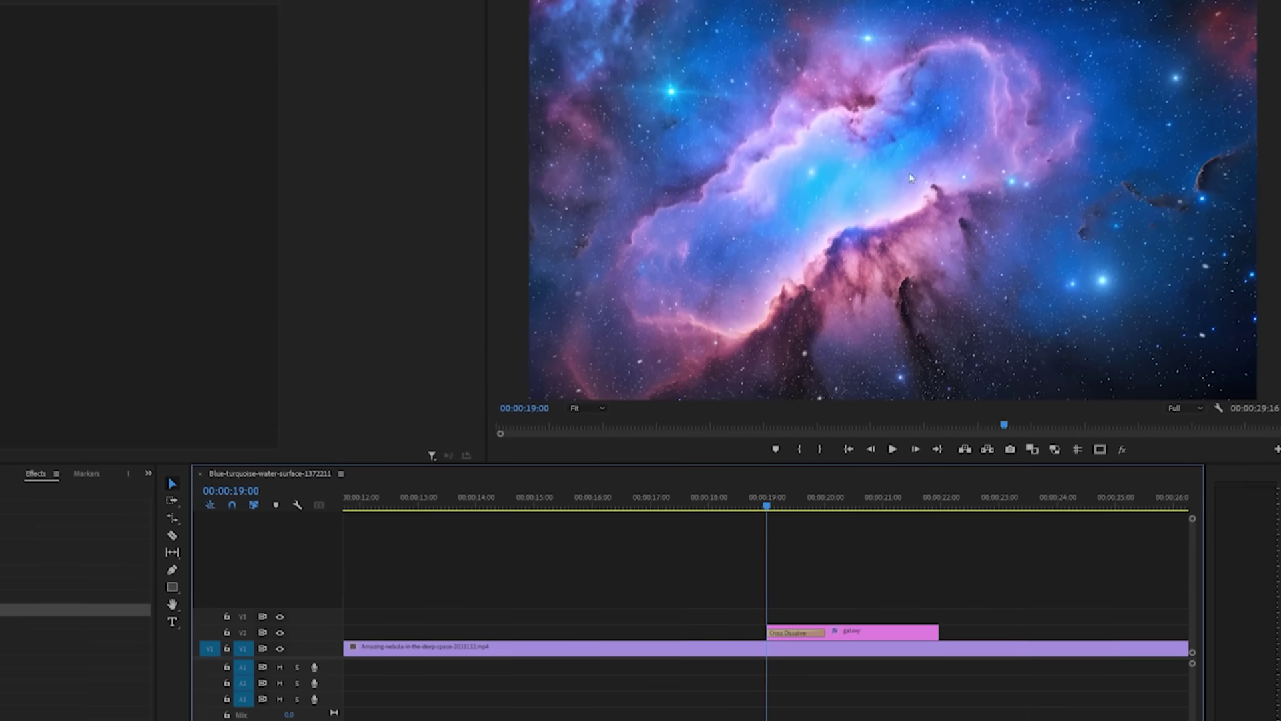
key(space)
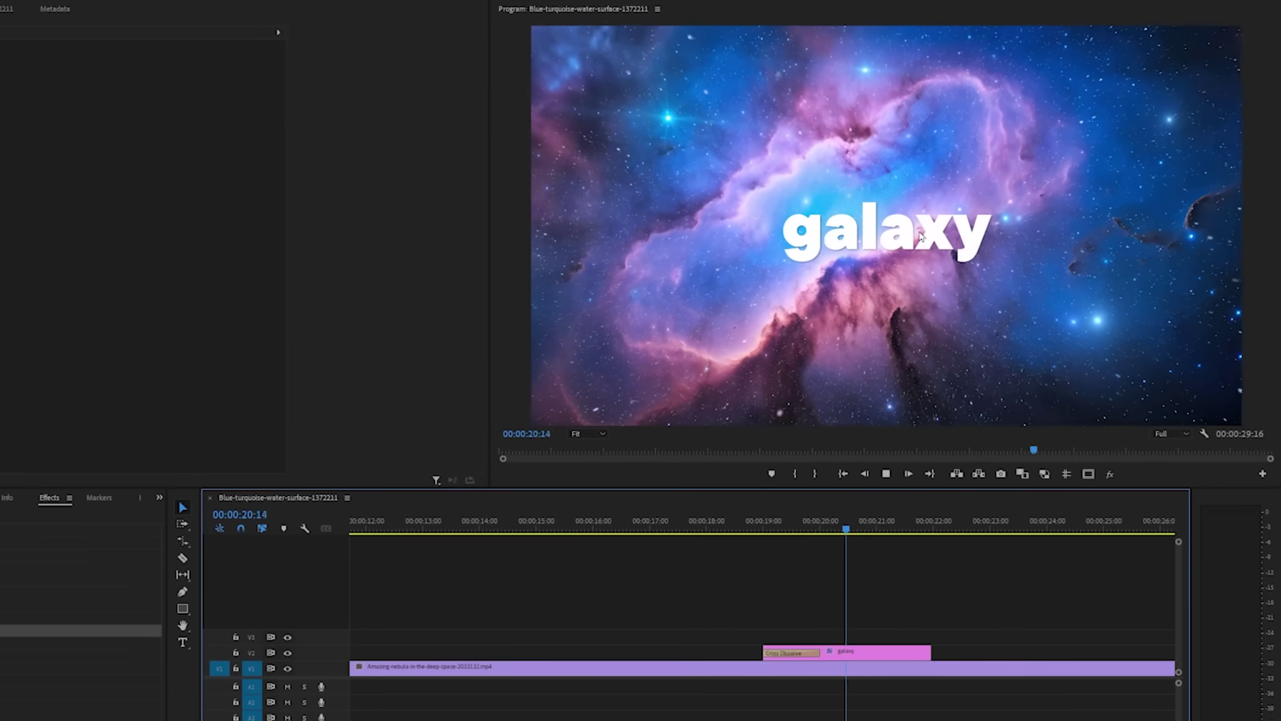
key(space)
Extend the end of the galaxy text clip on V2 to about 00:00:24:00.
drag(795, 528, 905, 572)
drag(937, 654, 1056, 655)
drag(894, 530, 773, 544)
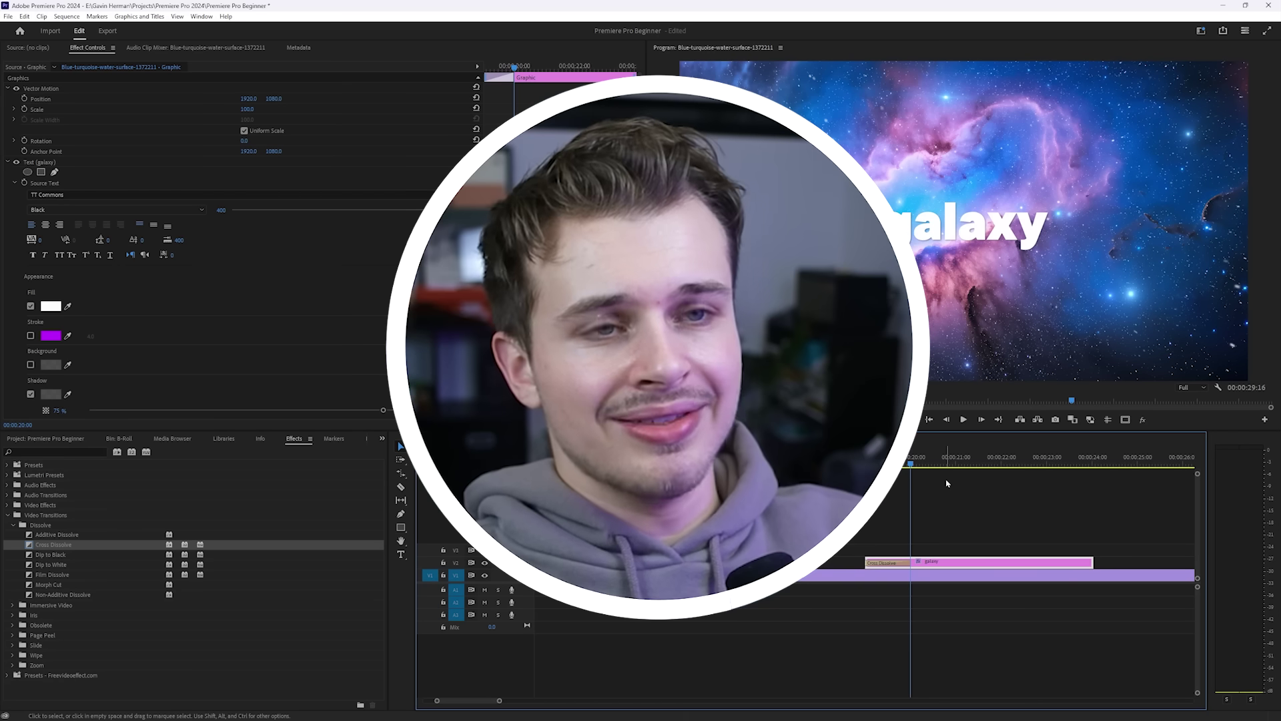
click(964, 531)
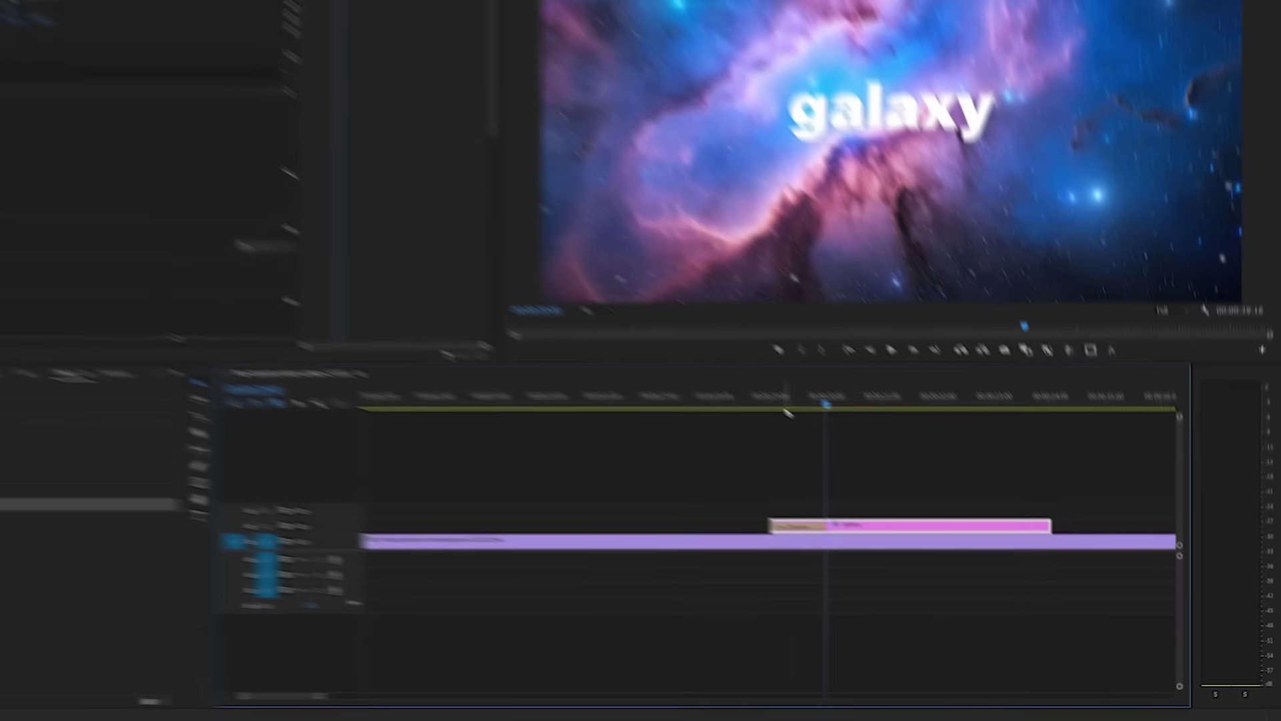
Enable Scale animation in the galaxy text's Vector Motion, set its keyframe at 00:00:19:00 to 50, and play back the growth.
key(Up)
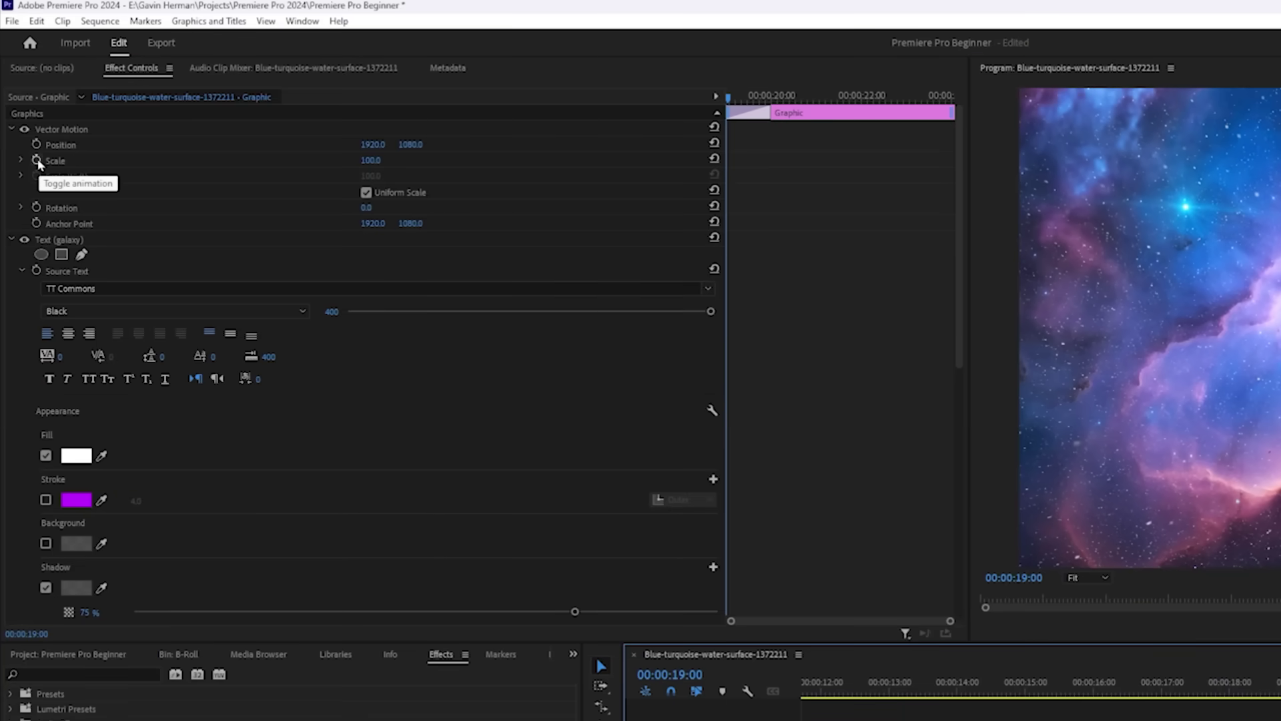
click(37, 161)
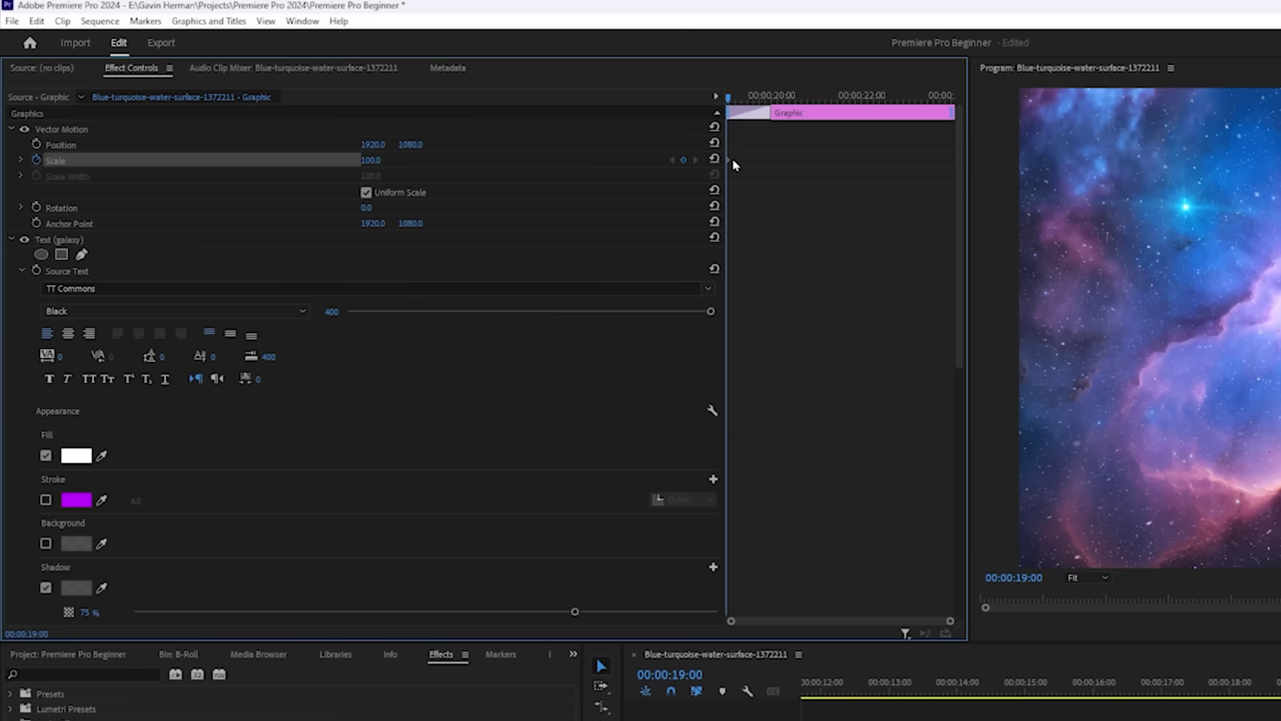
key(Right)
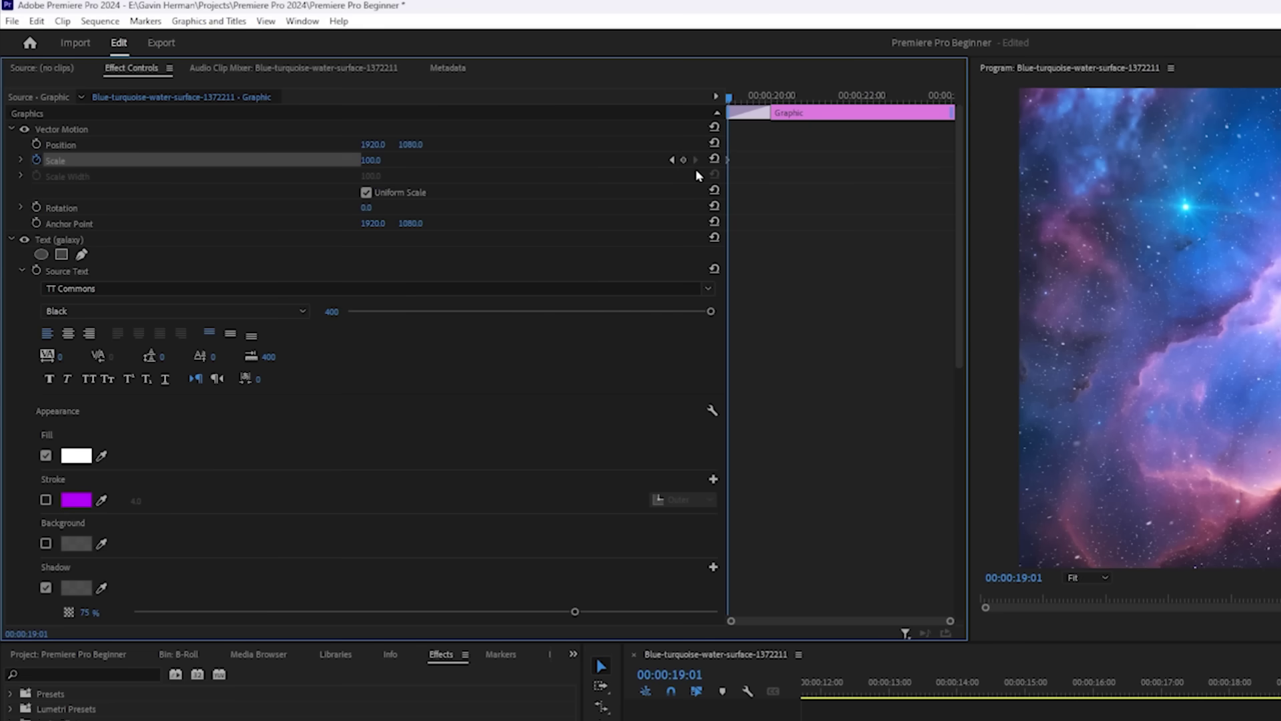
key(Left)
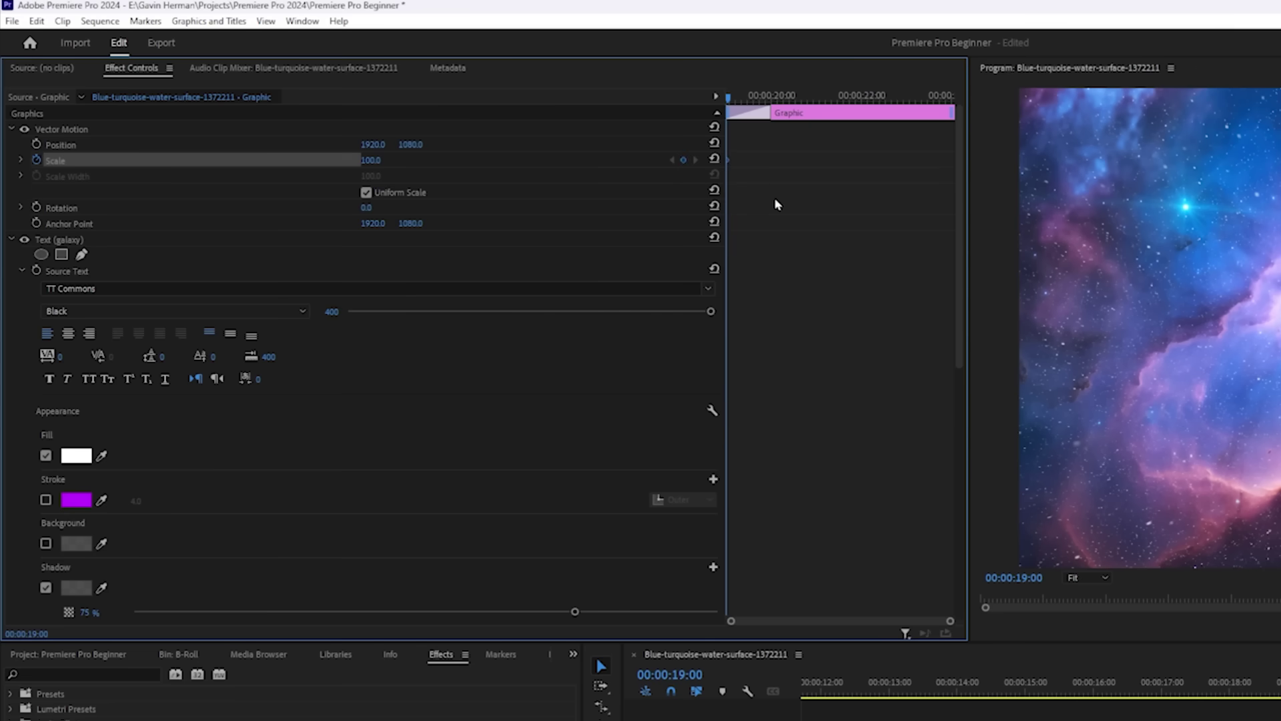
click(376, 160)
text(50)
key(Return)
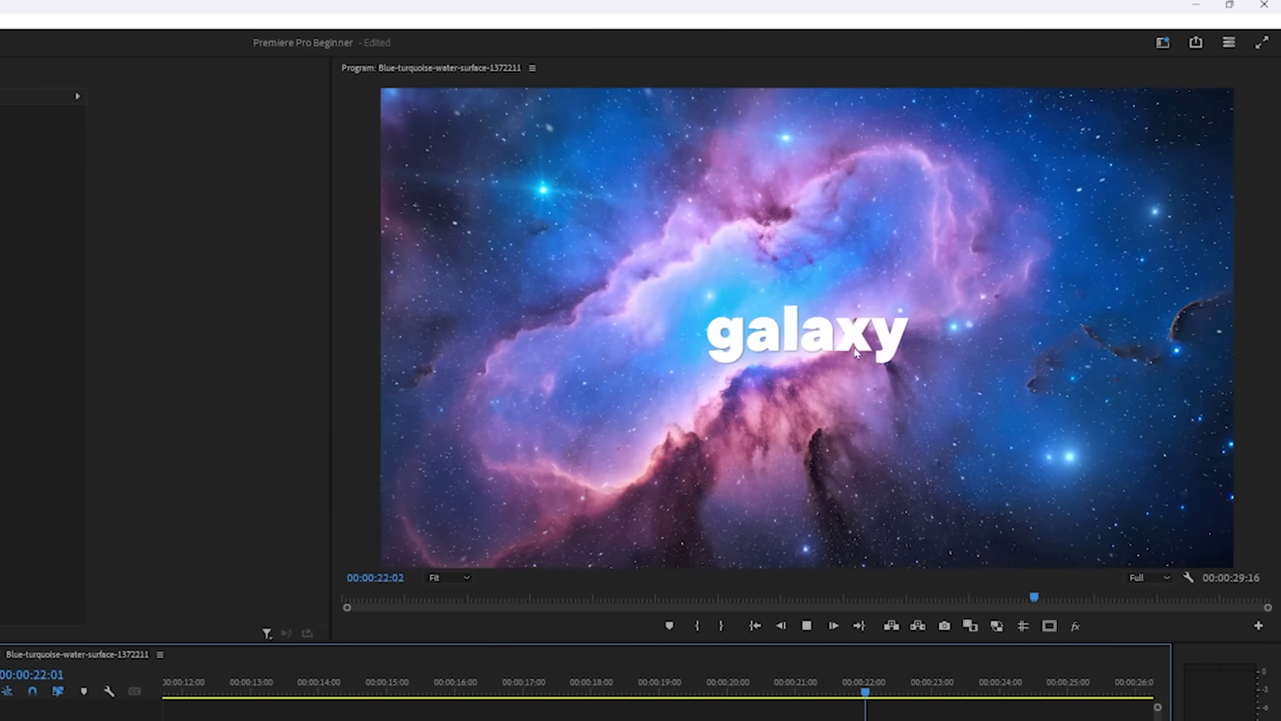
click(654, 688)
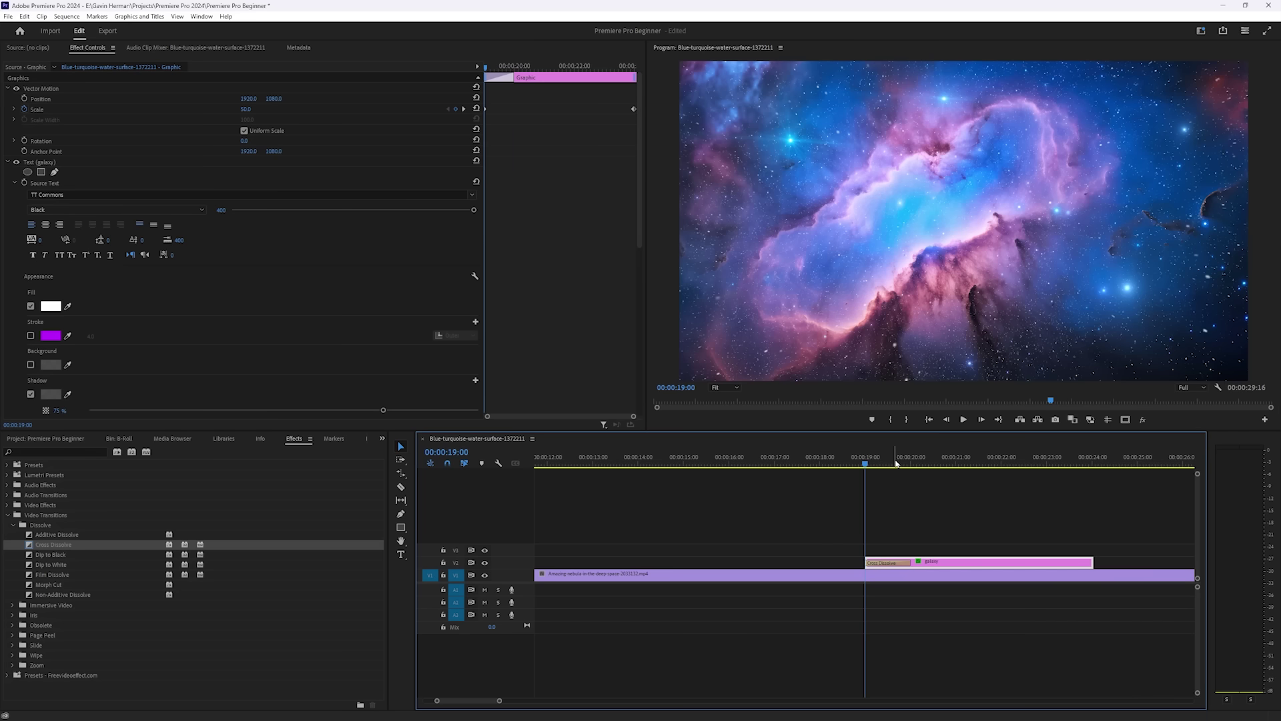
drag(896, 463, 865, 481)
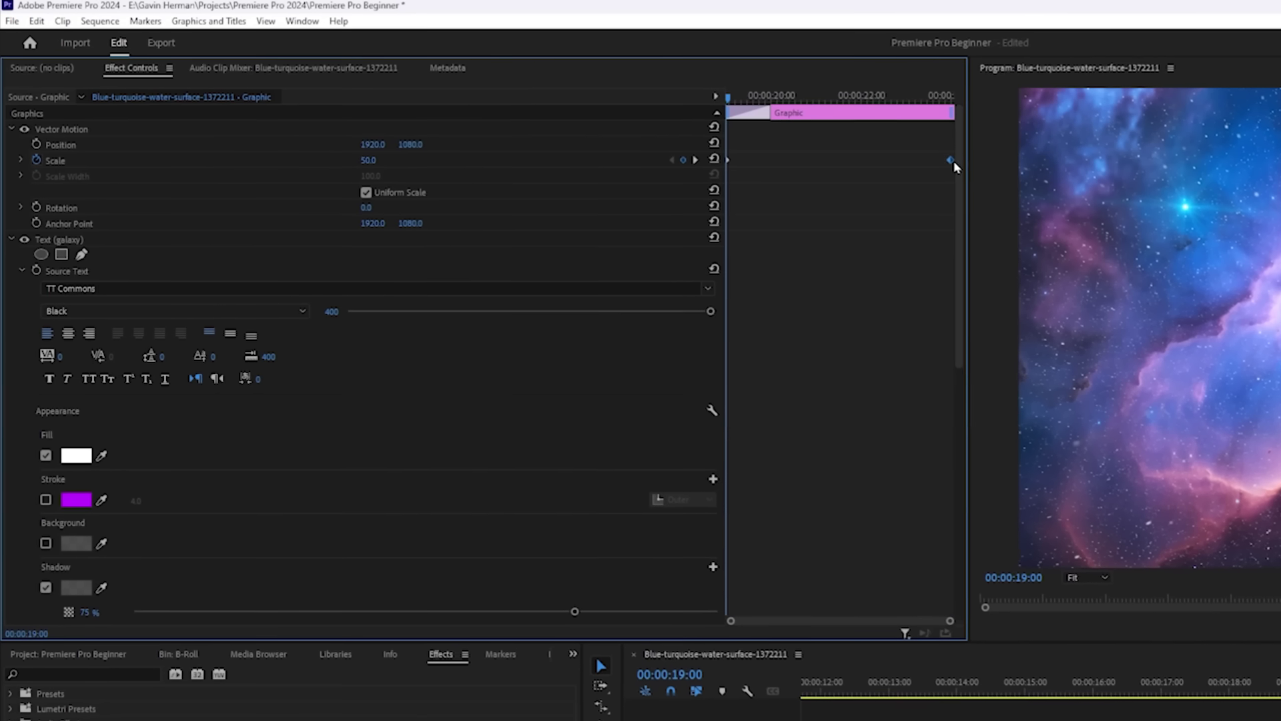
Apply Ease In and Ease Out to the galaxy text's Scale keyframes and expand the property's value and velocity graphs.
right_click(730, 163)
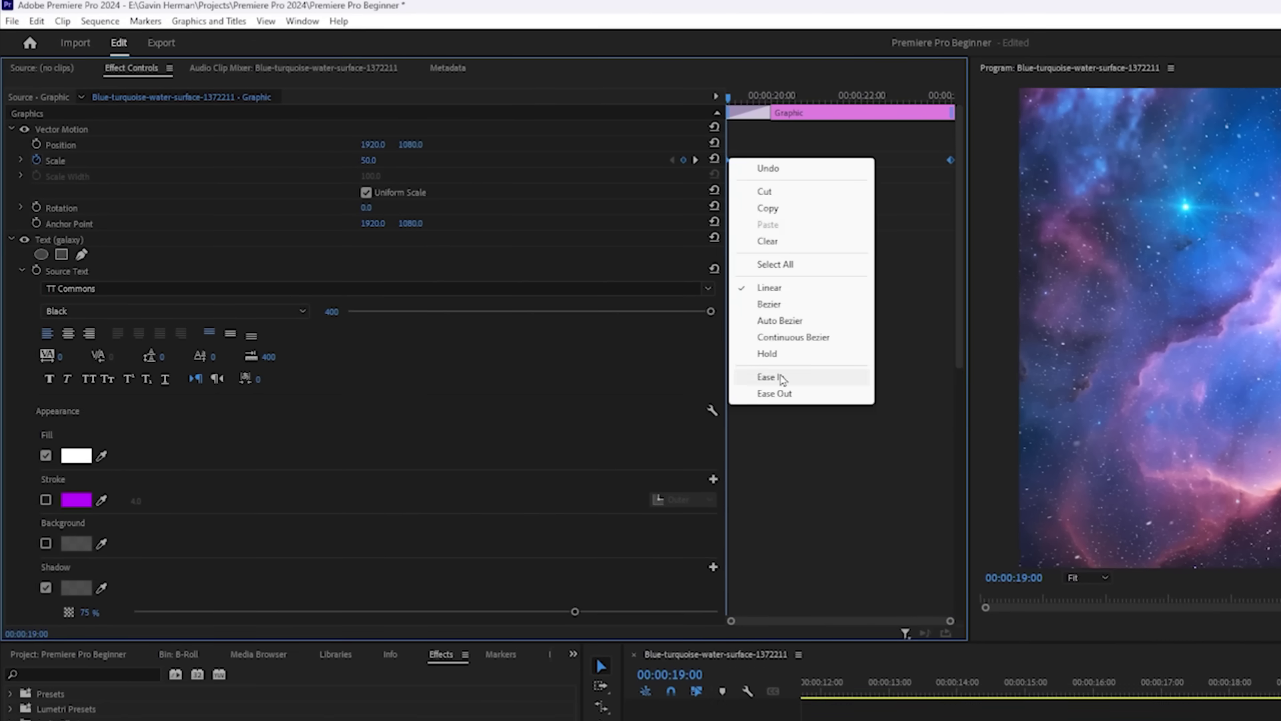
click(780, 377)
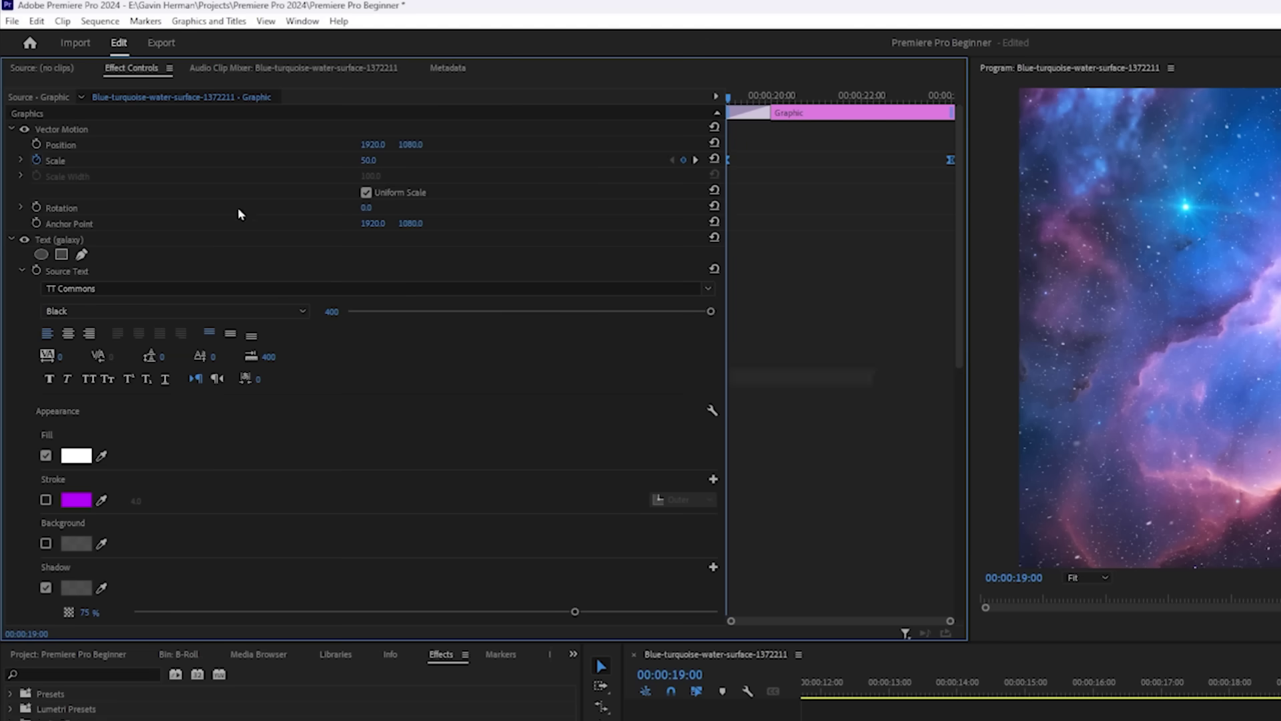
click(21, 161)
key(ctrl+z)
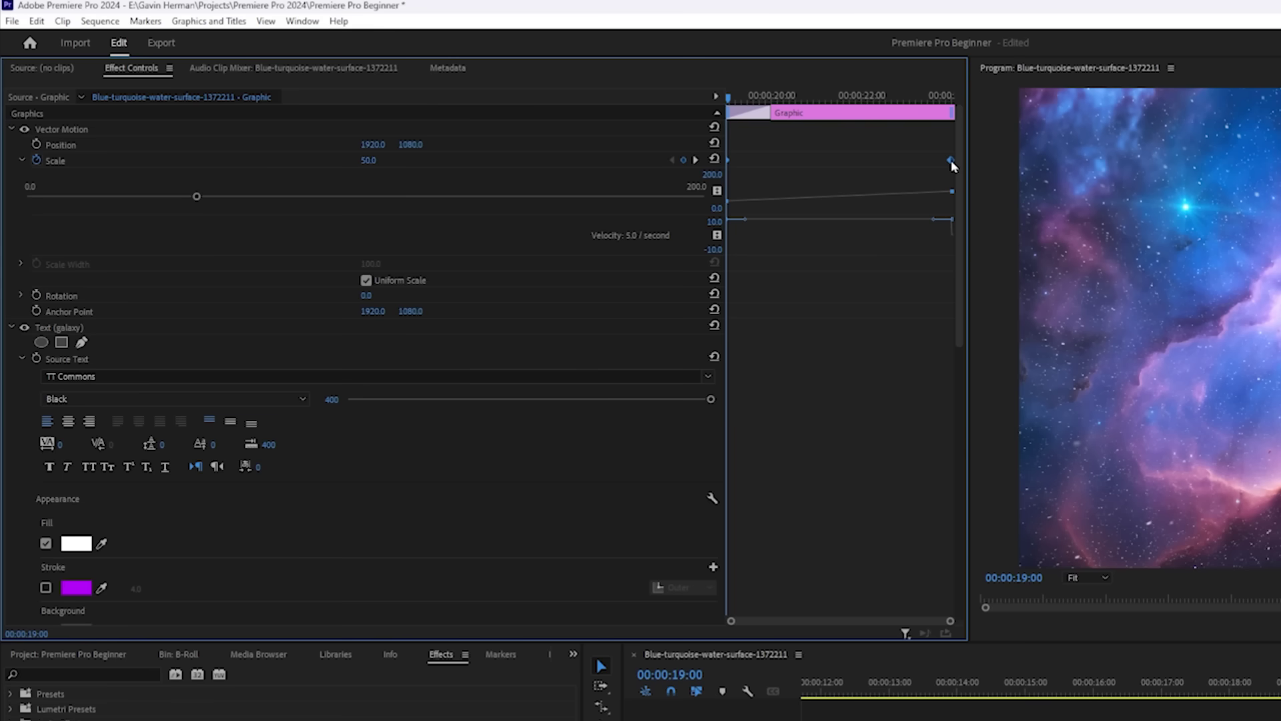
key(ctrl+shift+z)
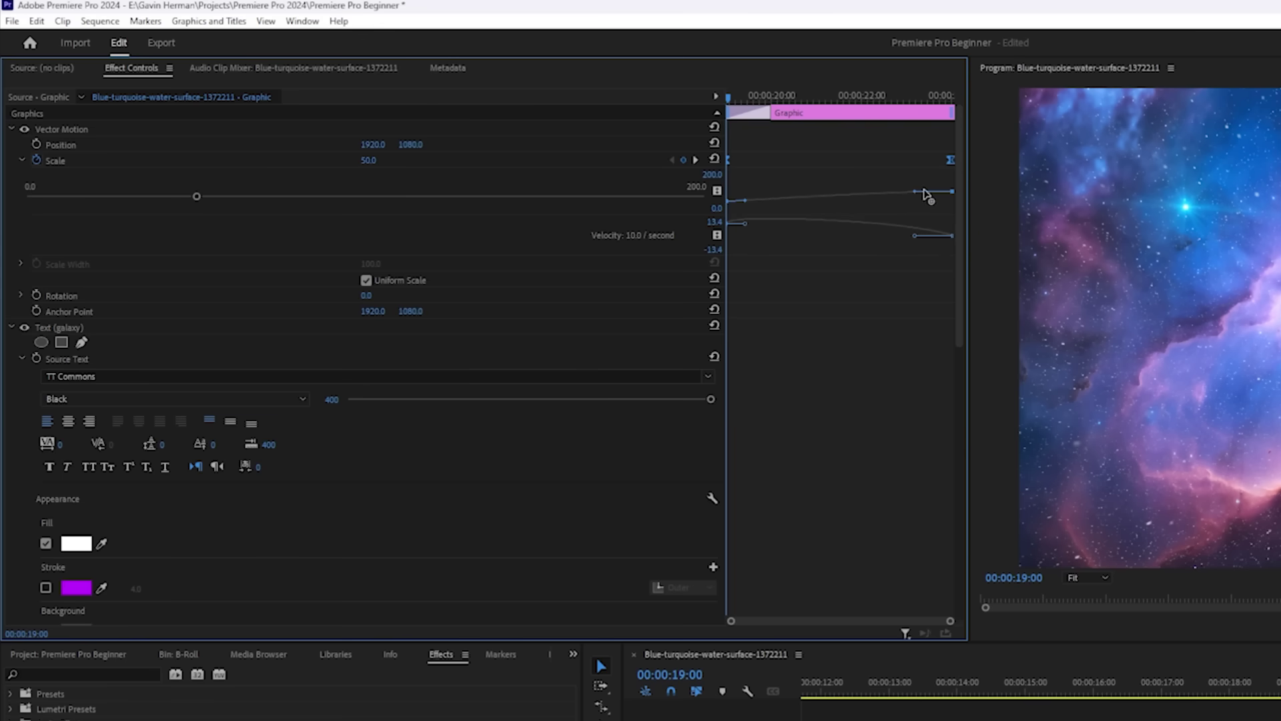
right_click(951, 163)
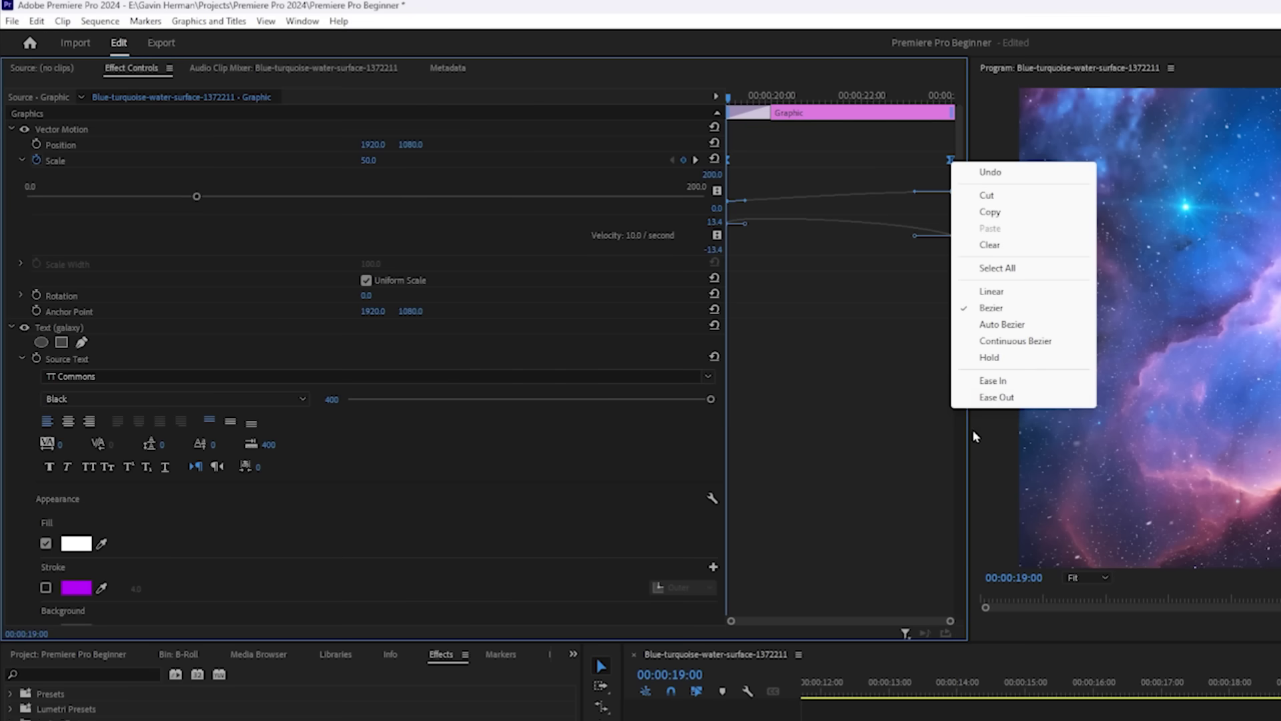
click(988, 396)
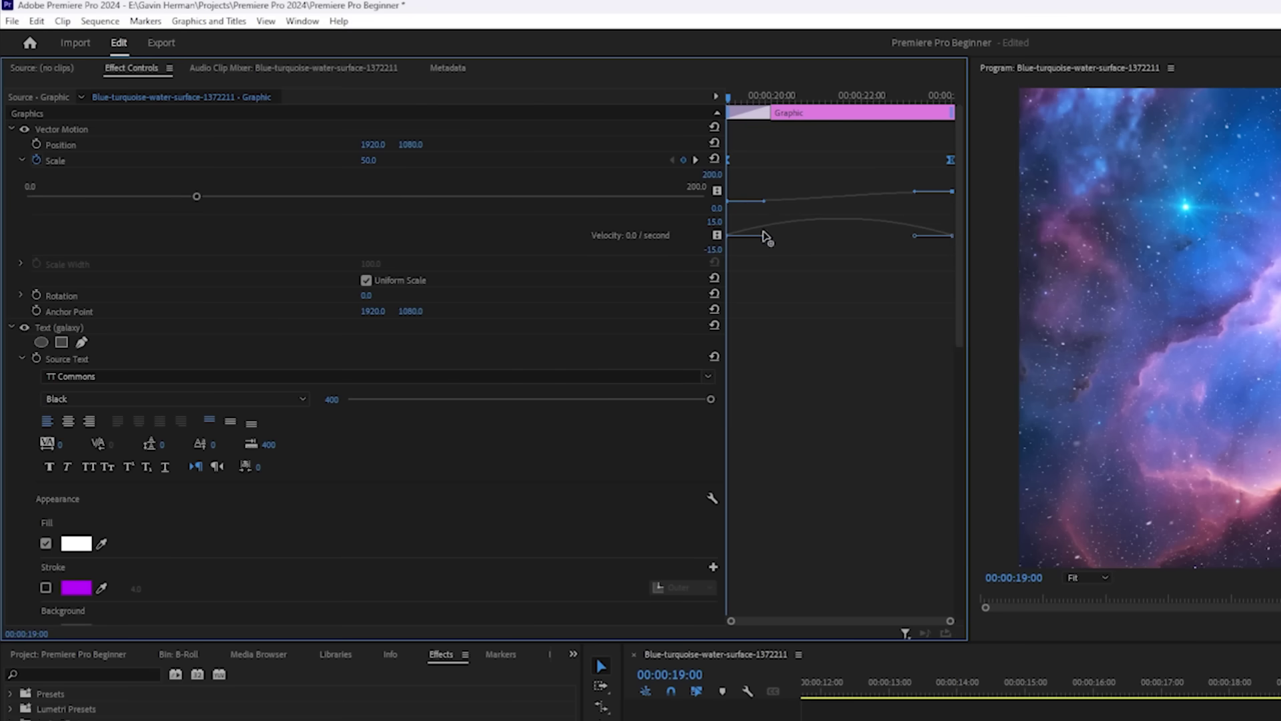
Stretch the easing handle of the galaxy text's last Scale keyframe back to about 00:00:22:00 and play back the animation.
key(space)
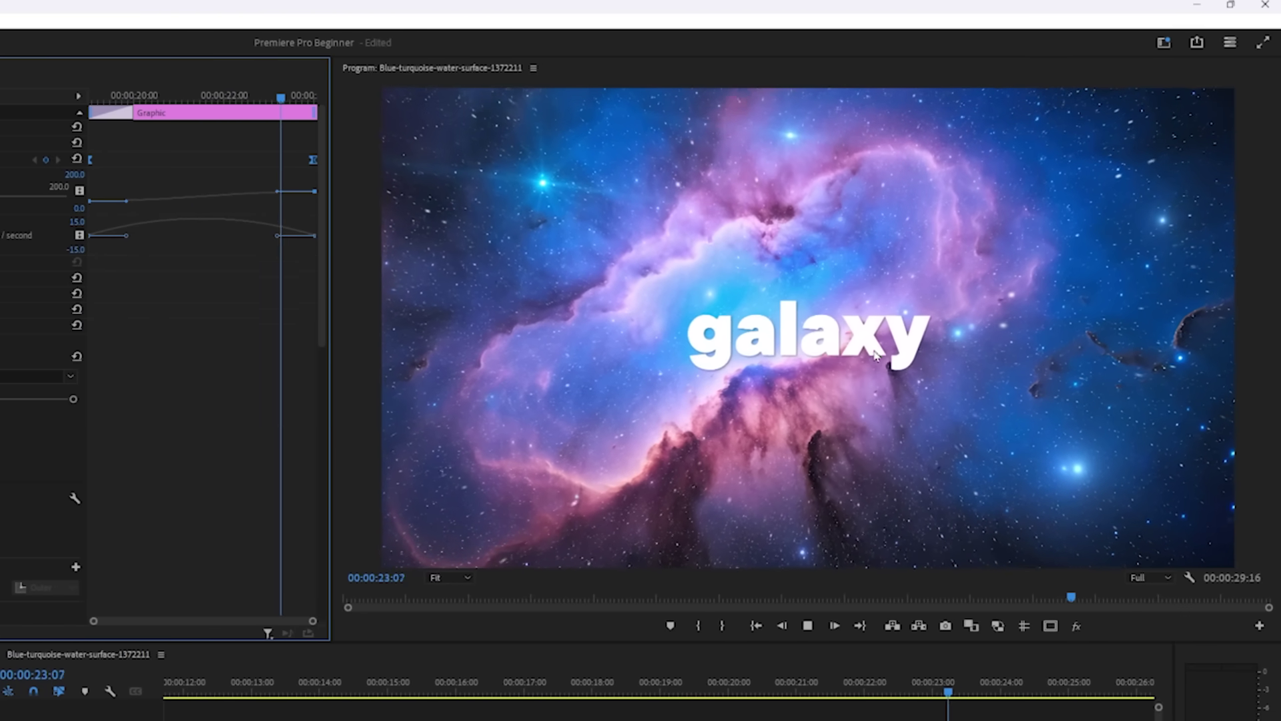
click(662, 693)
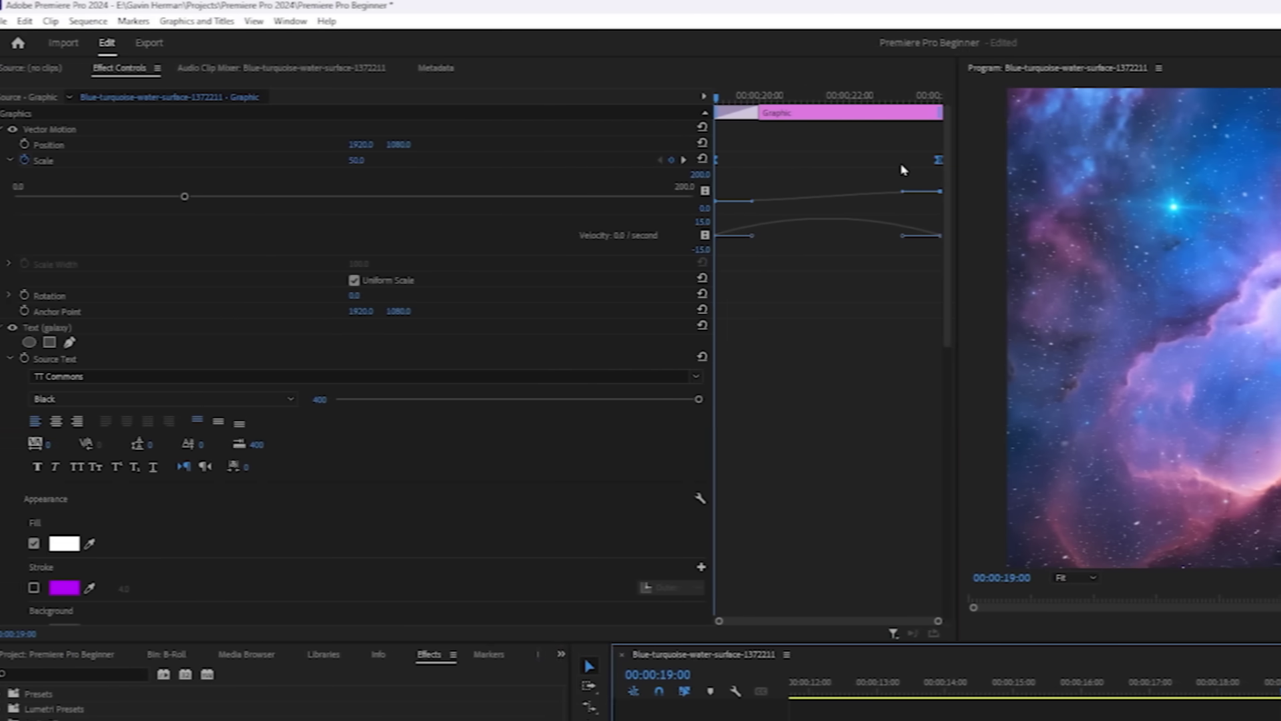
click(903, 170)
click(949, 162)
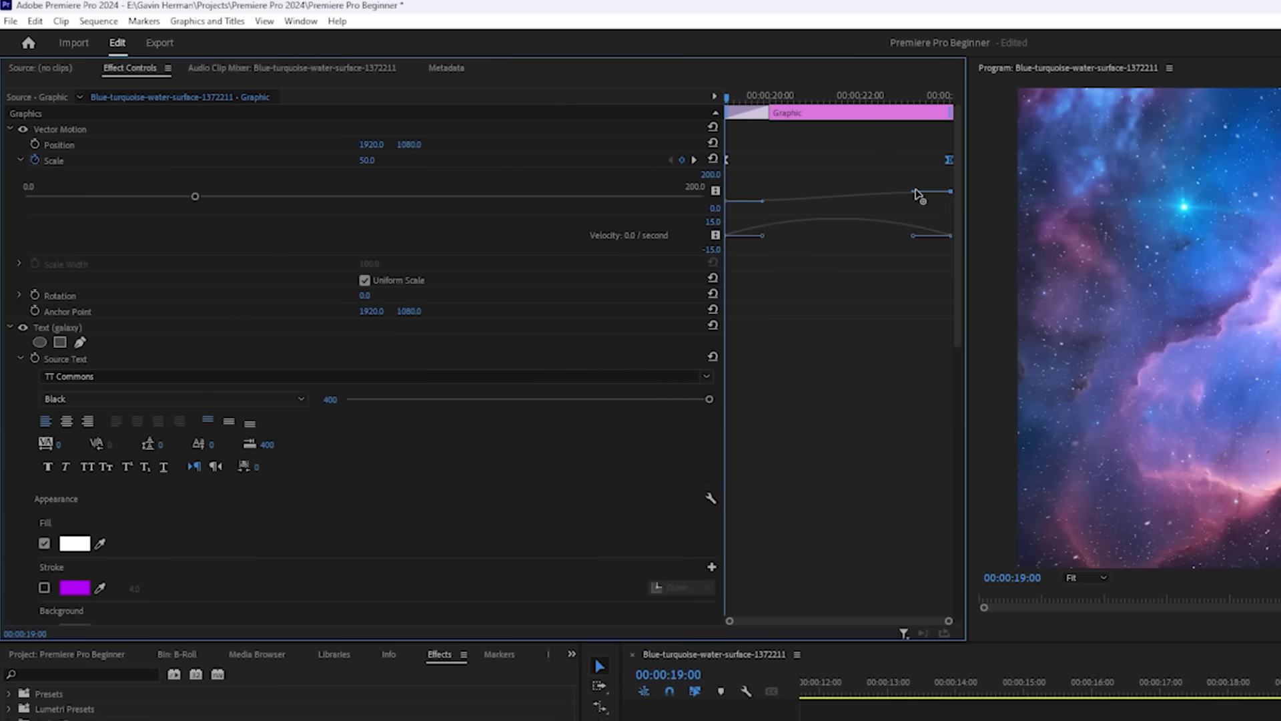
drag(914, 197, 867, 197)
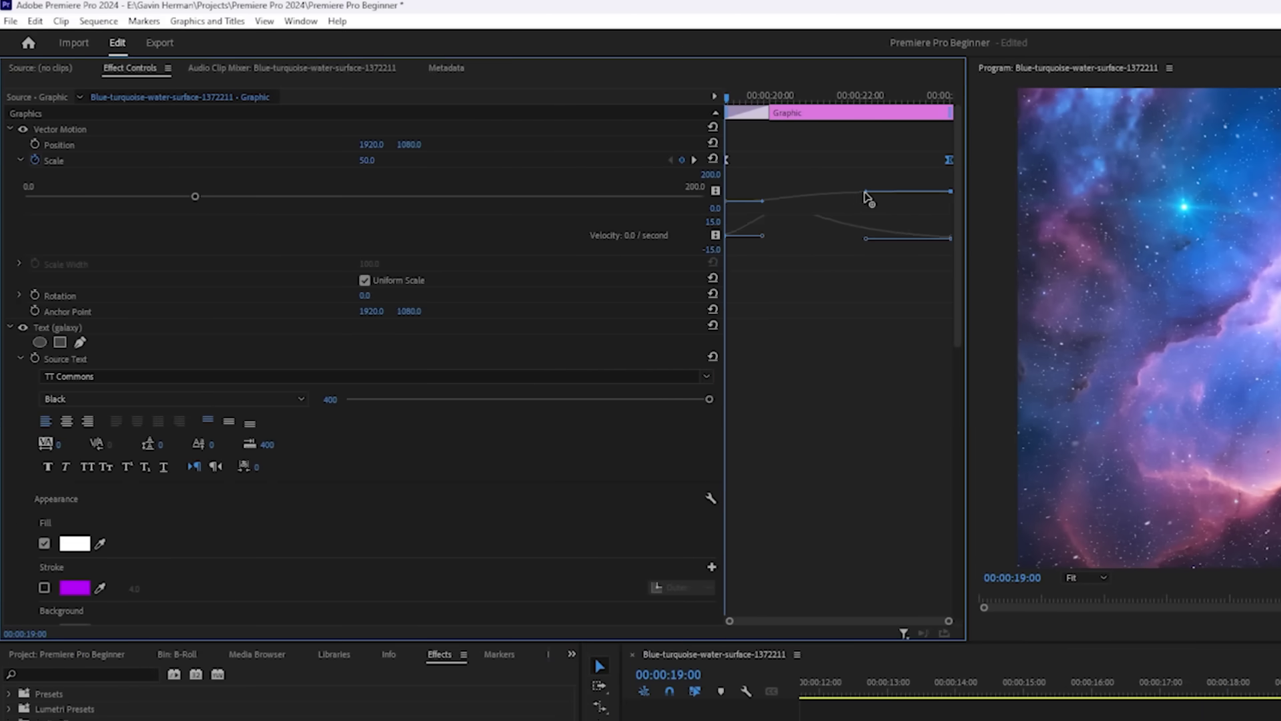
key(space)
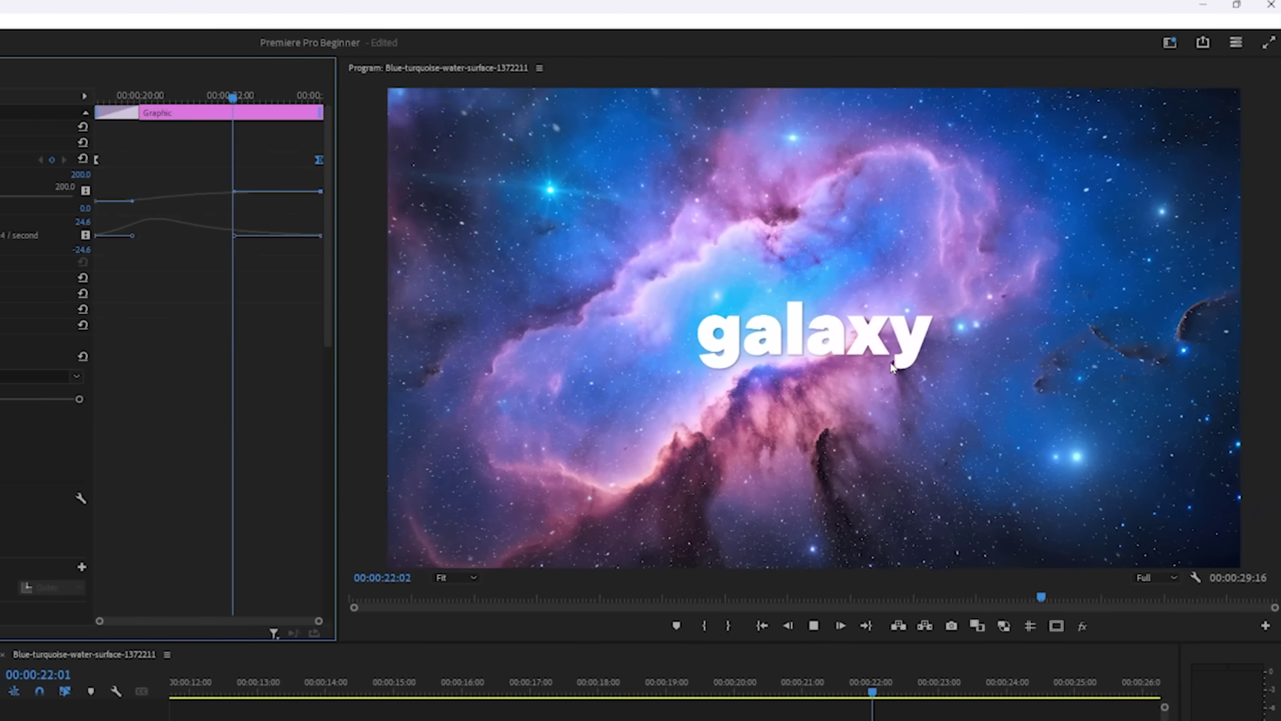
Search the effects for "lumetri col" and apply Lumetri Color to the nebula clip on V1.
click(858, 720)
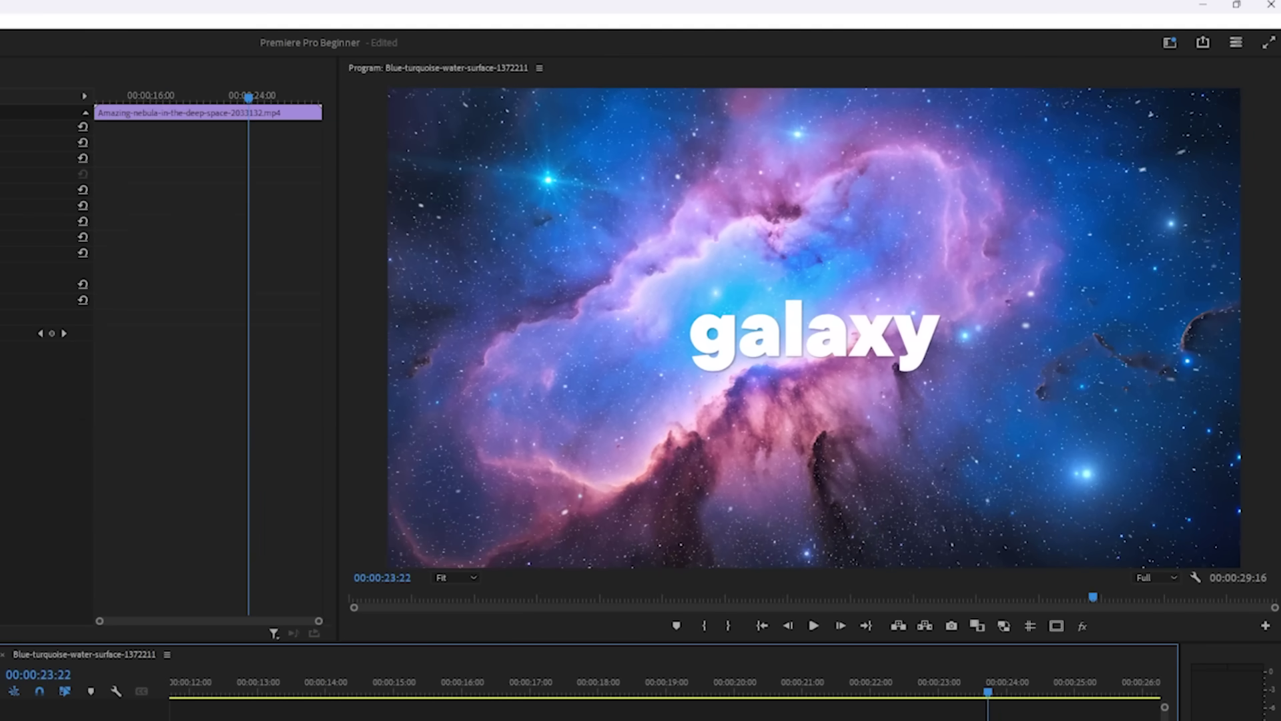
click(835, 720)
key(minus)
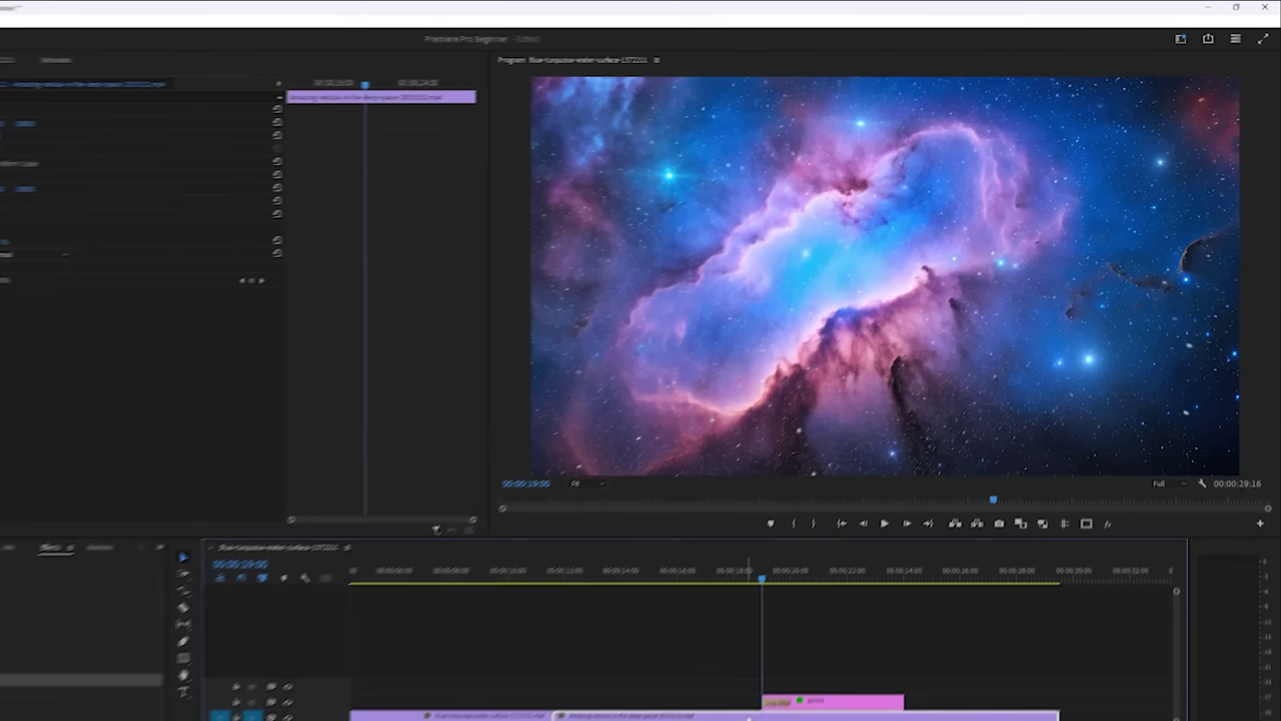
click(748, 714)
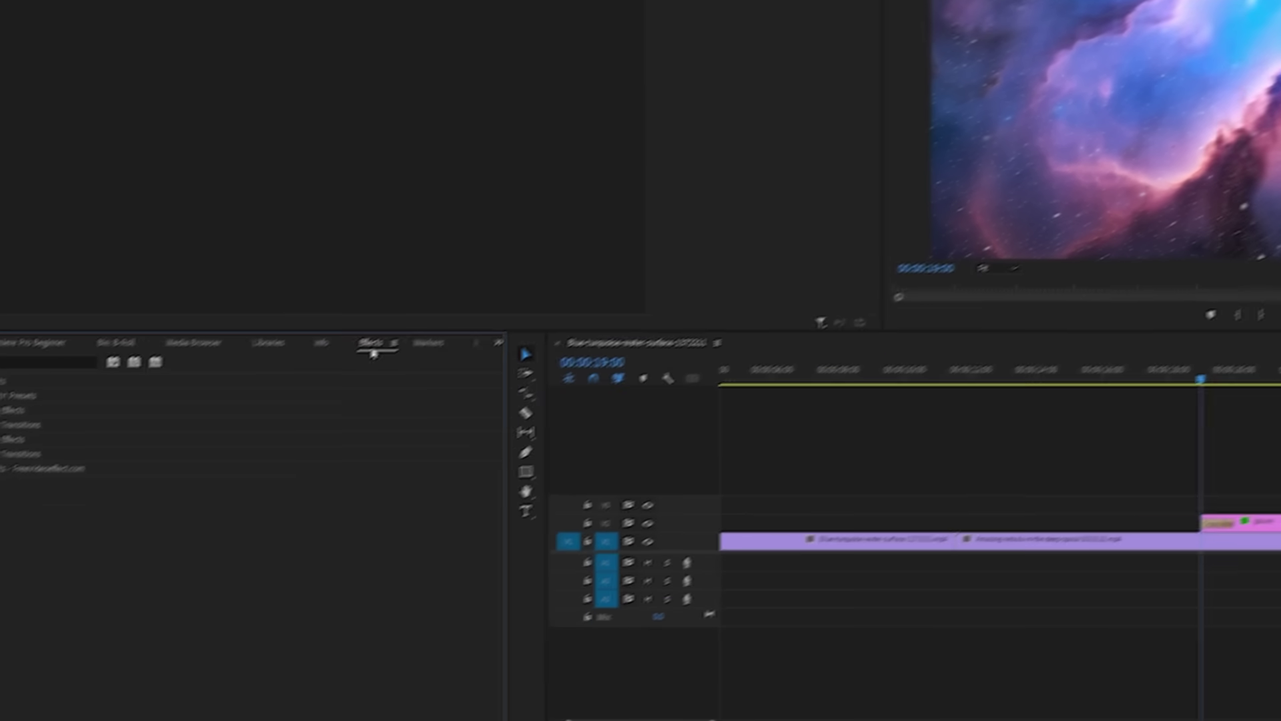
click(13, 362)
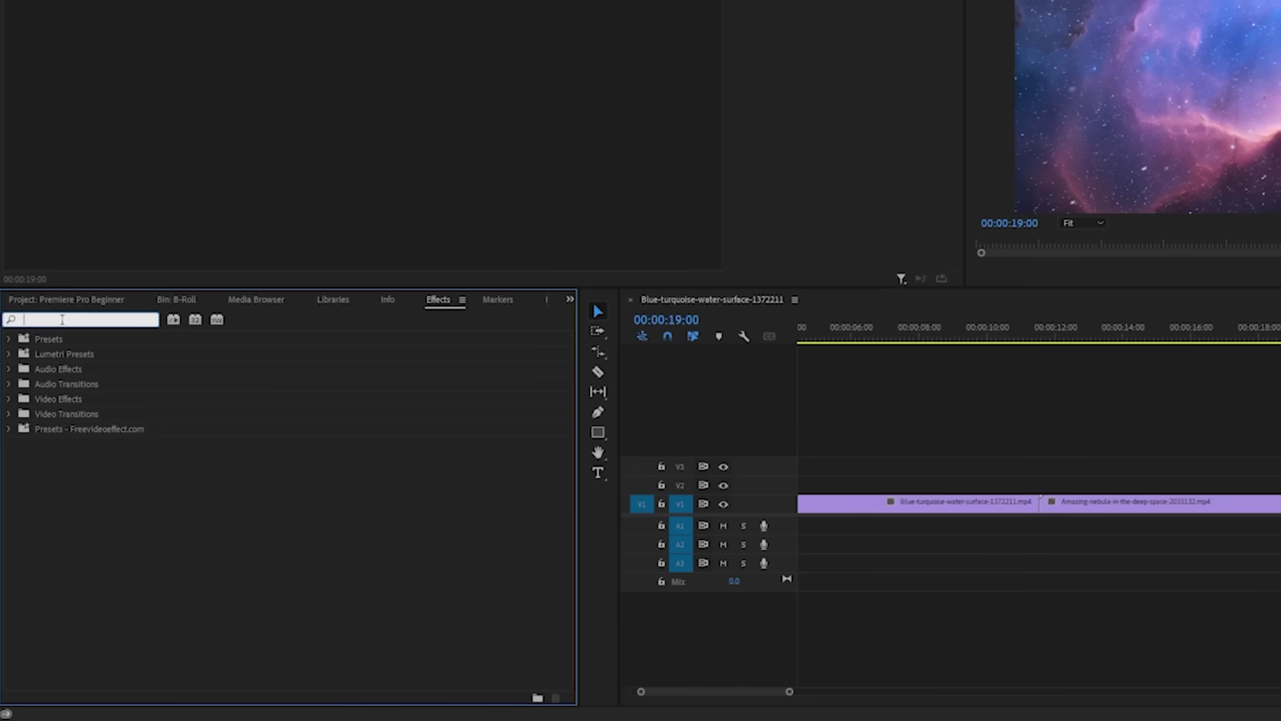
text(lumetri col)
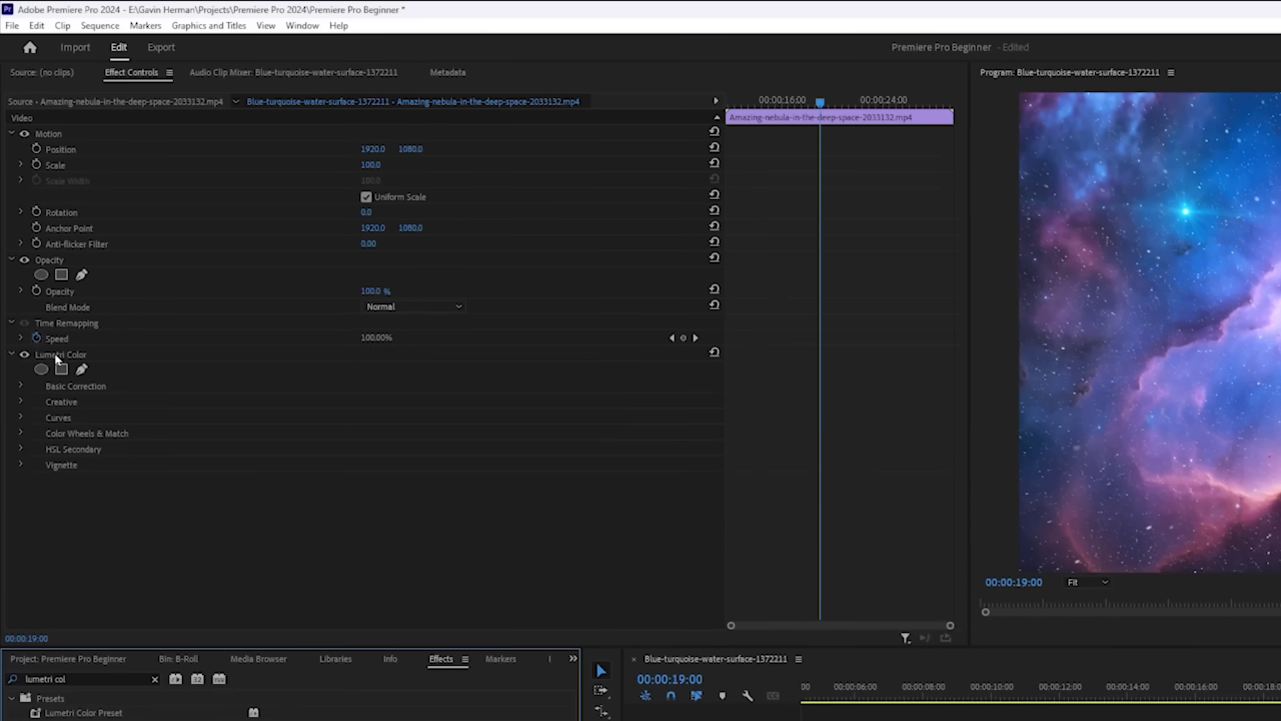
Set Saturation to 175 in the Basic Correction of the nebula clip's Lumetri Color effect.
click(21, 386)
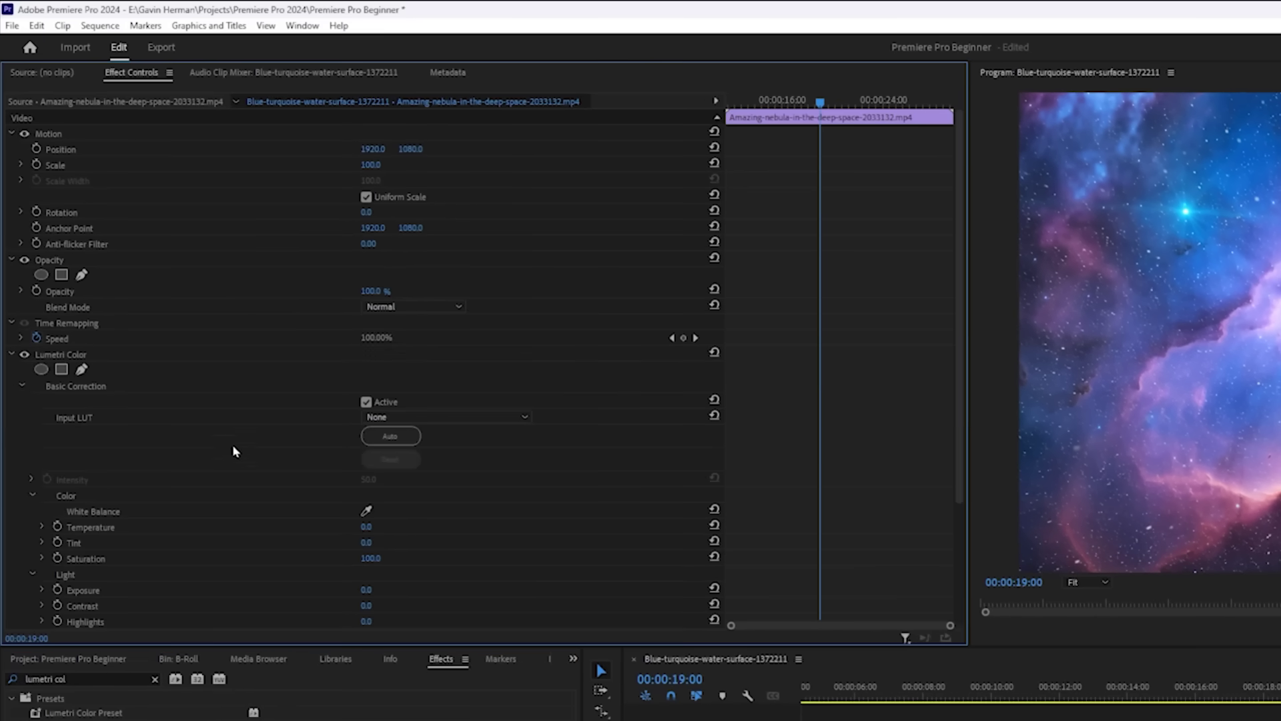
scroll(240, 457, down, 3)
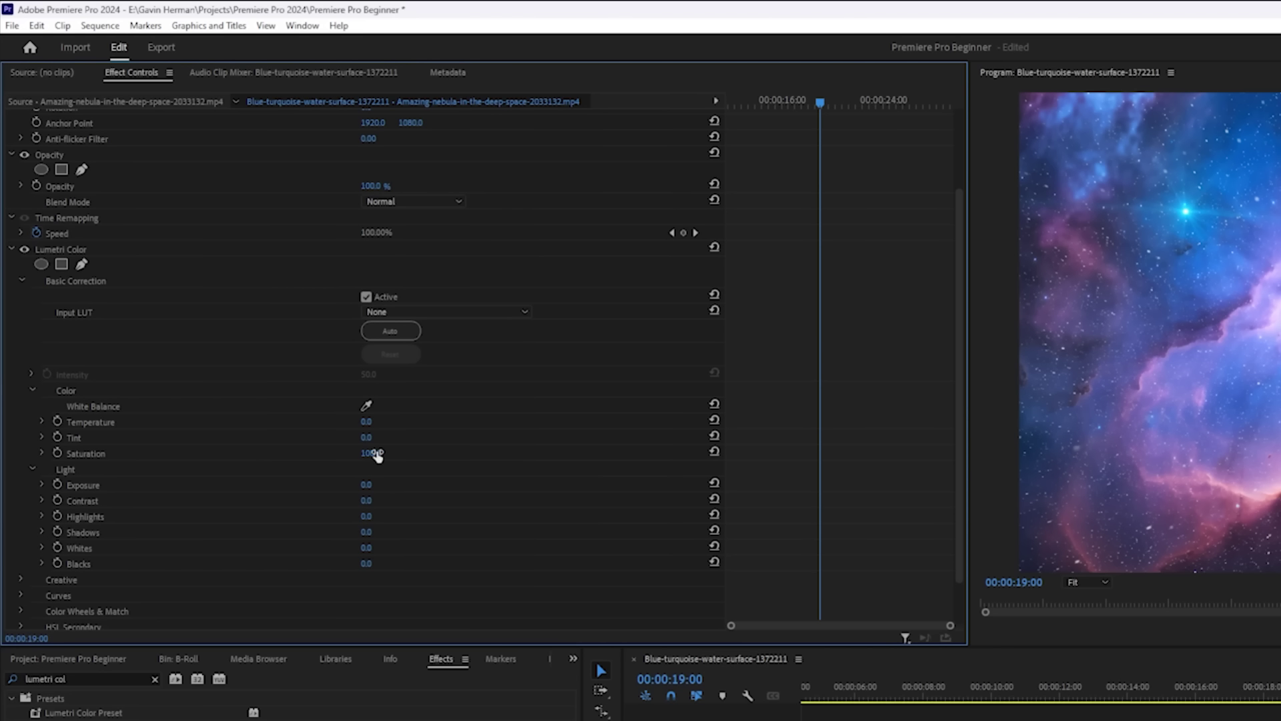
drag(371, 453, 400, 454)
click(381, 448)
text(175)
key(Return)
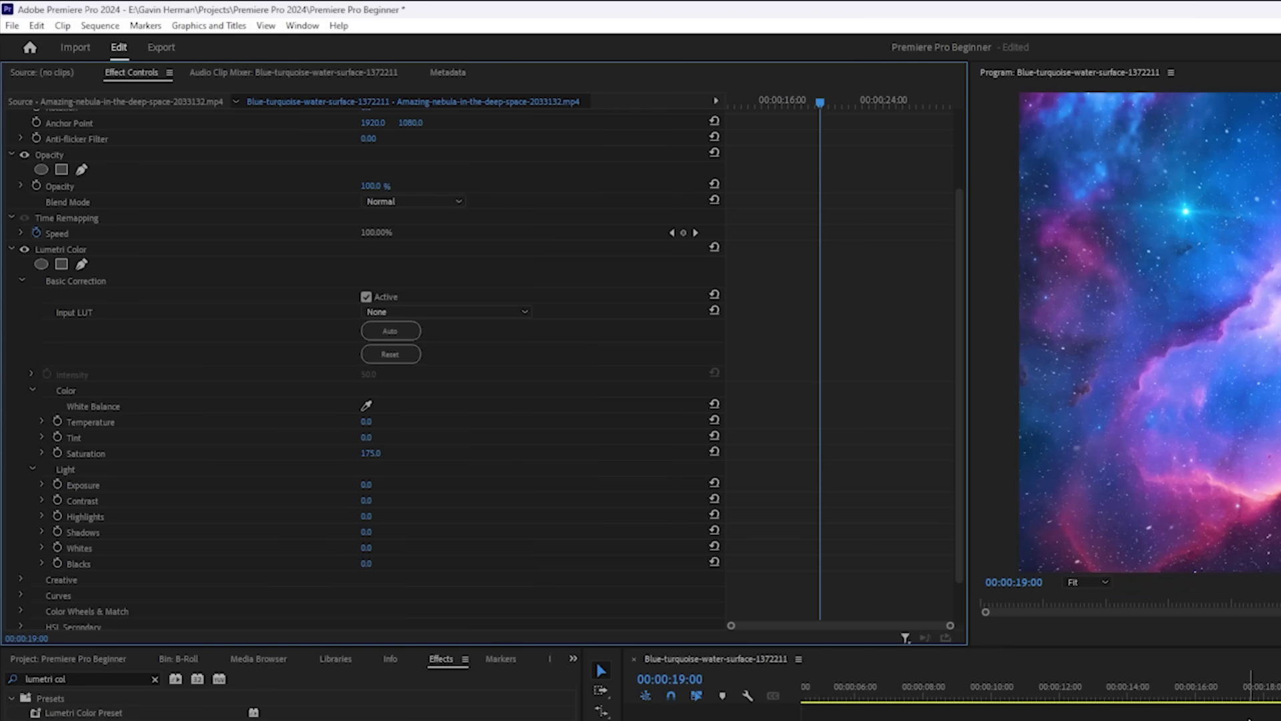
drag(1224, 694, 1196, 695)
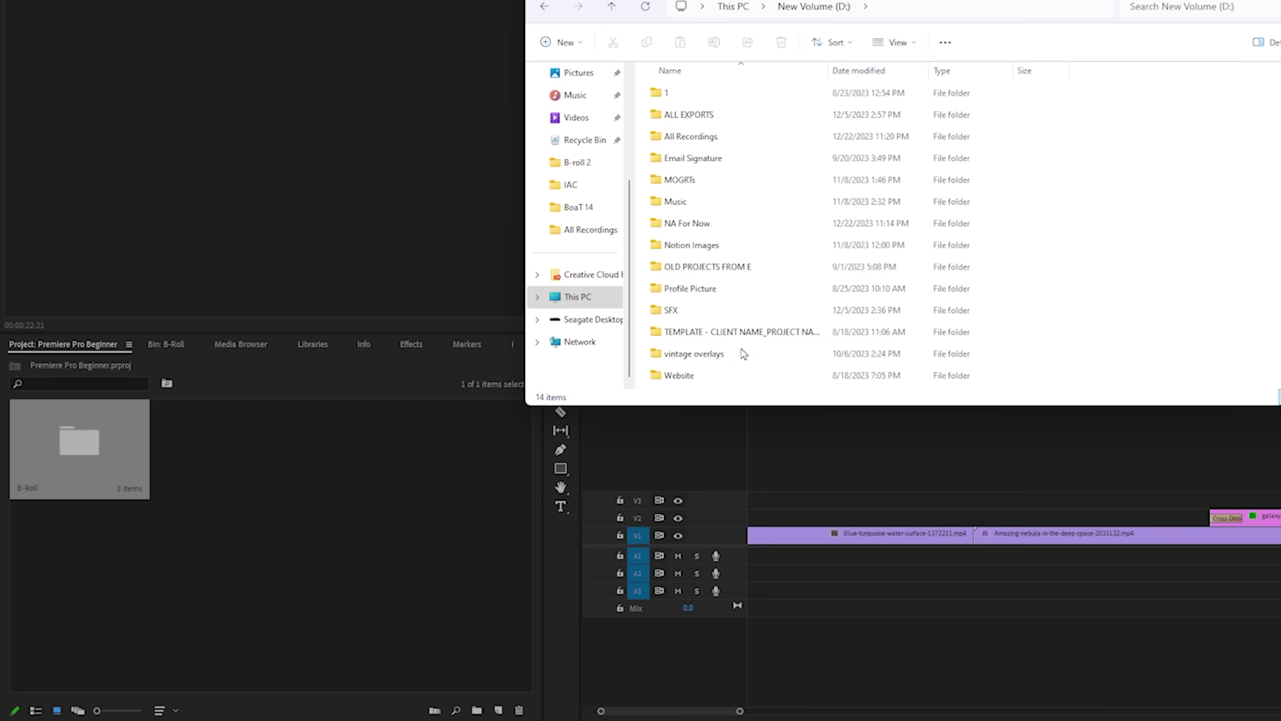
Import the Music folder from drive D: into the project and open its calm bin inside Film Score.
drag(716, 214, 332, 458)
drag(332, 458, 332, 458)
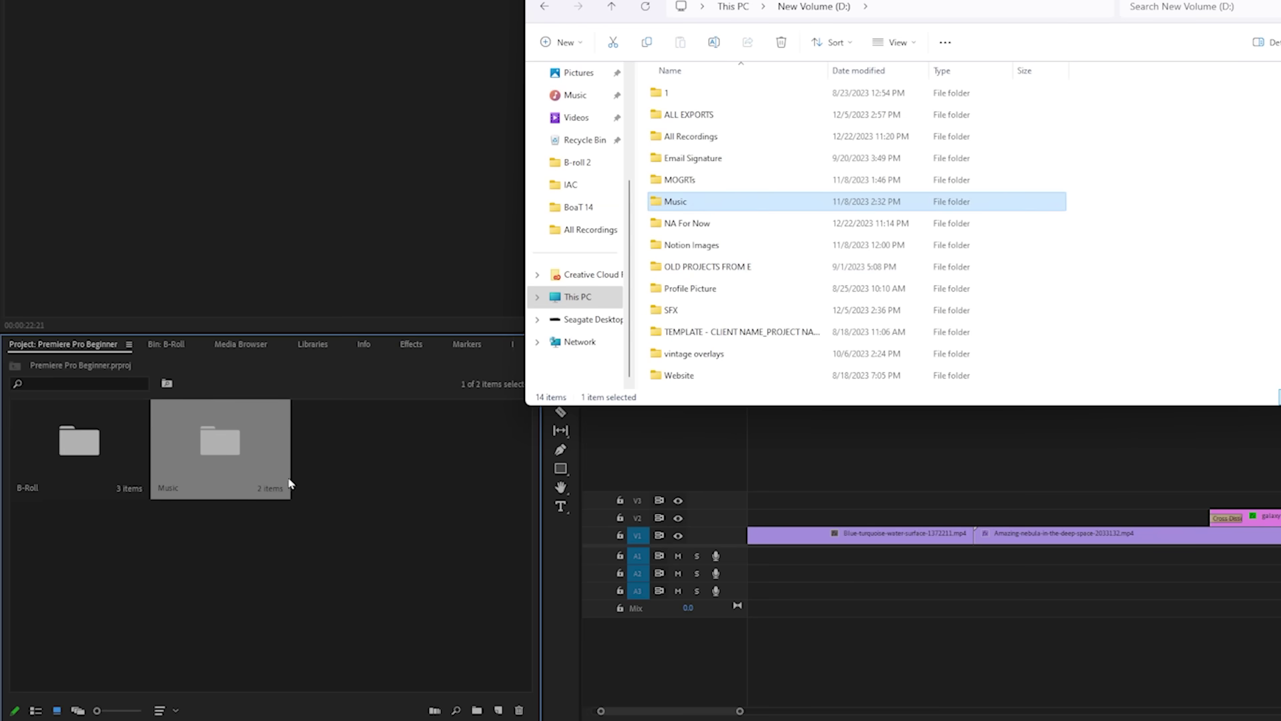
click(302, 505)
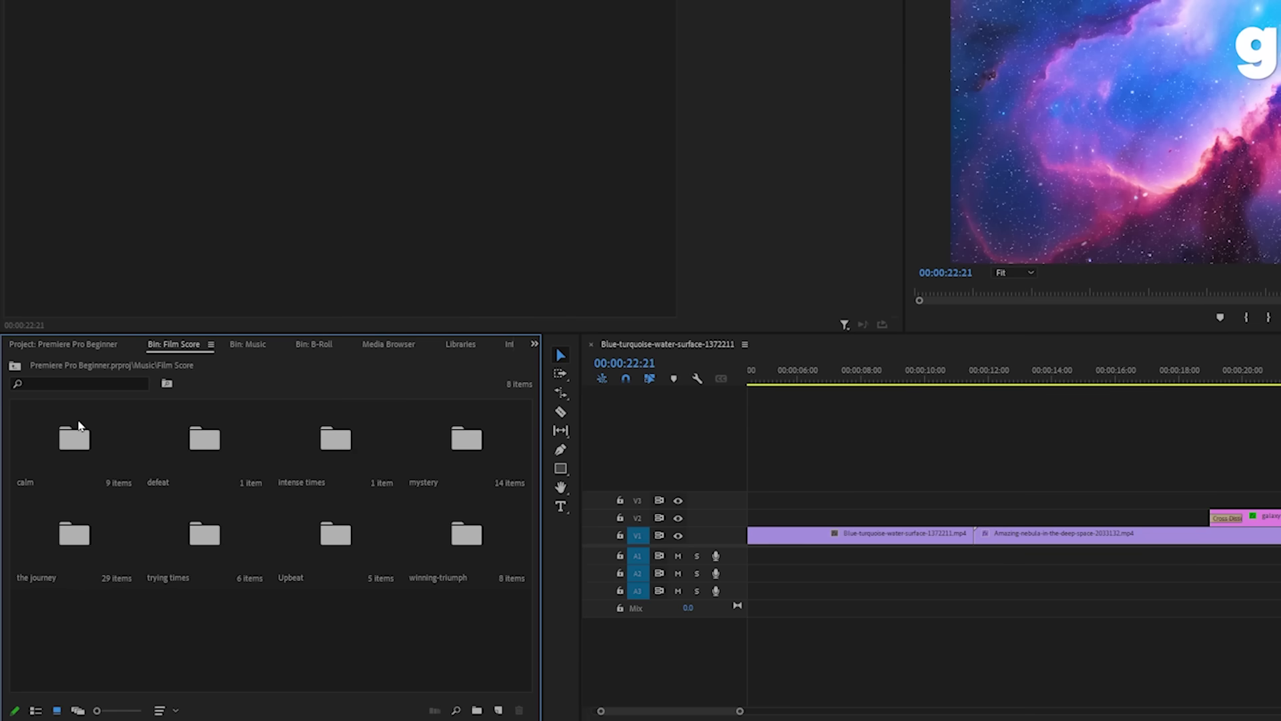
click(73, 444)
double_click(75, 448)
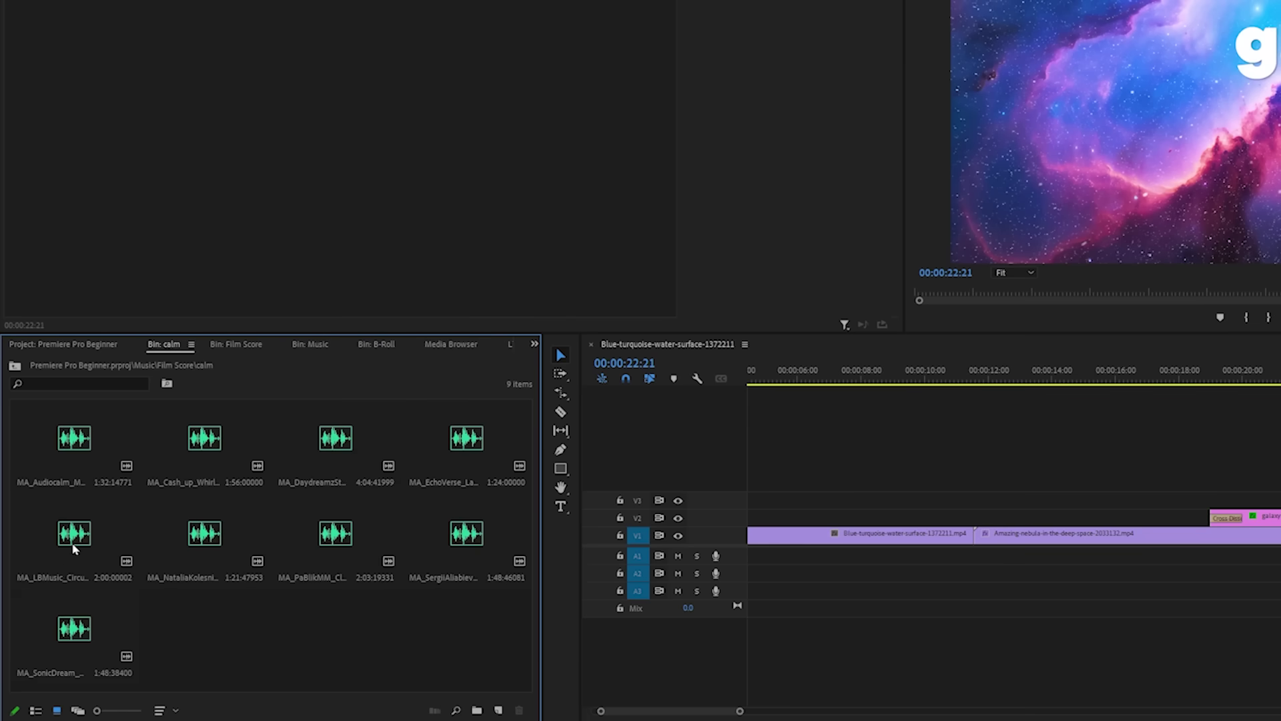
Add the MA_LBMusic_Circu... track at the start of the sequence and place it on audio track A1.
drag(67, 561, 719, 654)
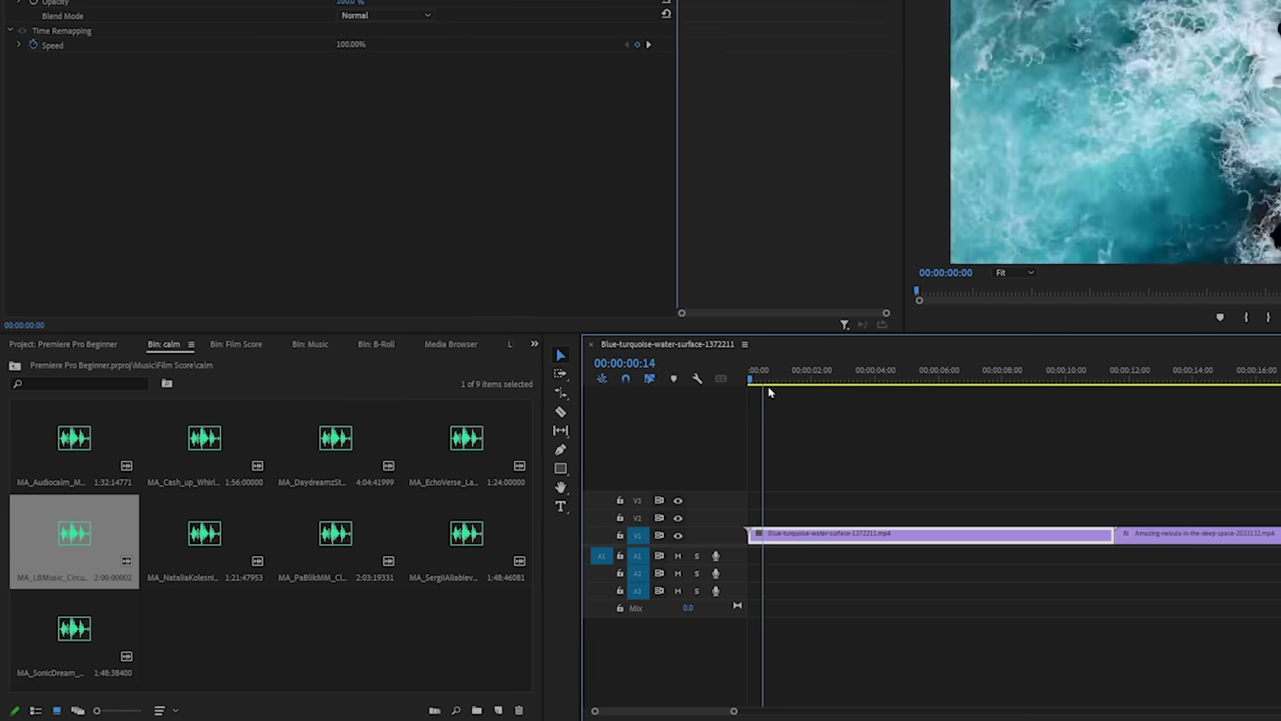
drag(766, 387, 1023, 396)
key(minus)
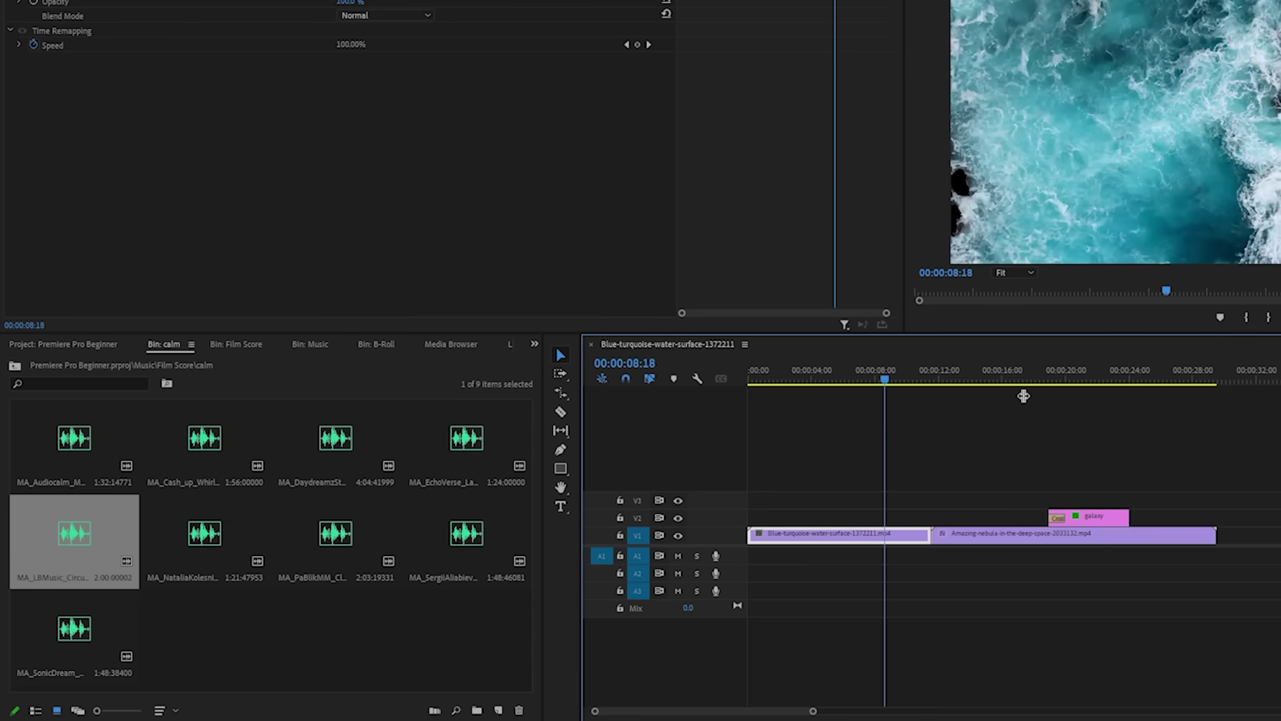
key(minus)
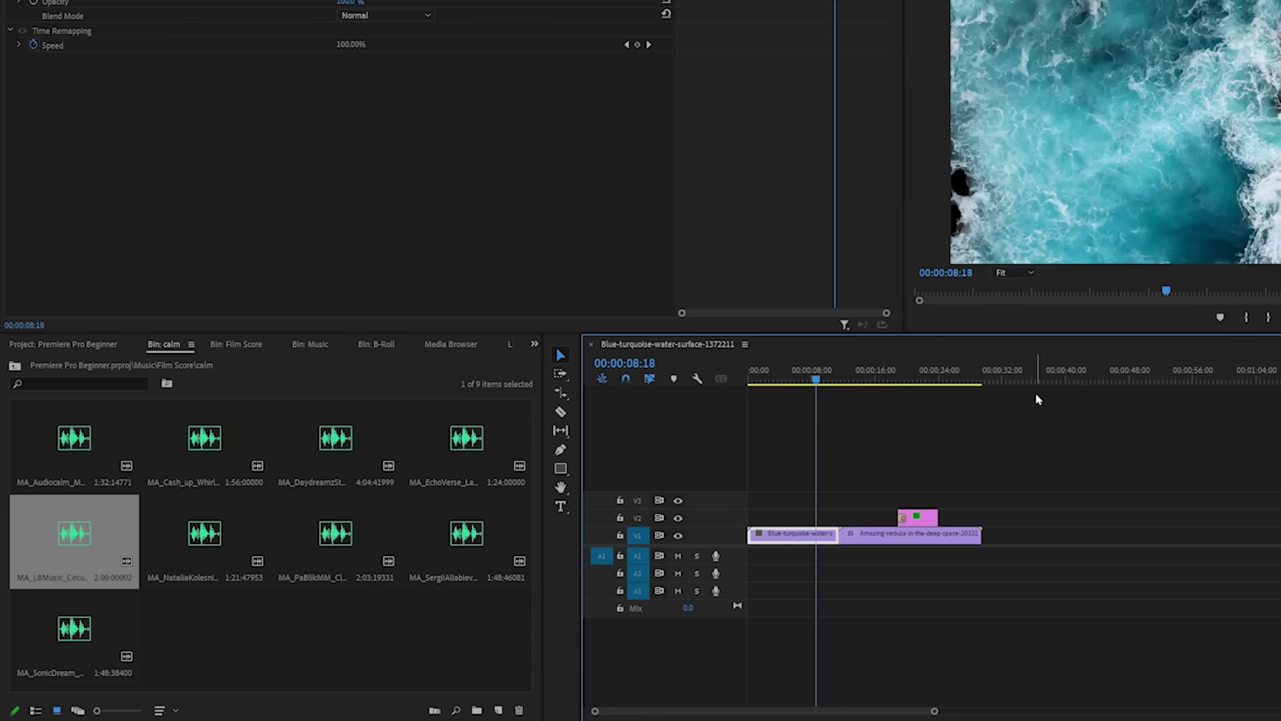
key(equal)
key(minus)
key(Home)
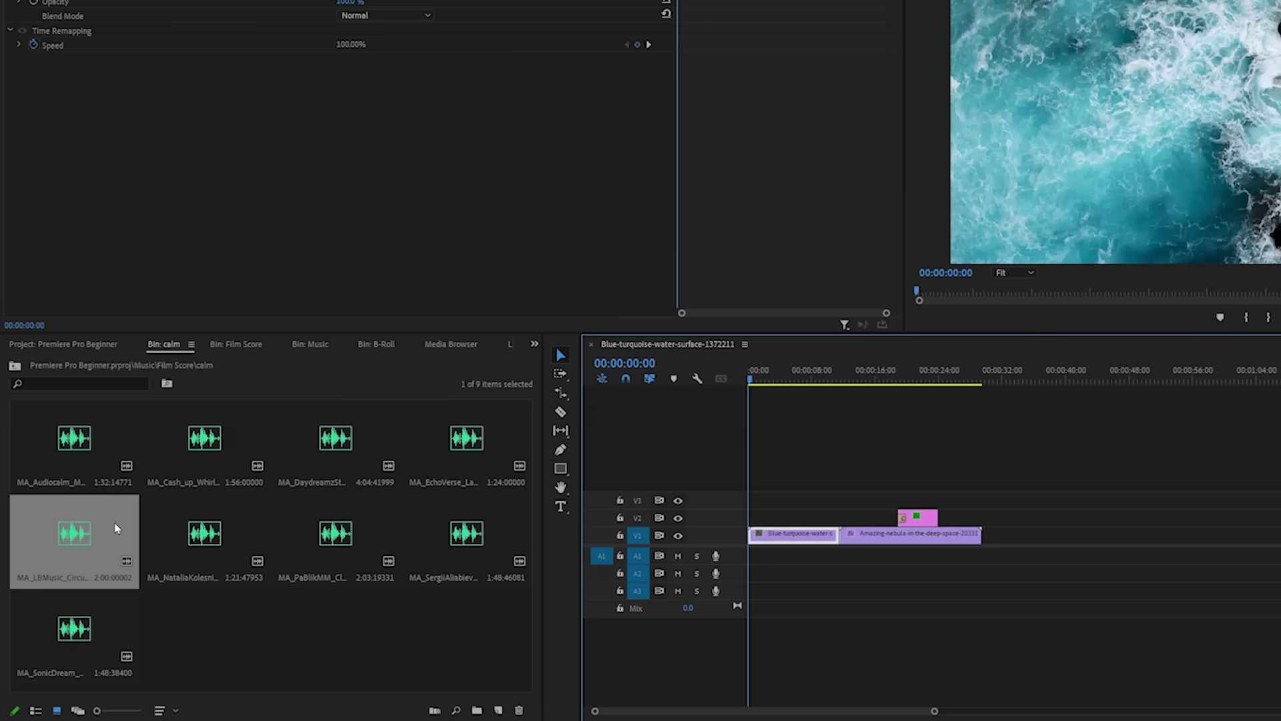
click(83, 538)
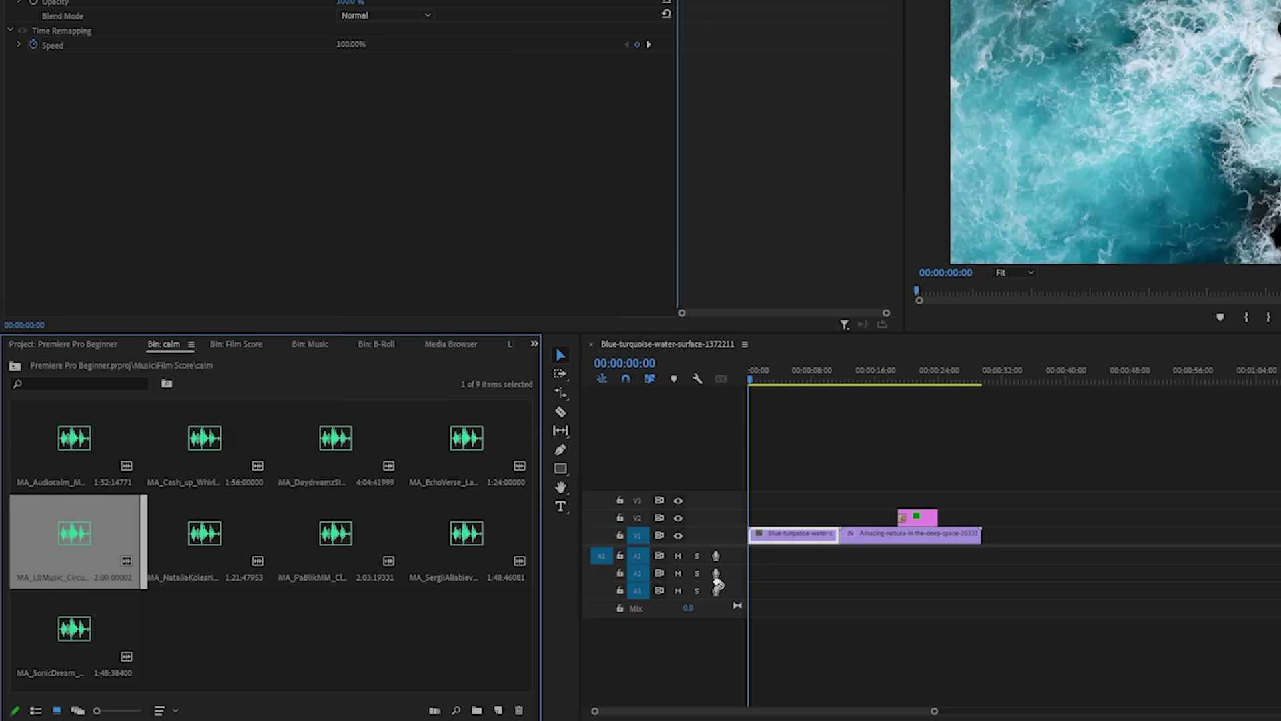
drag(717, 585, 747, 596)
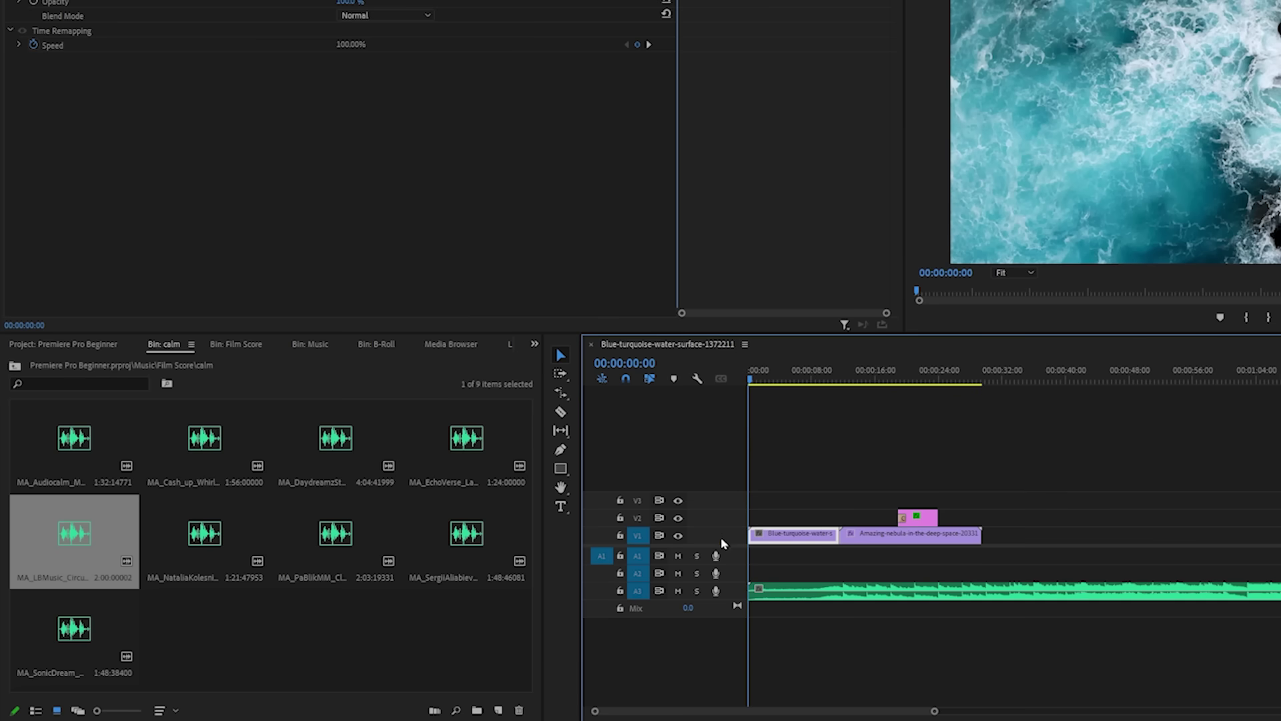
drag(813, 593, 814, 566)
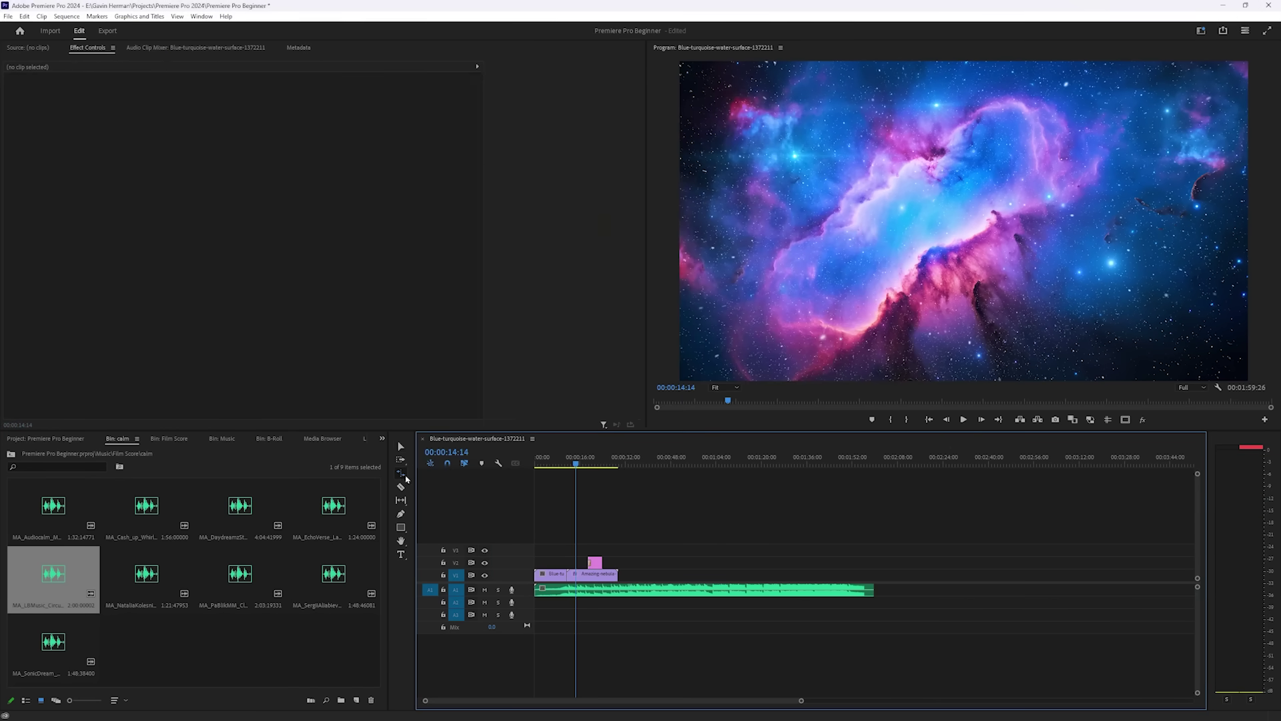
Try to cut the A1 music at the end of the nebula clip and delete the excess.
click(604, 468)
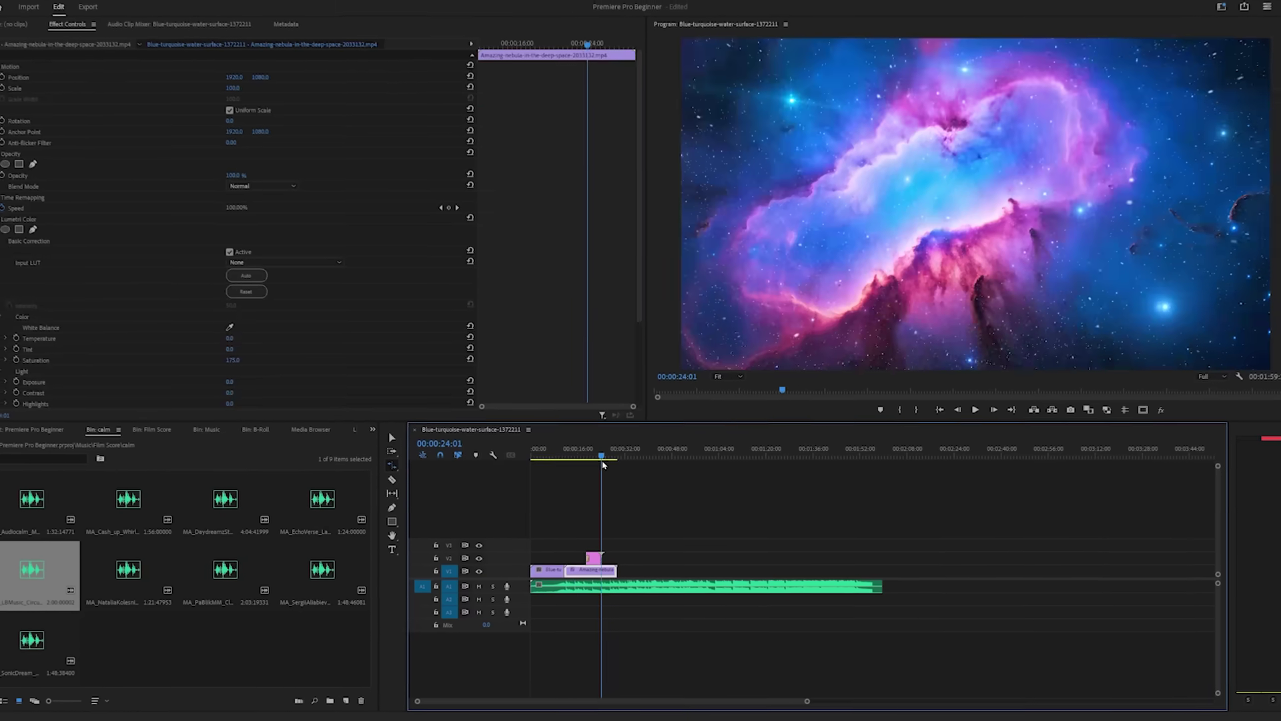
drag(603, 464, 865, 532)
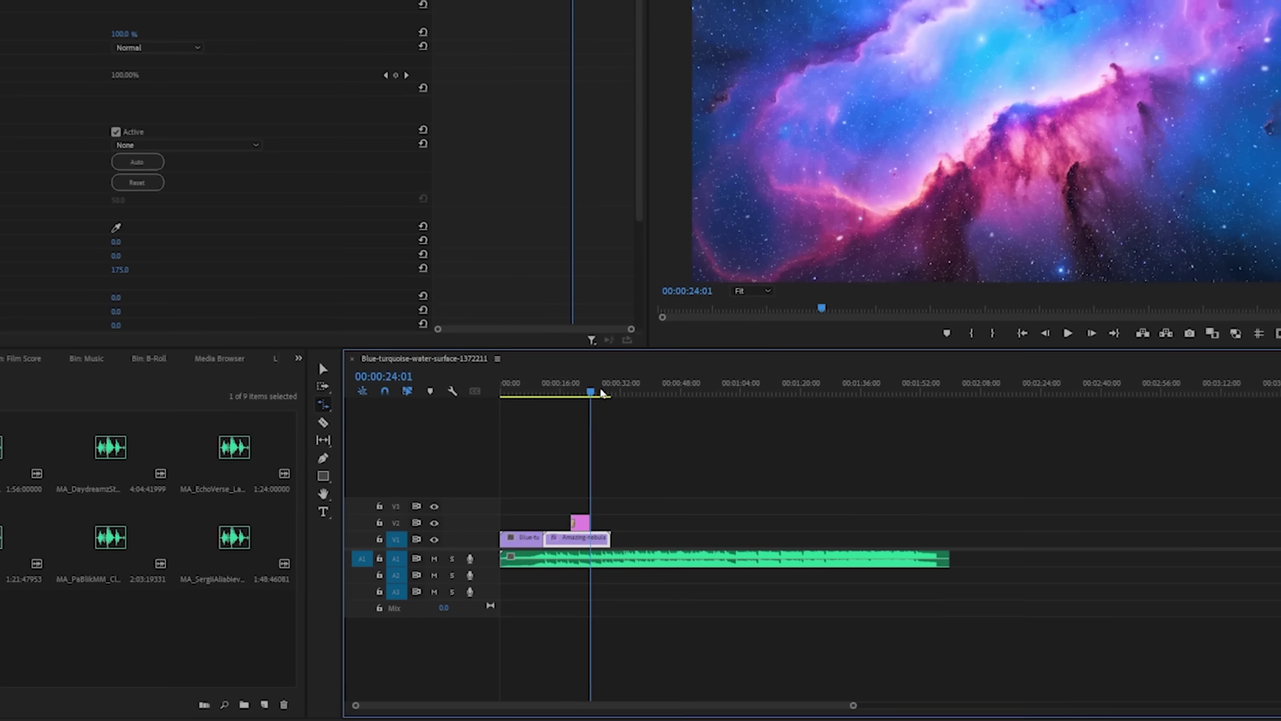
click(609, 554)
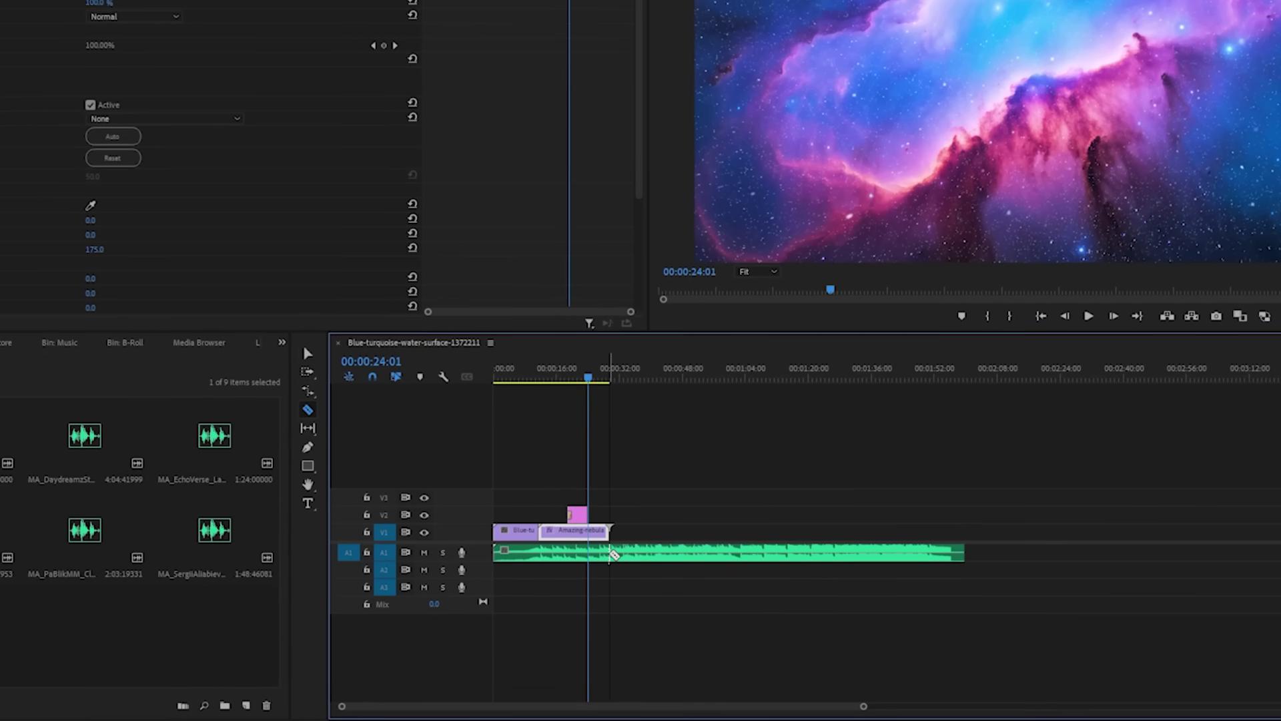
key(v)
click(637, 554)
key(Delete)
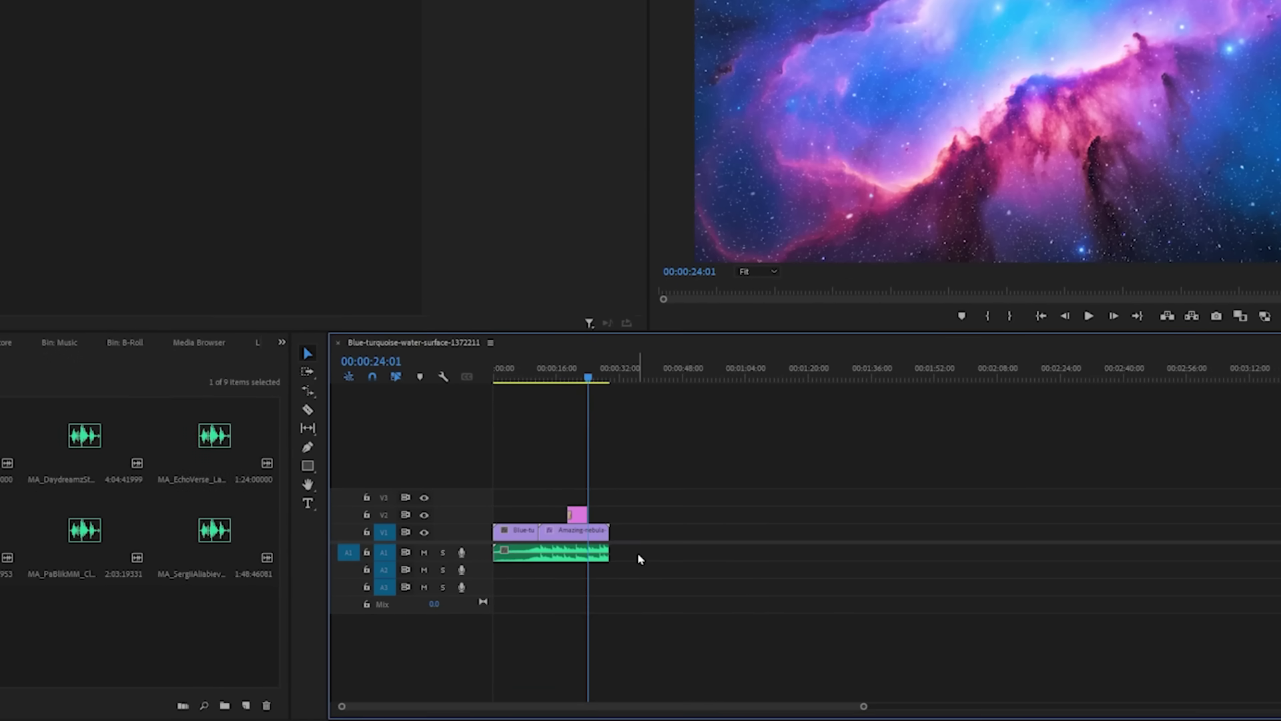
key(ctrl+z)
Shorten the A1 music with the Remix Tool to the end of the nebula clip and play back its ending.
click(308, 391)
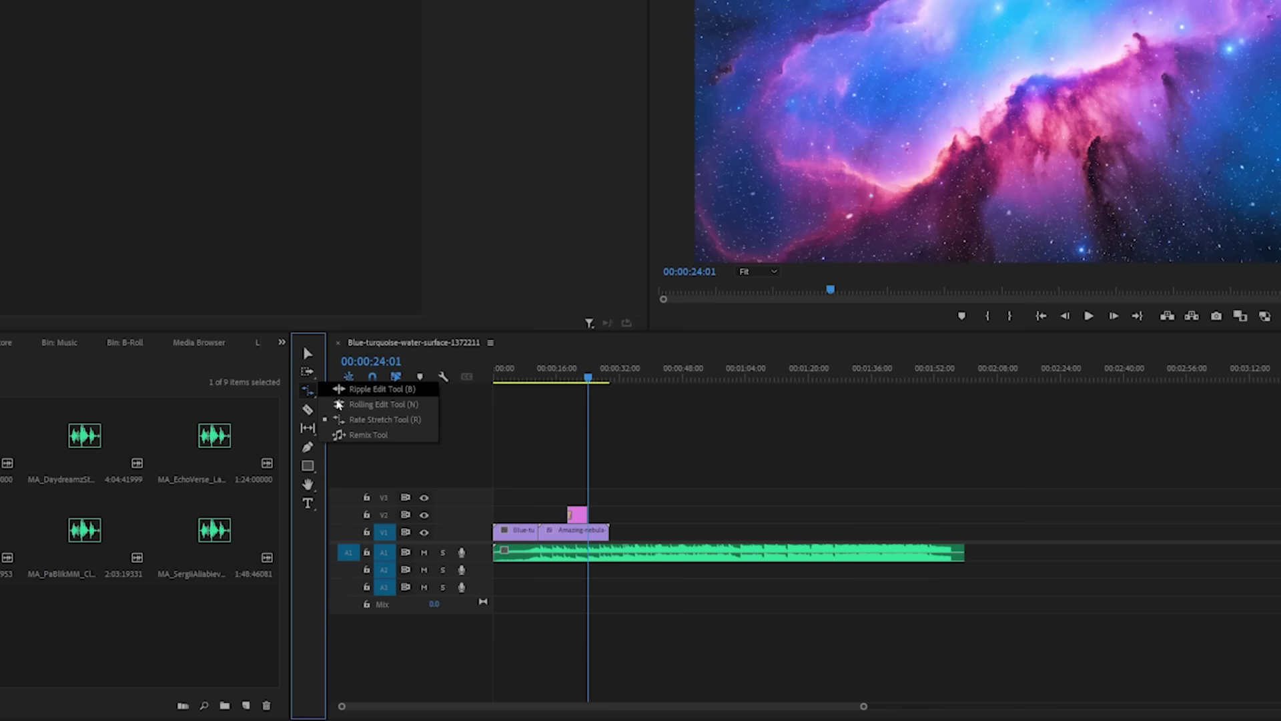
click(341, 435)
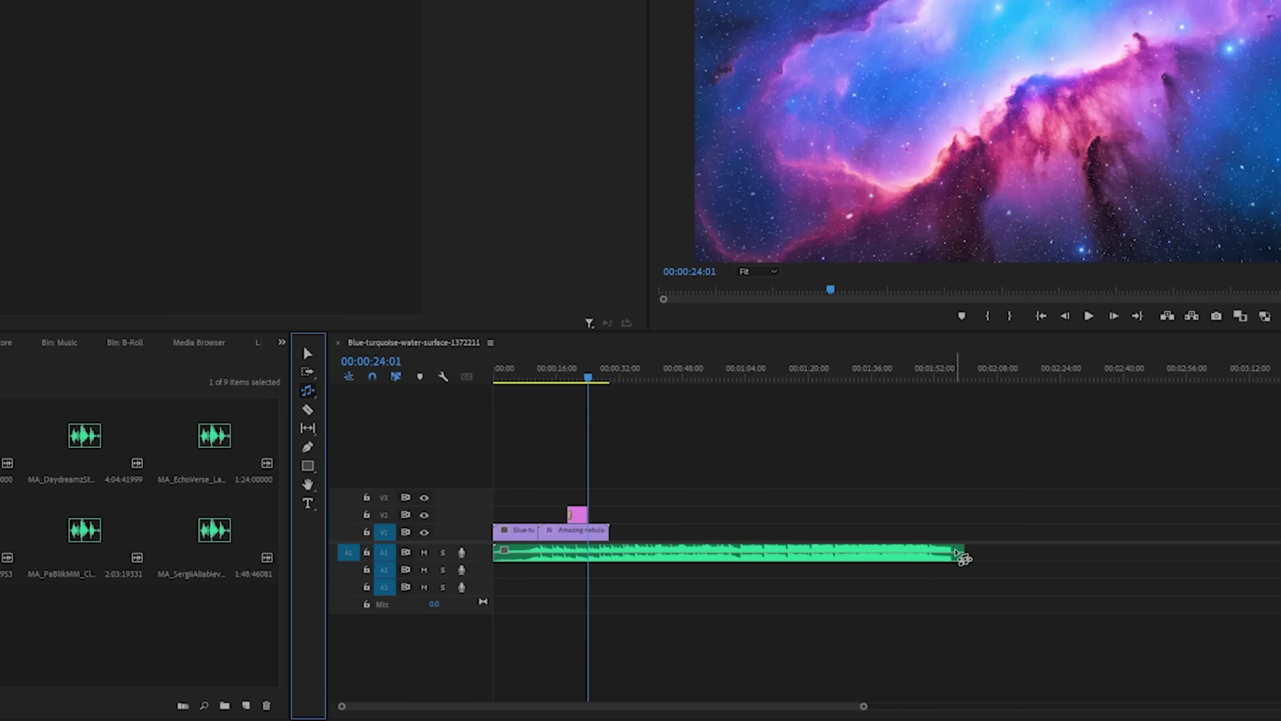
click(961, 557)
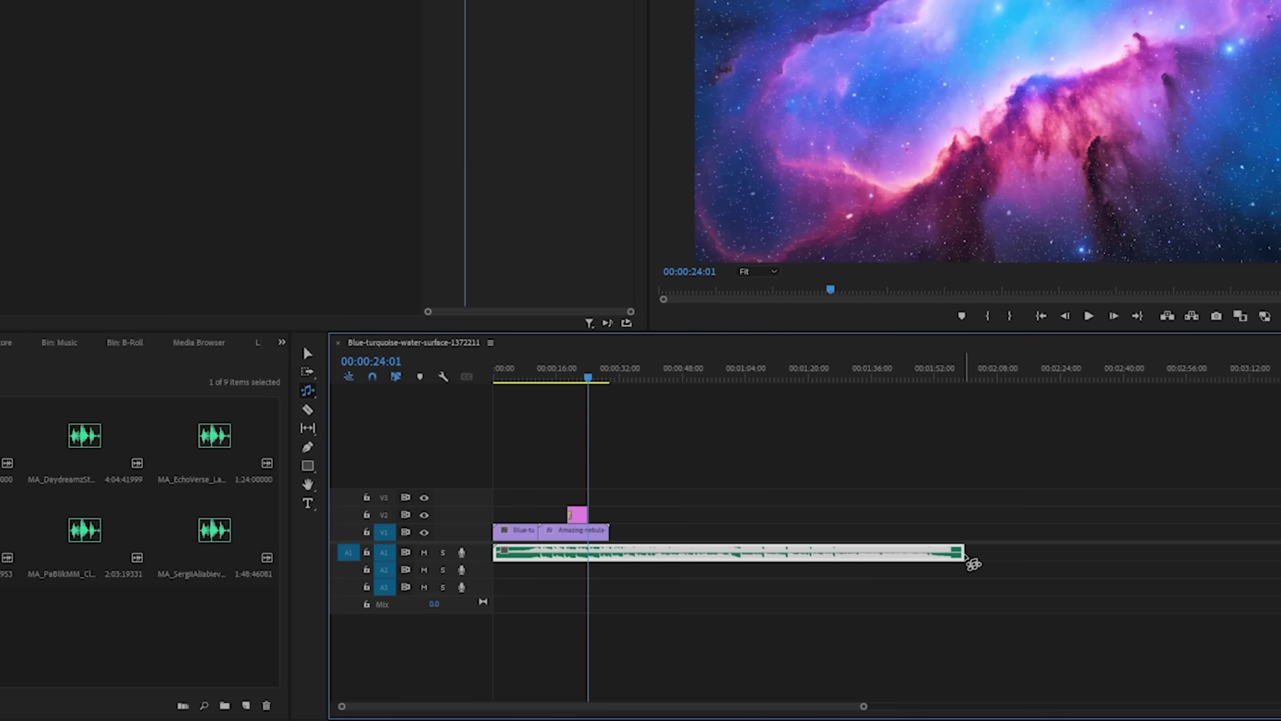
drag(968, 559, 607, 553)
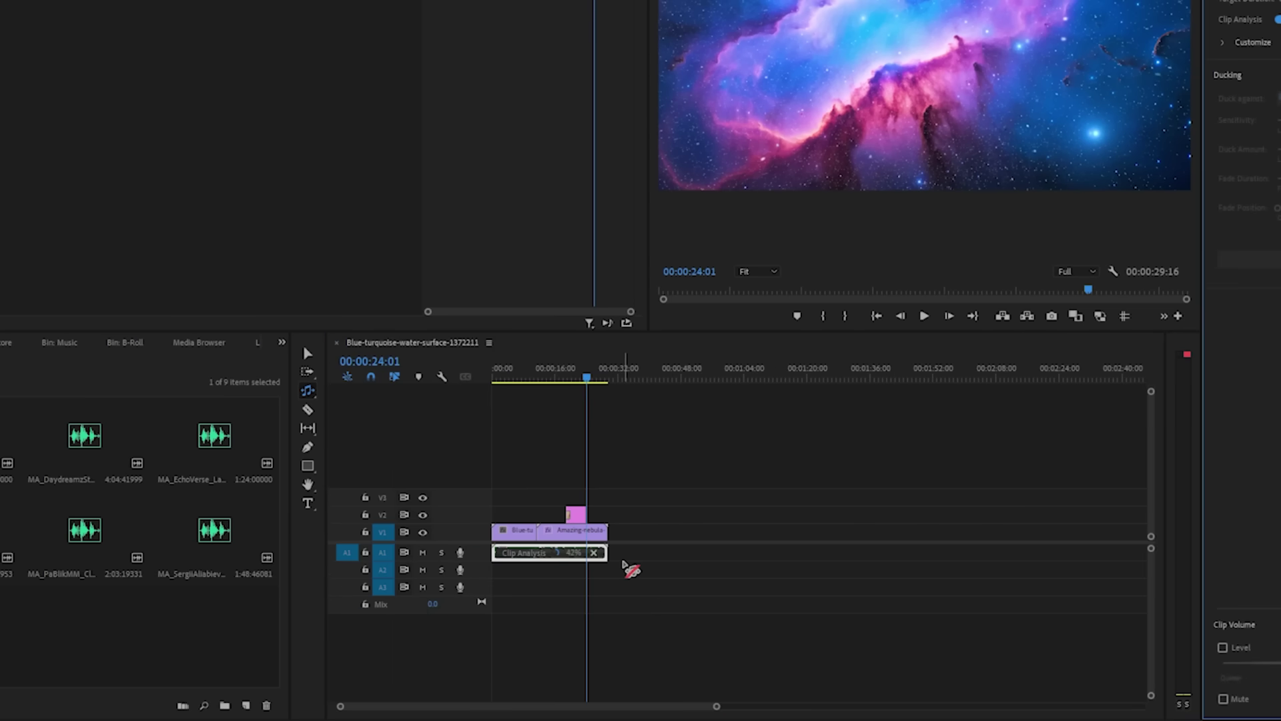
key(equal)
key(equal)
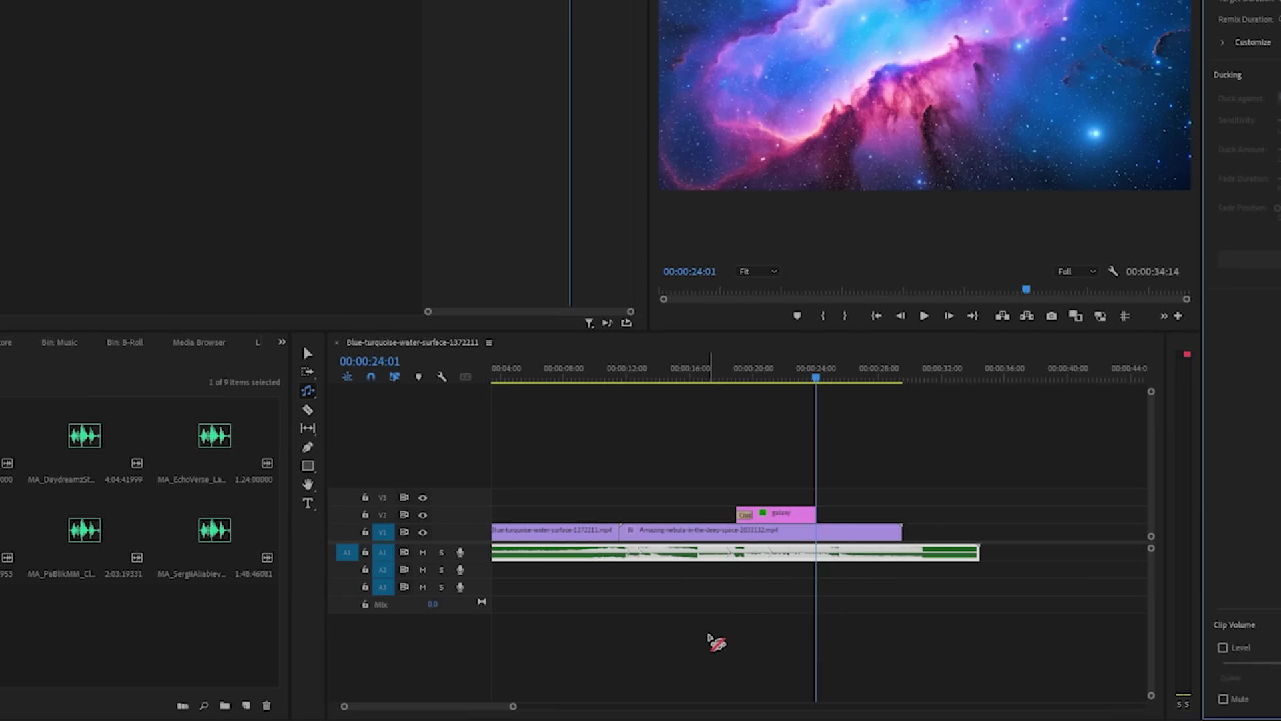
click(895, 377)
key(space)
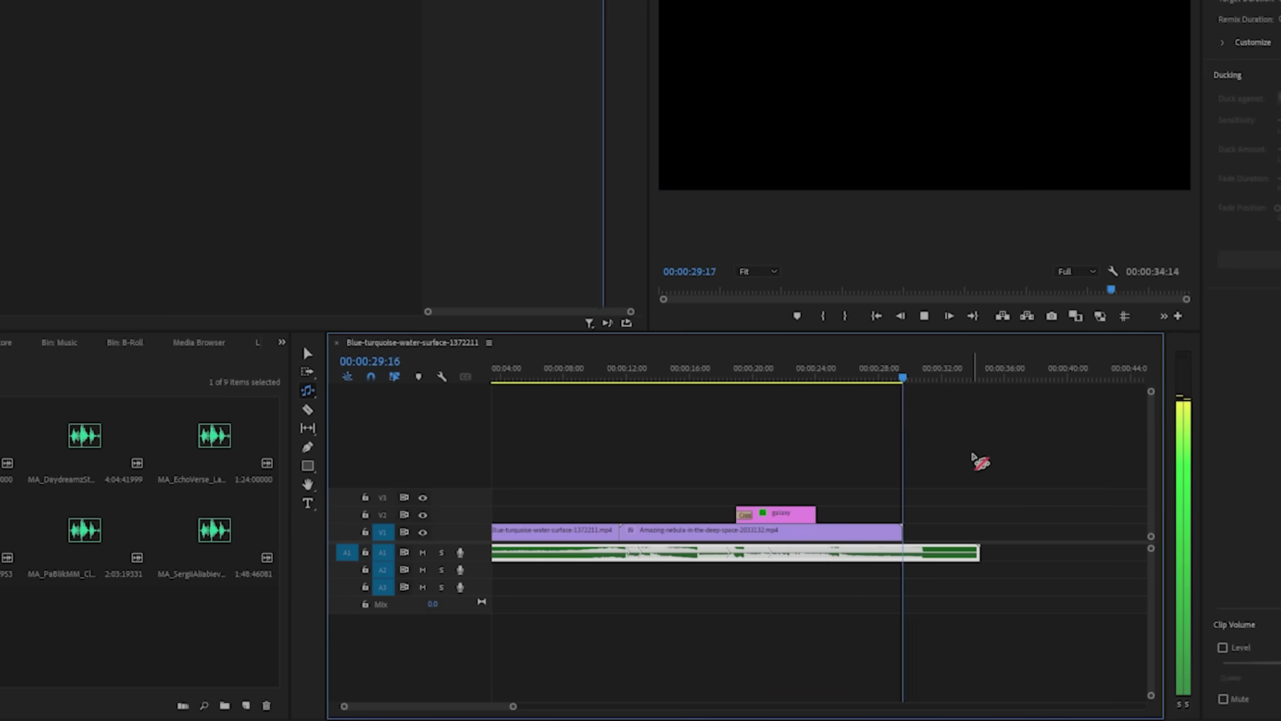
key(space)
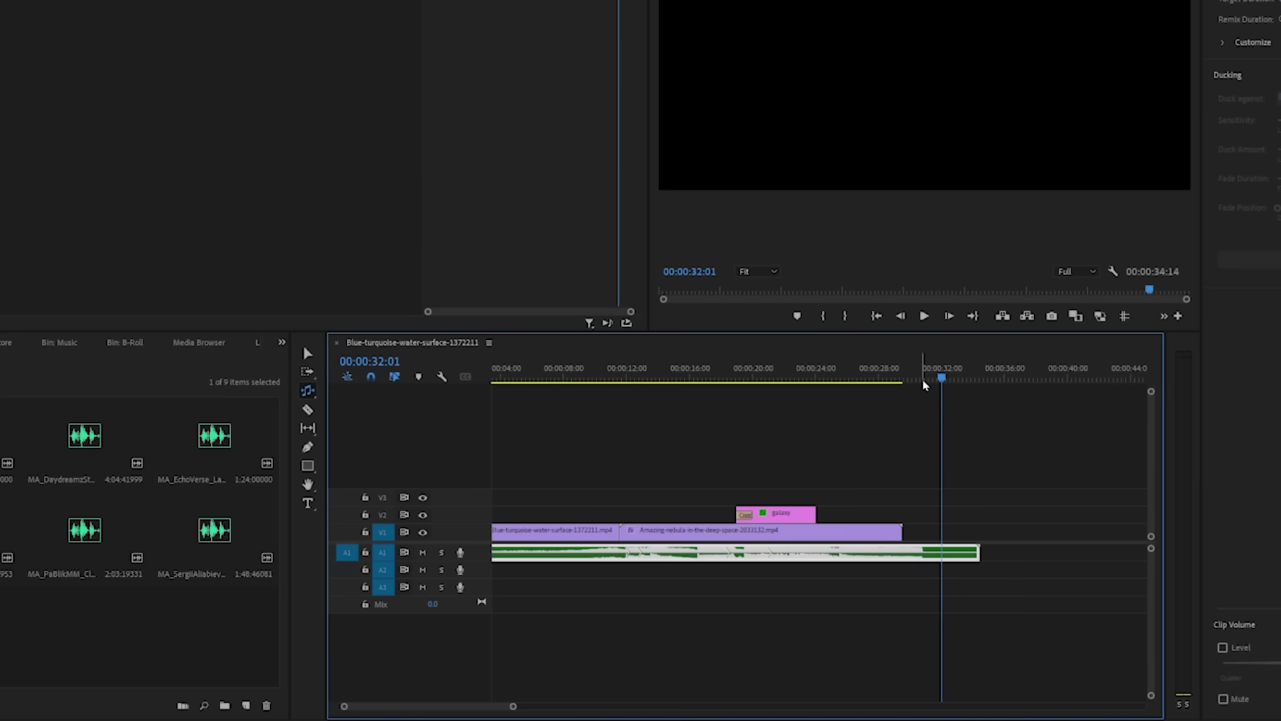
Lower the A1 music clip's volume with a negative Audio Gain adjustment and place the playhead at 00:00:26:18.
key(v)
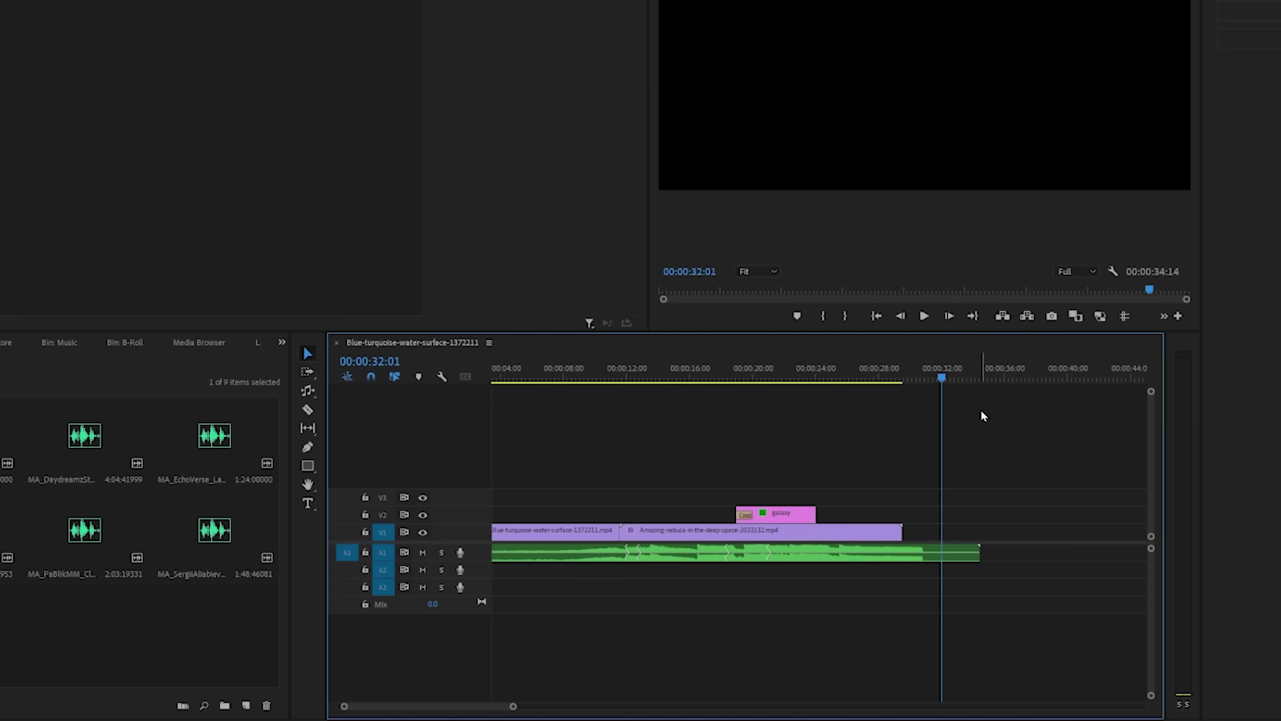
key(minus)
key(minus)
right_click(594, 557)
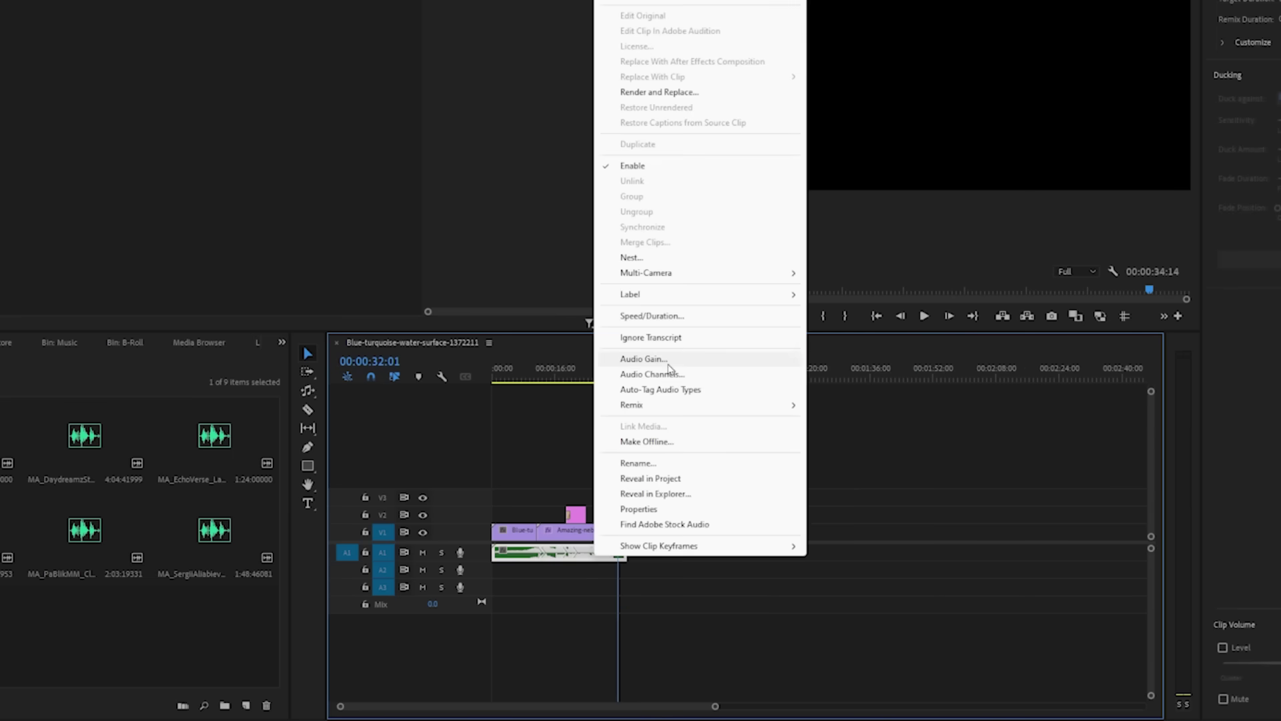
click(588, 561)
right_click(587, 554)
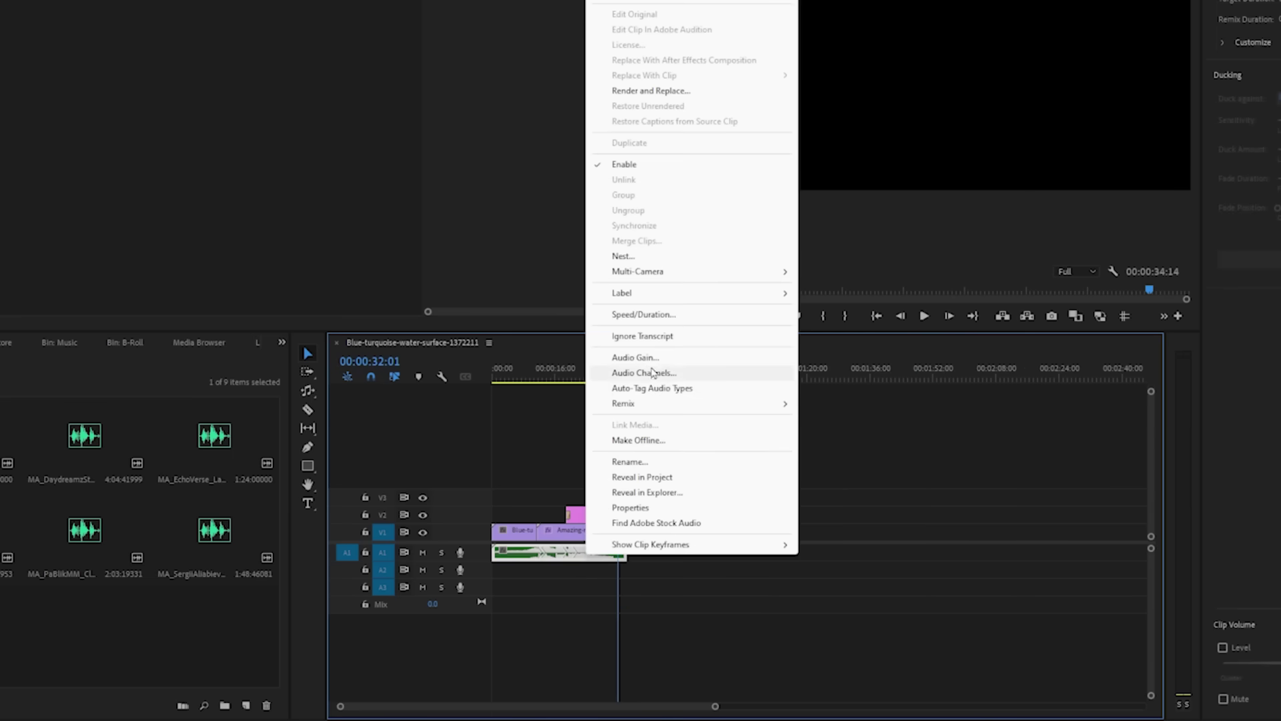
click(650, 360)
text(-15)
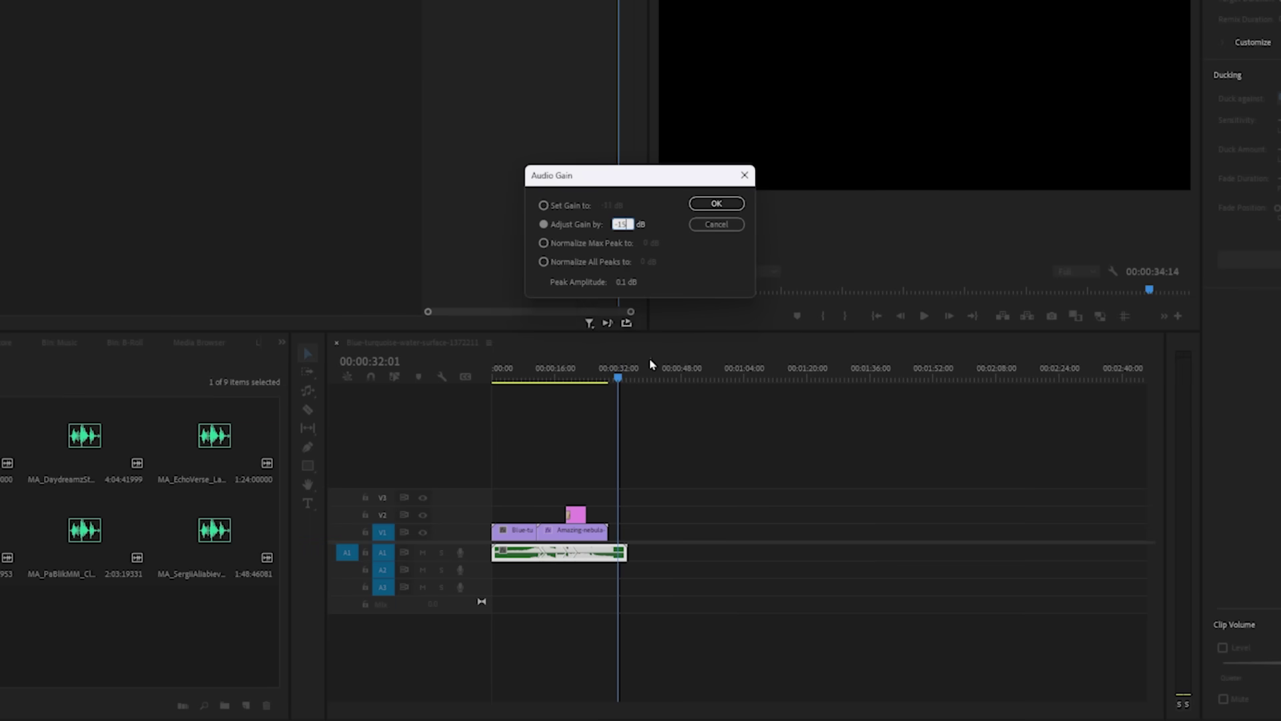
key(Return)
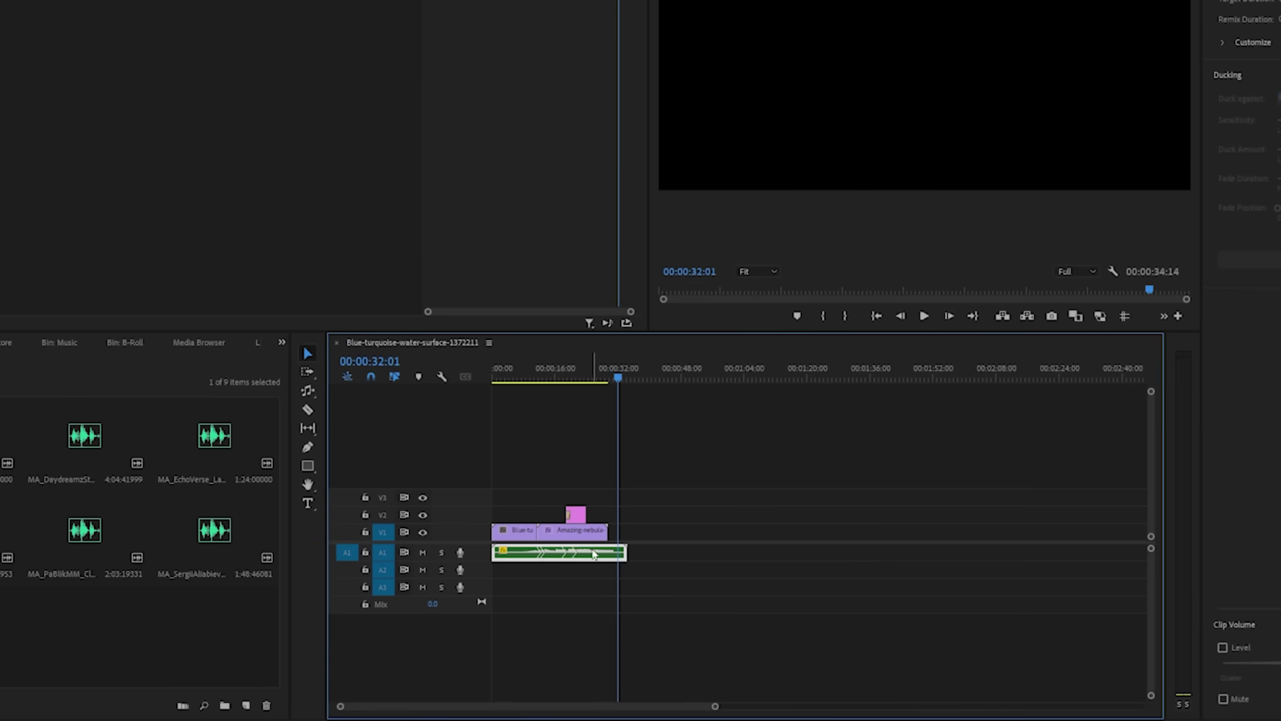
click(596, 378)
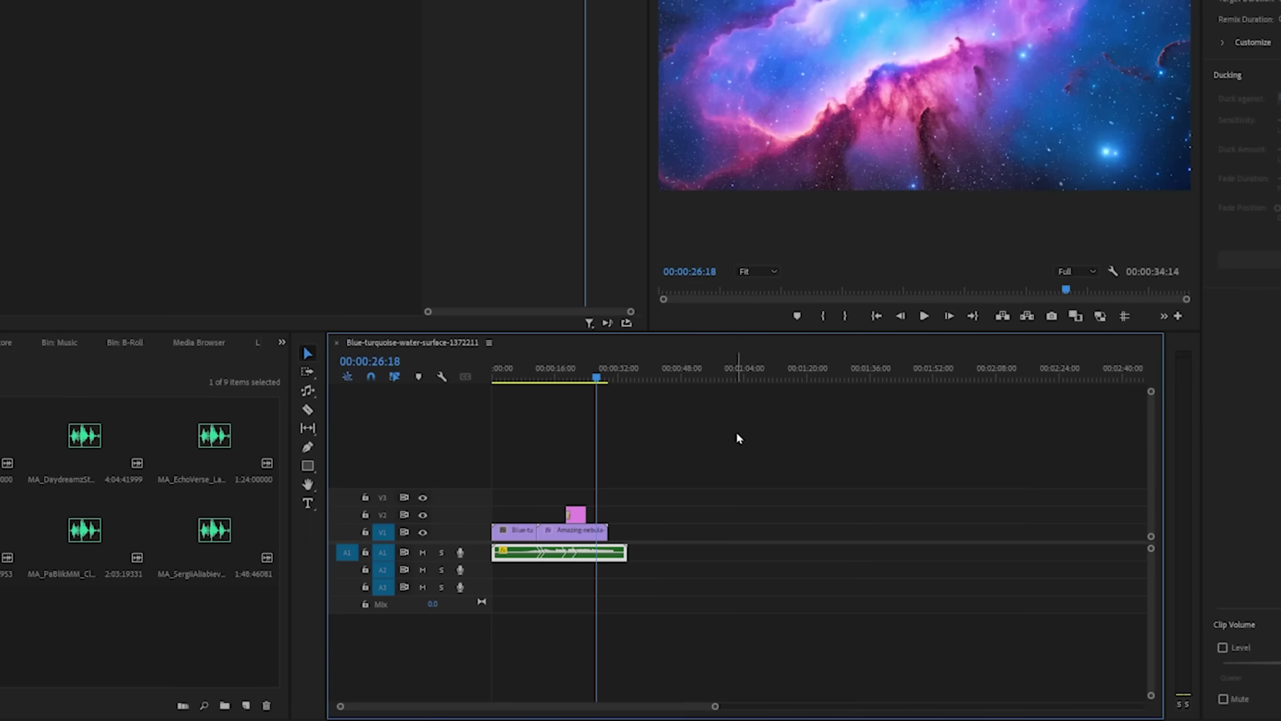